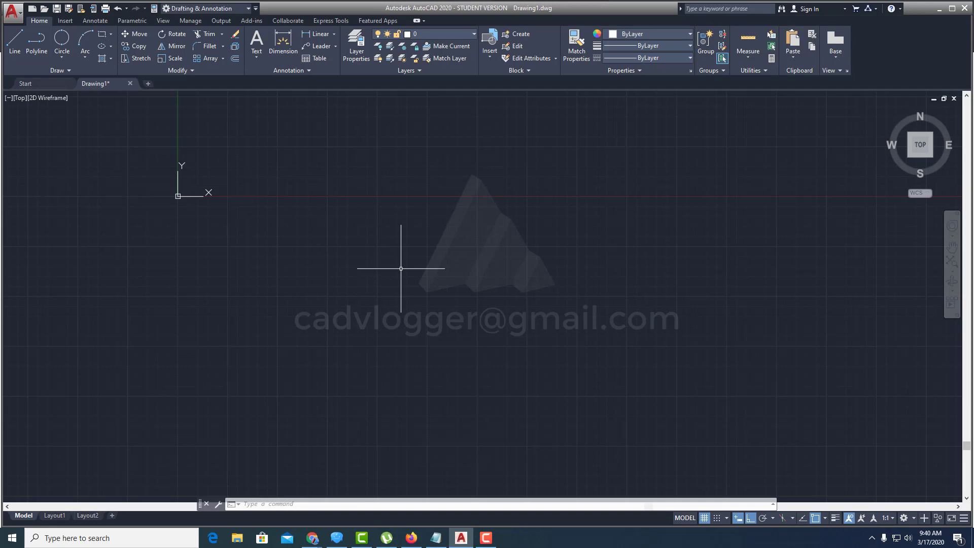
Step: Pan the view of the empty drawing
middle_drag(472, 256, 425, 275)
text(C)
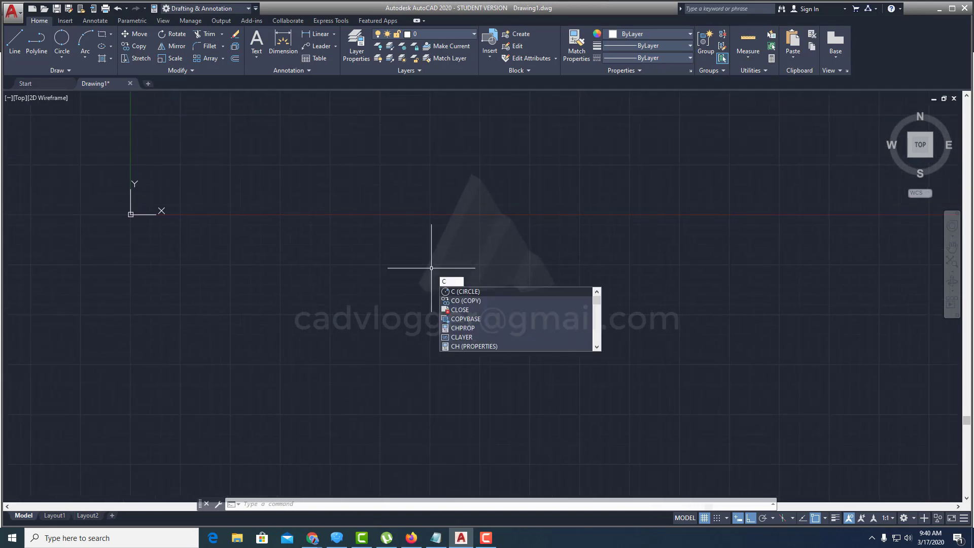
Step: Draw a radius-10 circle near the drawing centre and recentre the view on it
click(473, 292)
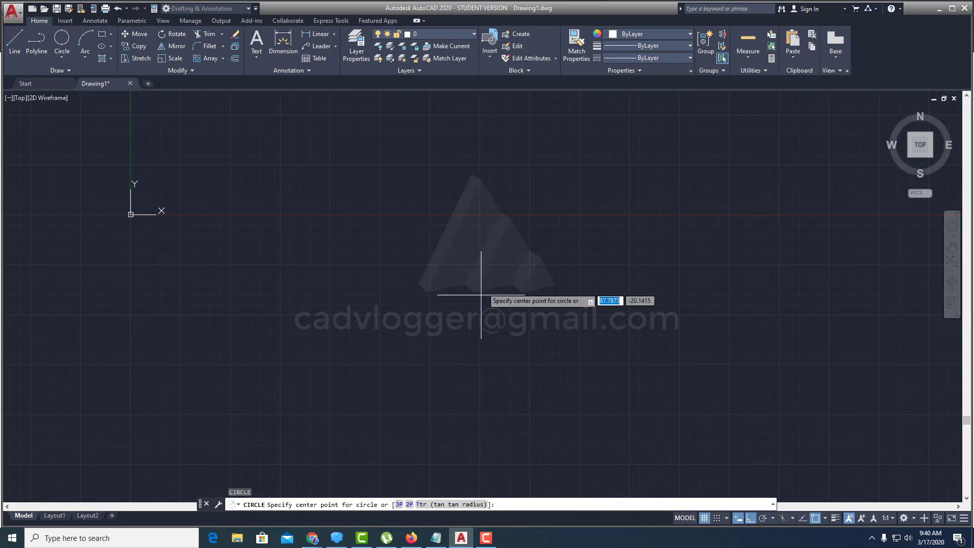
click(415, 257)
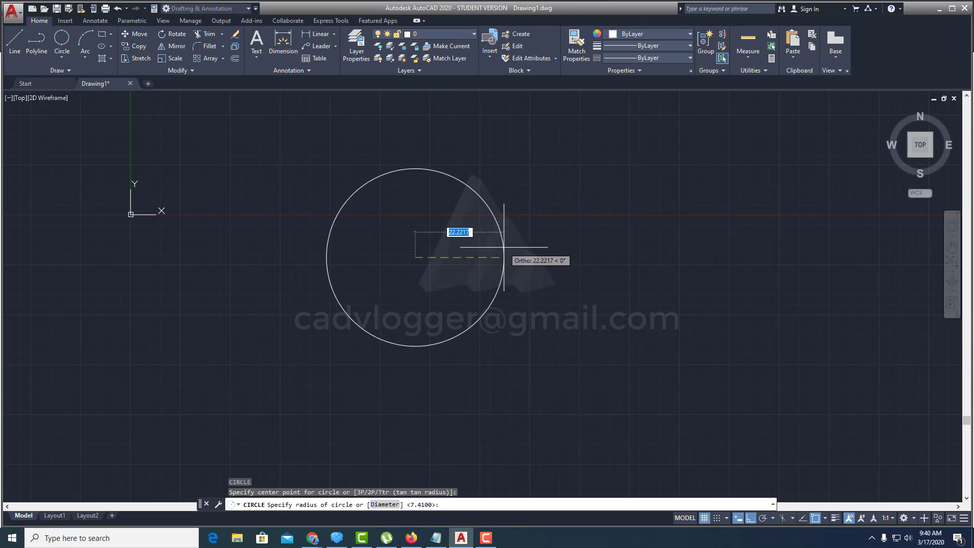
text(10)
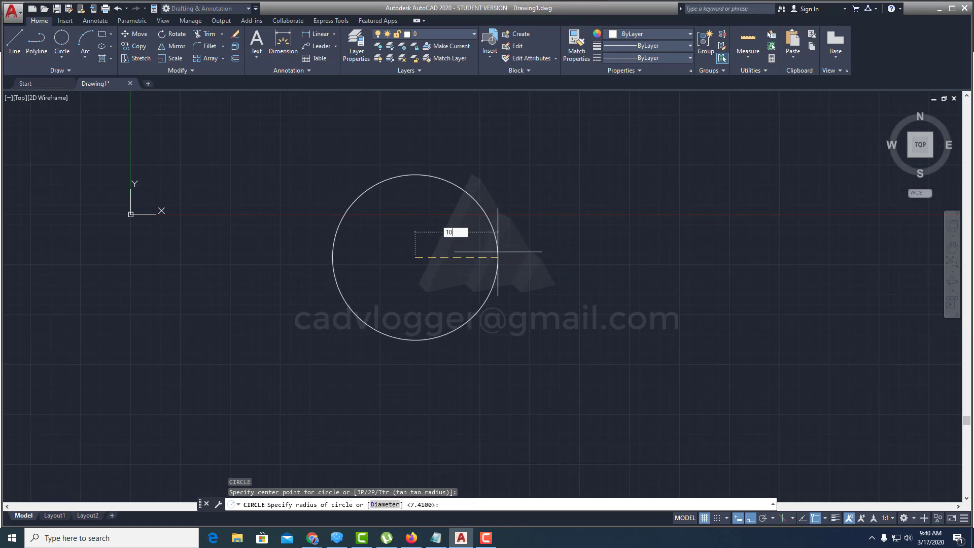
key(Return)
scroll(449, 300, up, 3)
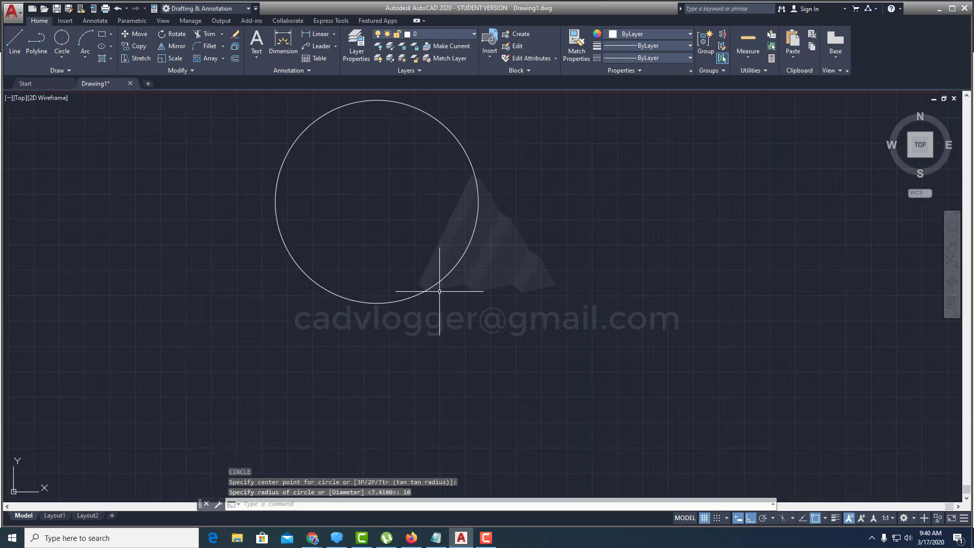
scroll(436, 297, down, 3)
middle_drag(428, 293, 490, 302)
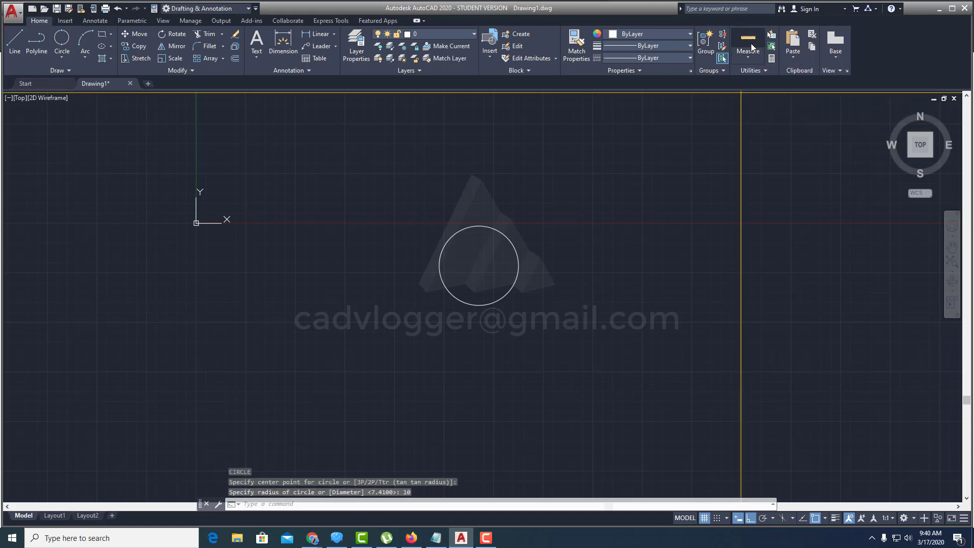
click(752, 48)
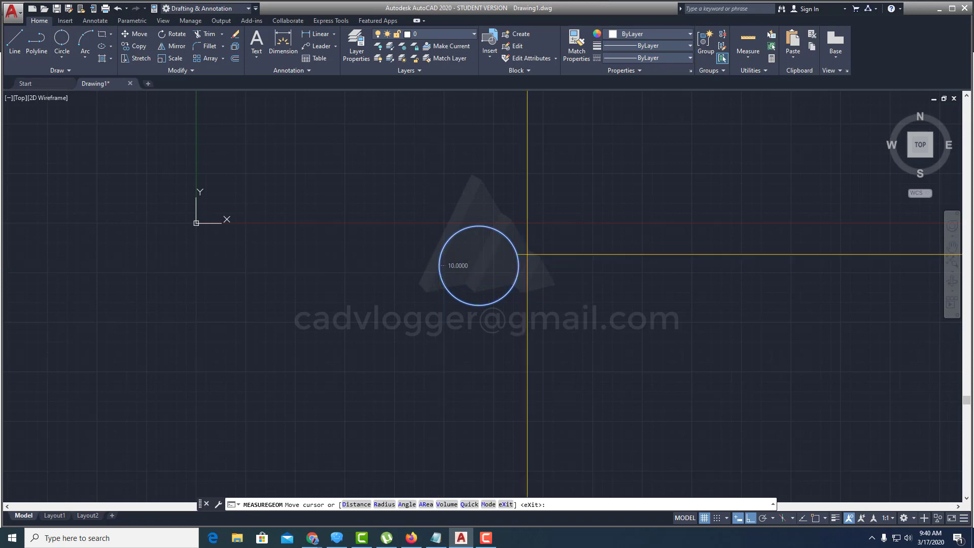
key(Escape)
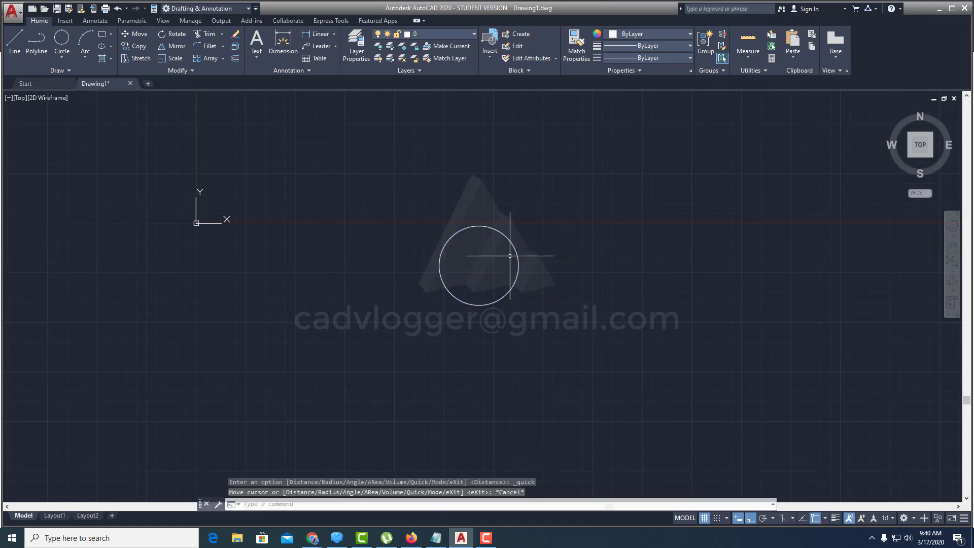
key(Escape)
key(Escape)
mouse_move(509, 306)
middle_down()
mouse_move(473, 285)
mouse_move(521, 322)
mouse_move(492, 296)
middle_up()
scroll(513, 285, up, 3)
scroll(522, 321, down, 2)
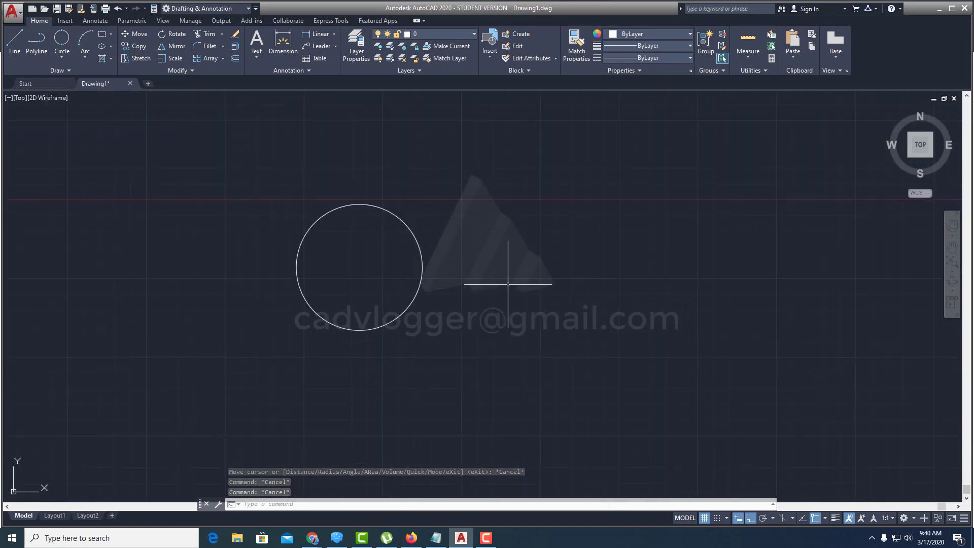
text(c)
Step: Start a circle right of the first one, then cancel the attempts
click(546, 307)
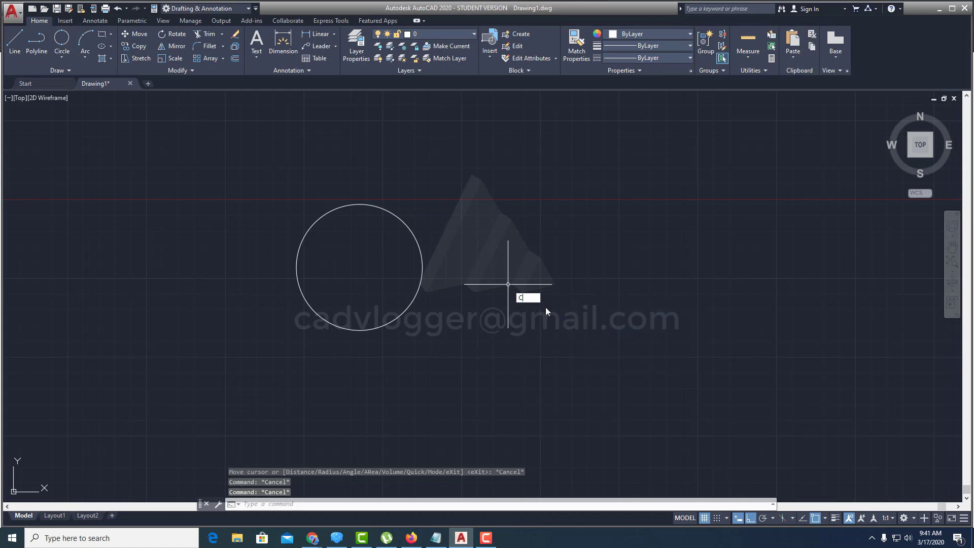
click(538, 255)
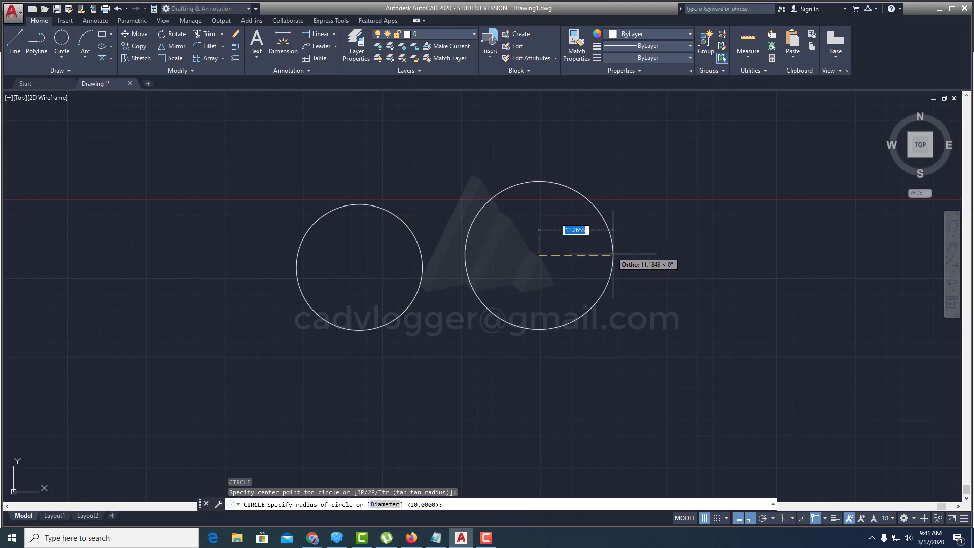
scroll(588, 246, up, 2)
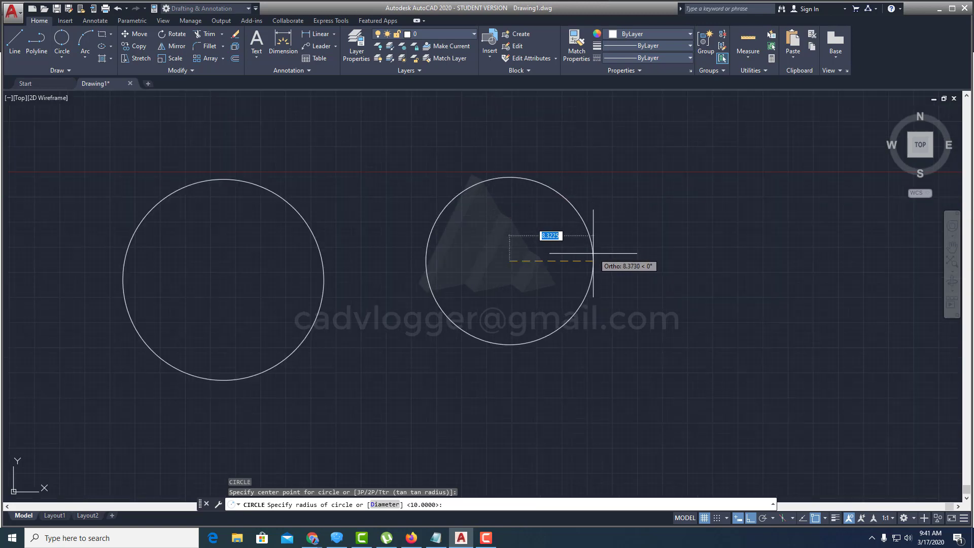
scroll(577, 254, down, 1)
scroll(576, 254, down, 1)
mouse_move(576, 253)
middle_down()
mouse_move(550, 270)
mouse_move(621, 257)
middle_up()
scroll(554, 267, up, 2)
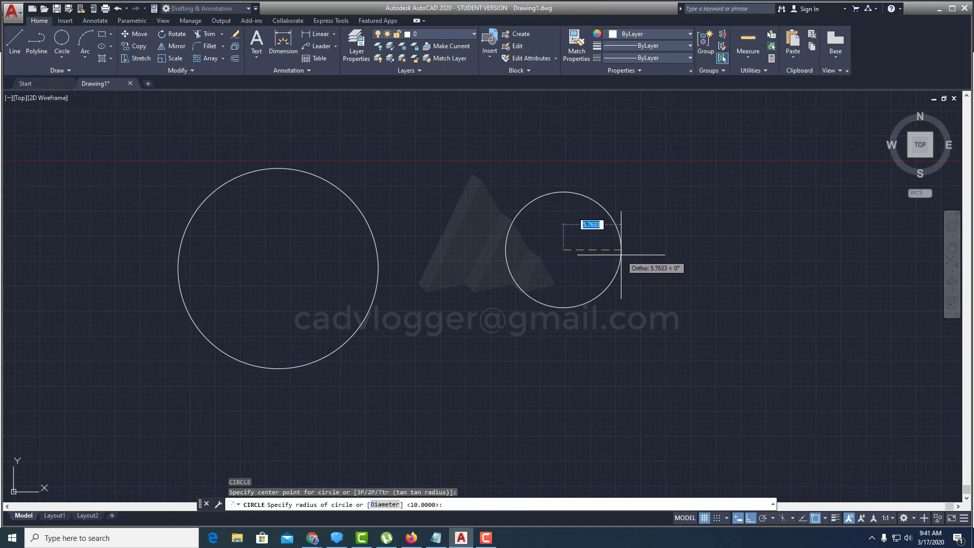
click(376, 504)
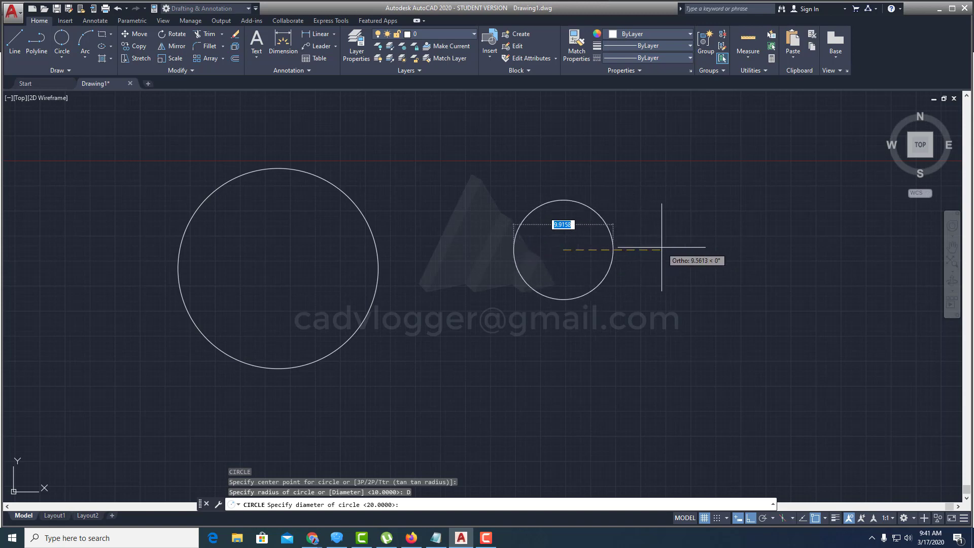
key(Escape)
key(Escape)
text(c)
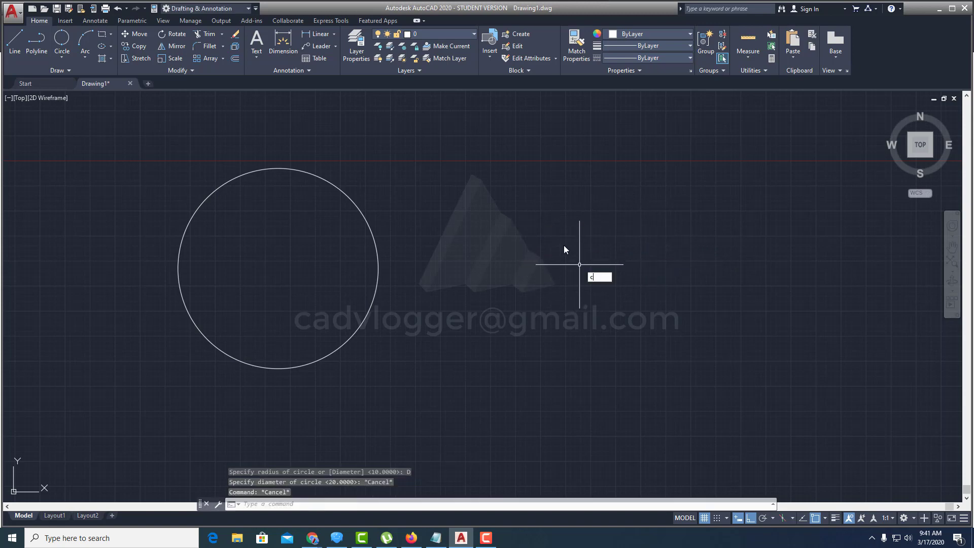
key(Return)
click(551, 265)
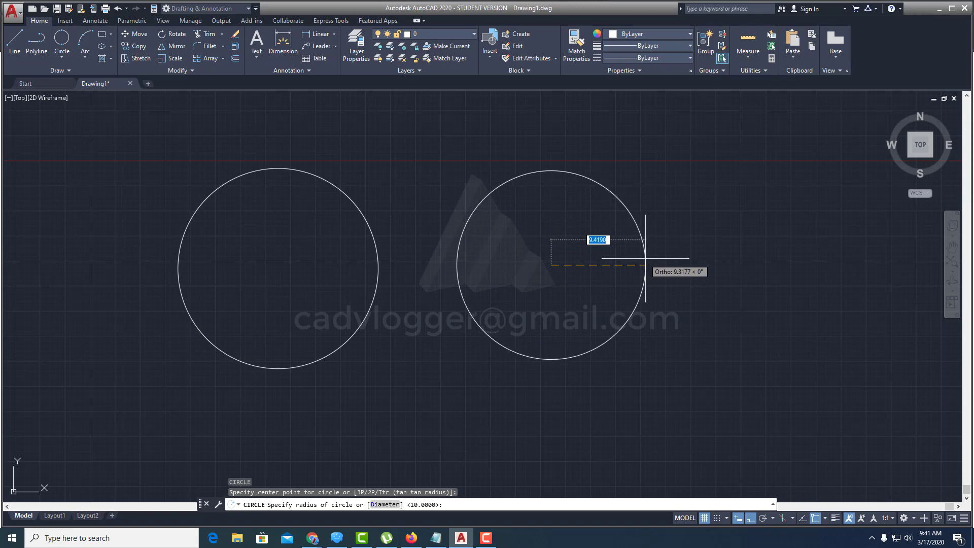
key(Escape)
Step: Draw a circle of diameter 15 centred right of the radius-10 circle
key(Return)
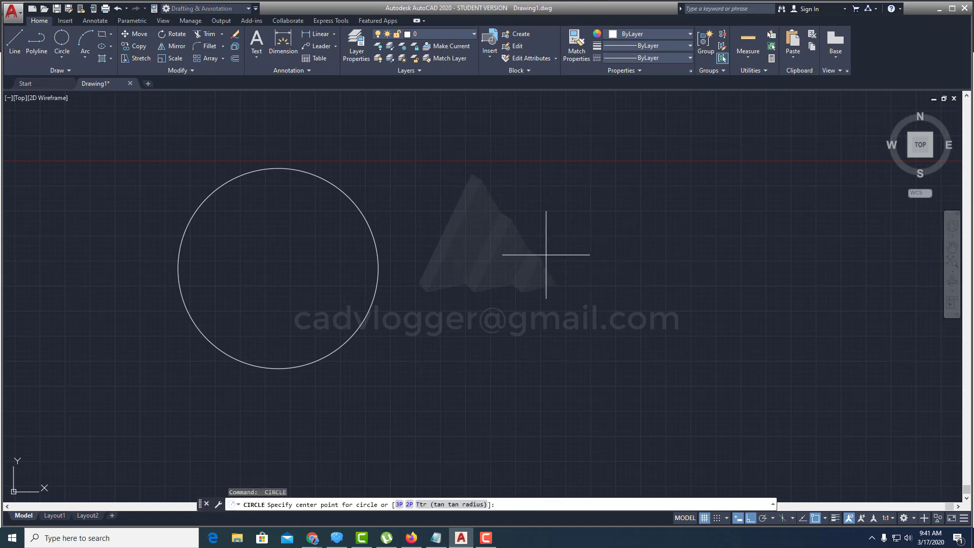
click(545, 255)
text(D)
key(Return)
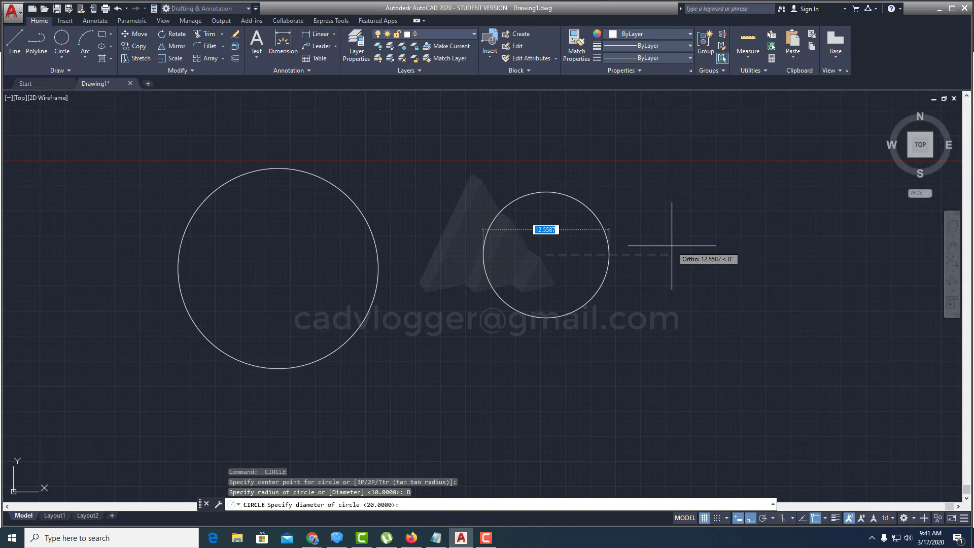
text(15)
key(Return)
scroll(528, 278, down, 4)
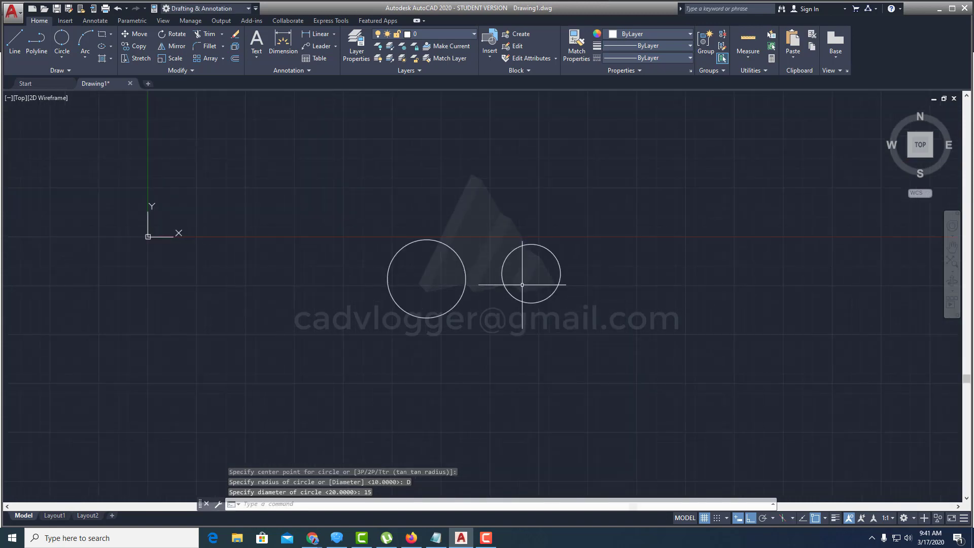
scroll(531, 276, up, 1)
scroll(553, 269, up, 1)
scroll(532, 254, up, 1)
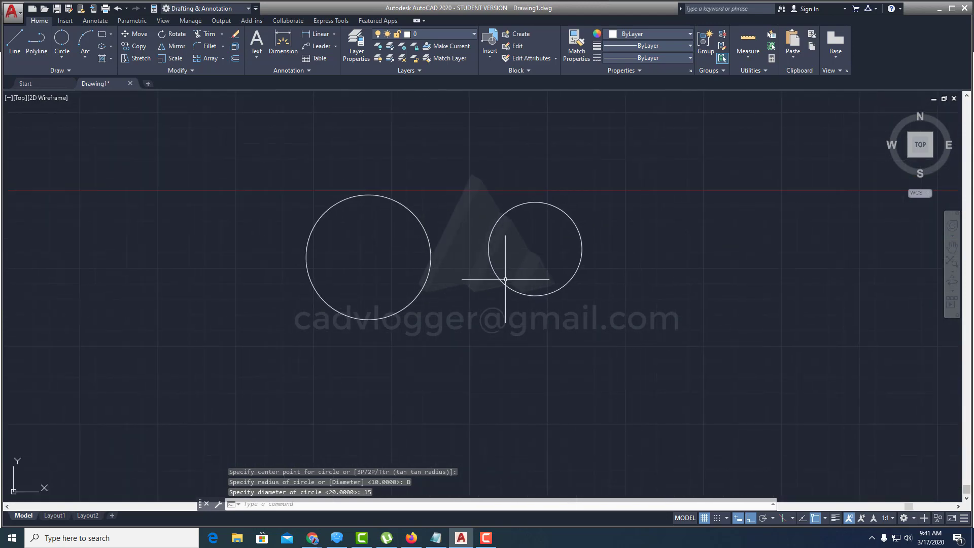
middle_drag(469, 285, 510, 284)
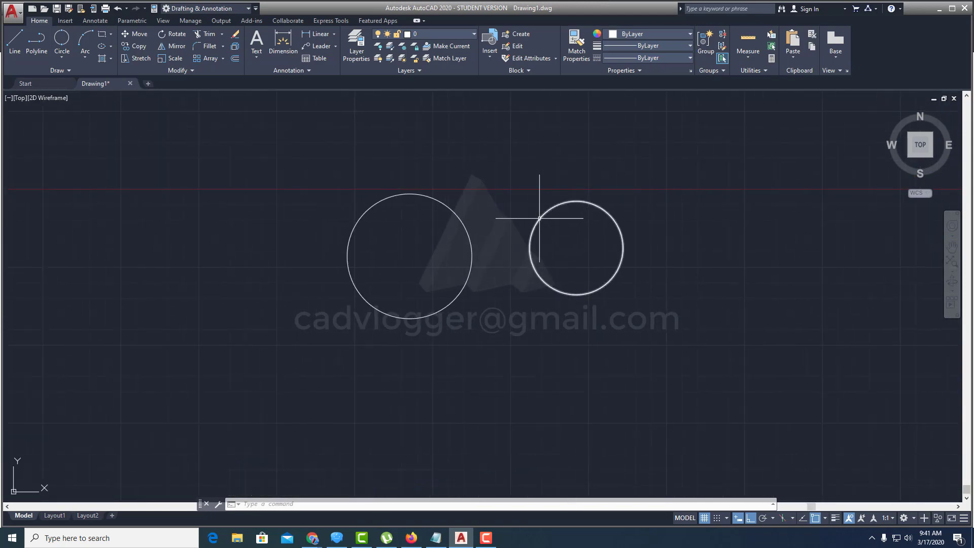
Step: Select the right circle and check its size in its properties
scroll(540, 211, up, 2)
click(543, 213)
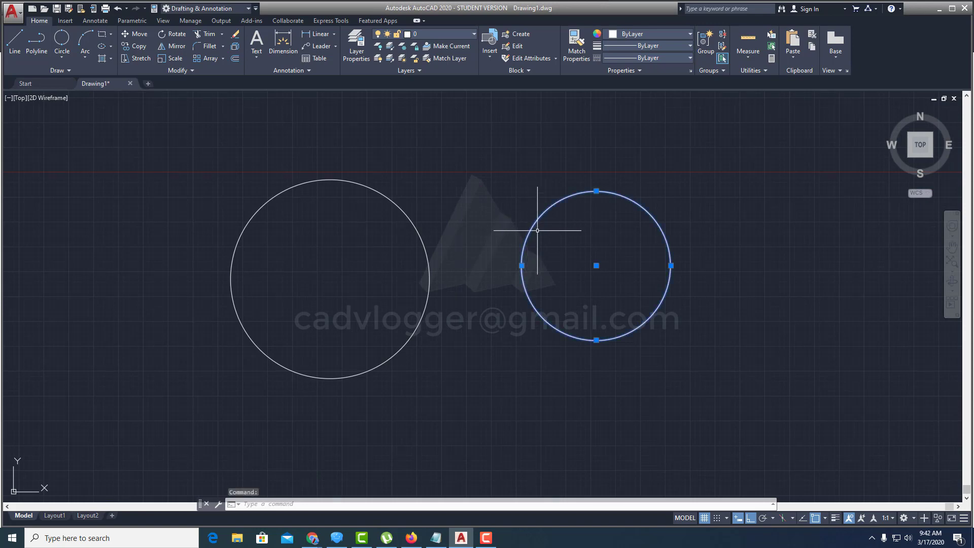
scroll(537, 231, down, 2)
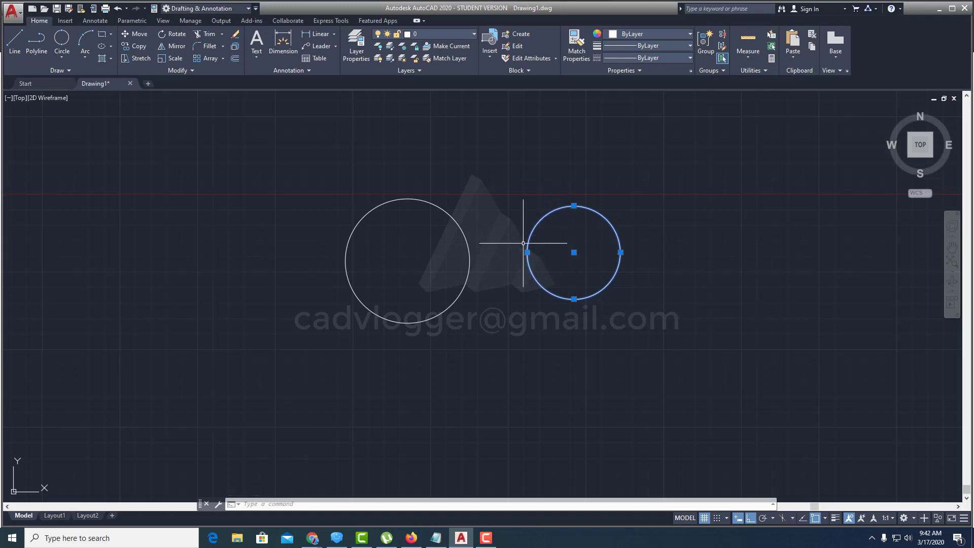
middle_drag(522, 238, 533, 223)
key(Escape)
key(Escape)
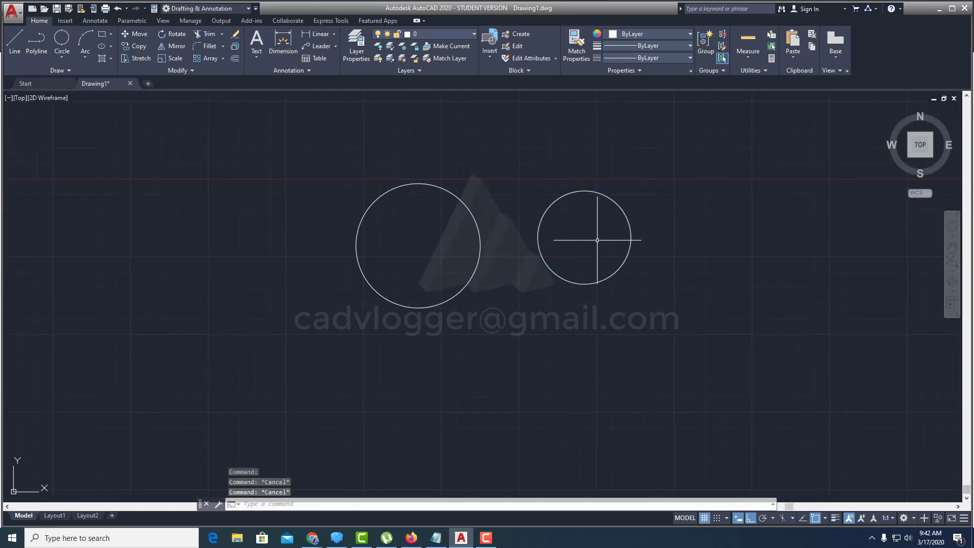
click(631, 210)
click(595, 215)
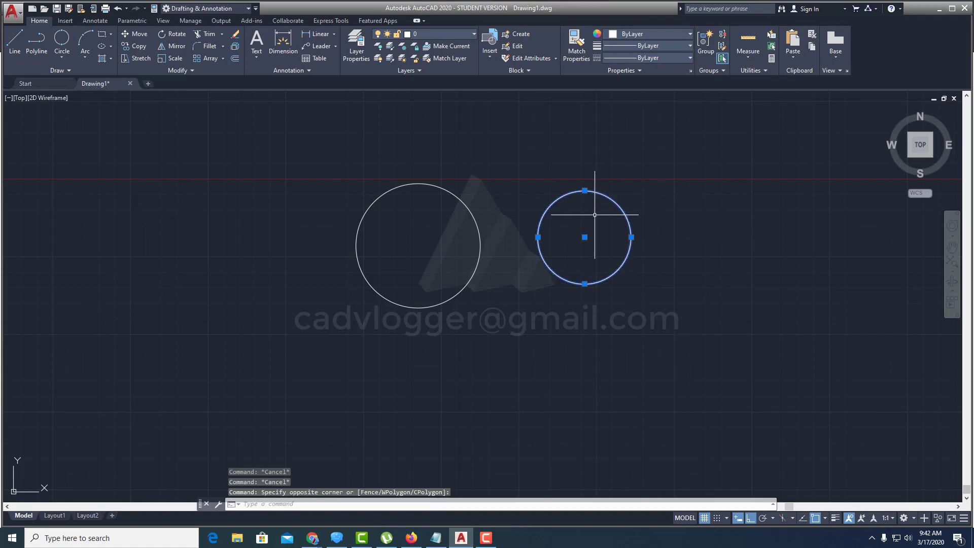
right_click(571, 204)
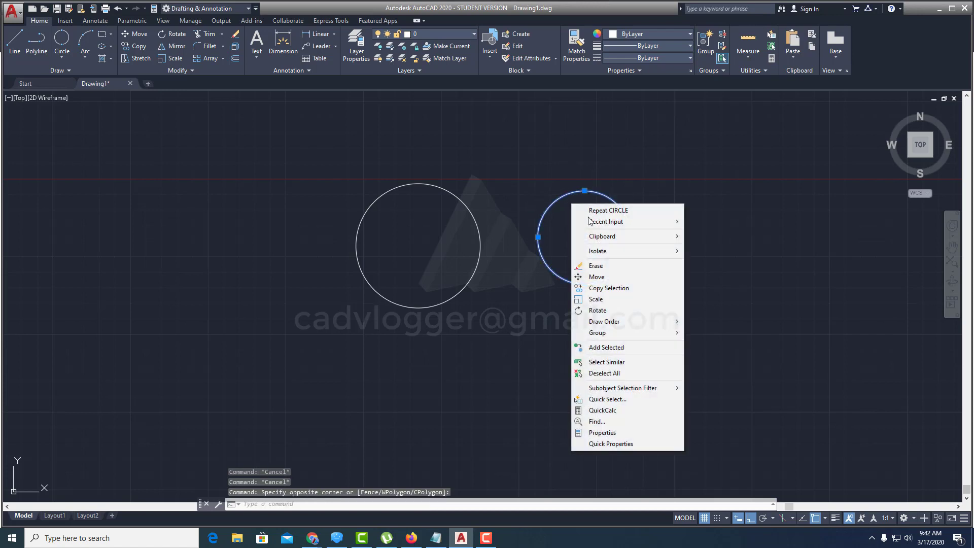
click(602, 433)
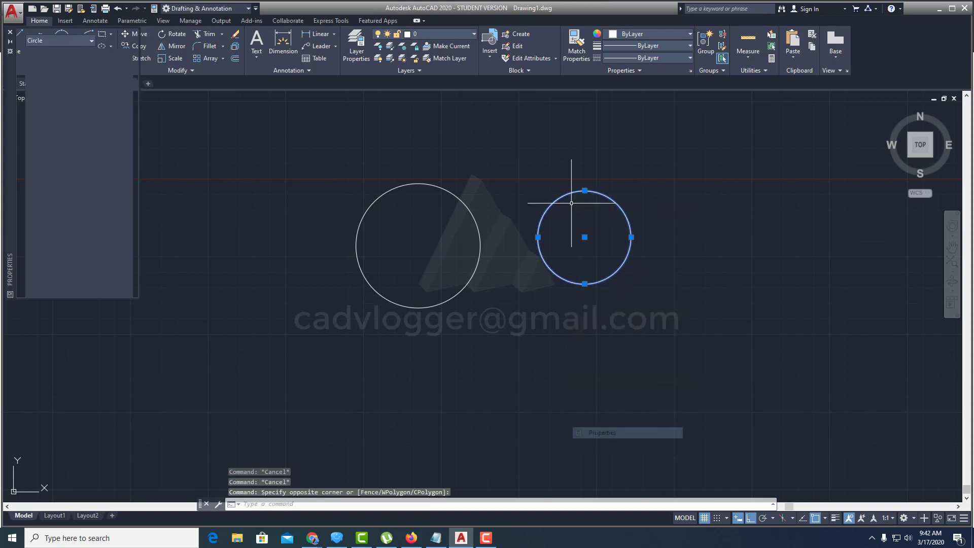
click(10, 31)
key(Escape)
key(Escape)
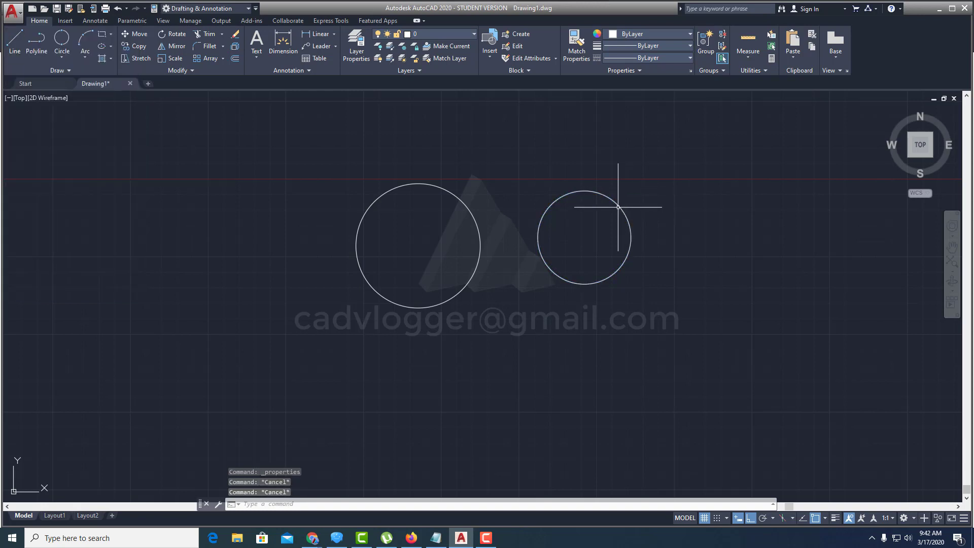
Step: Change the right circle's diameter to 20 in the Properties palette, then close it
click(618, 206)
key(ctrl+1)
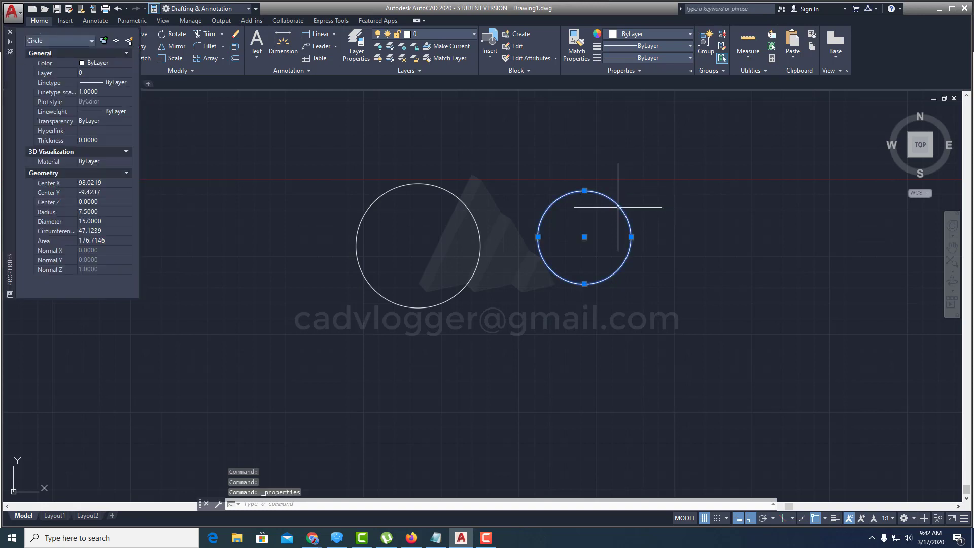
middle_drag(588, 239, 582, 261)
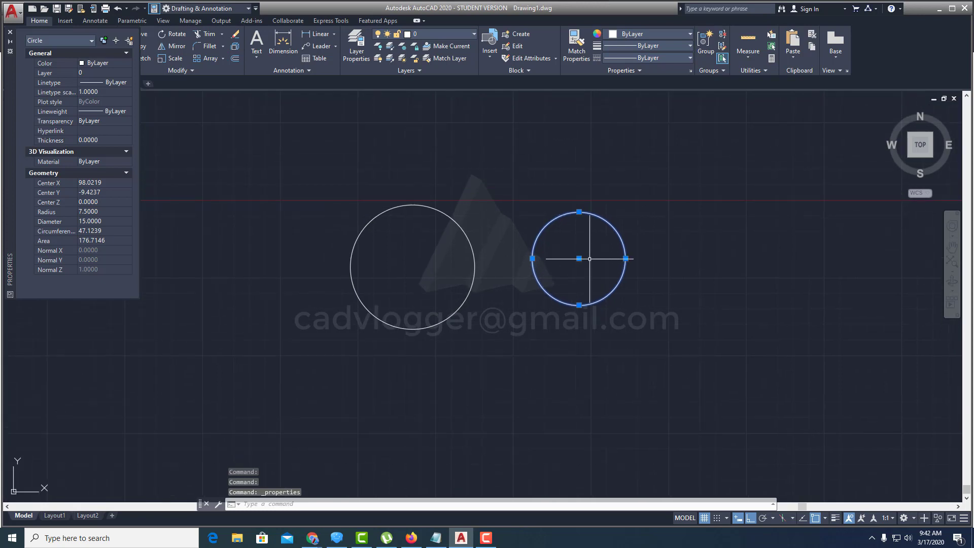
scroll(579, 257, up, 2)
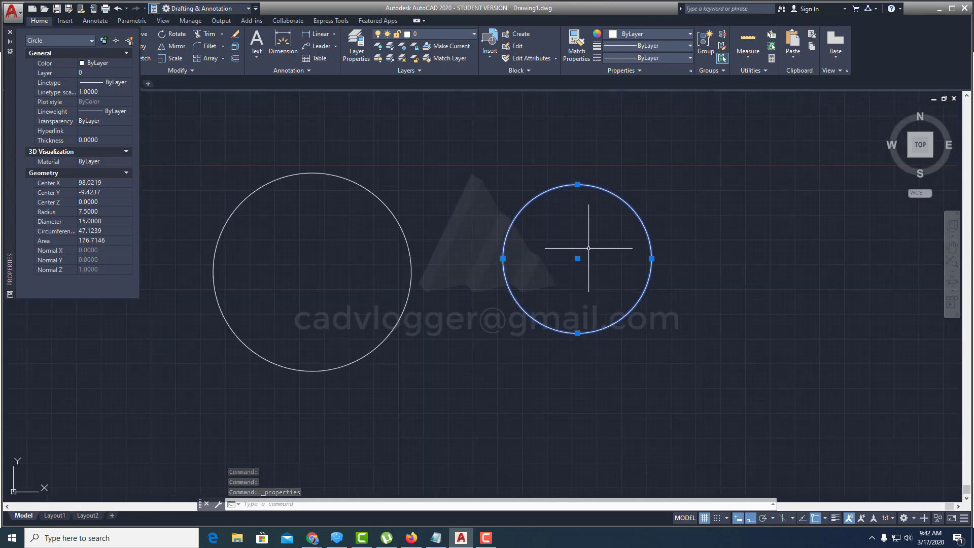
click(84, 221)
text(20)
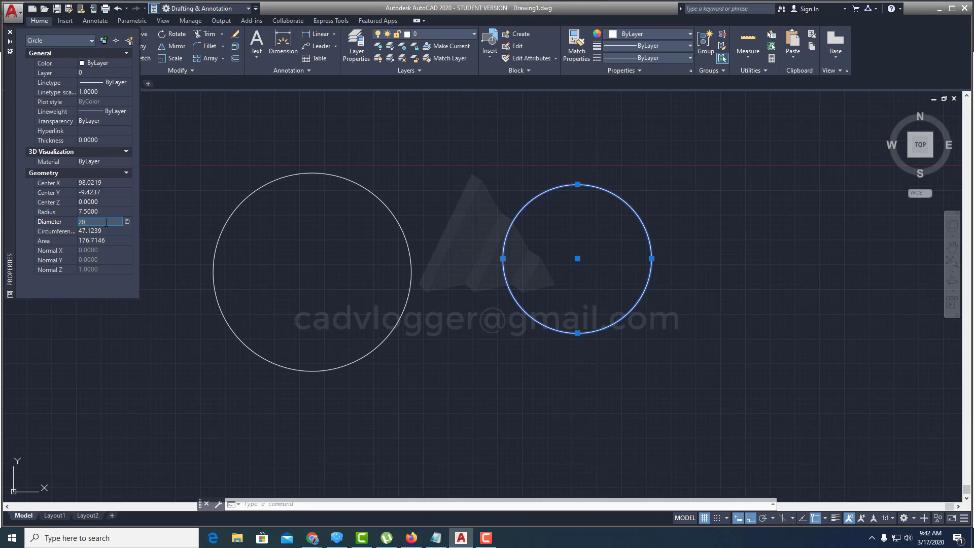
key(Return)
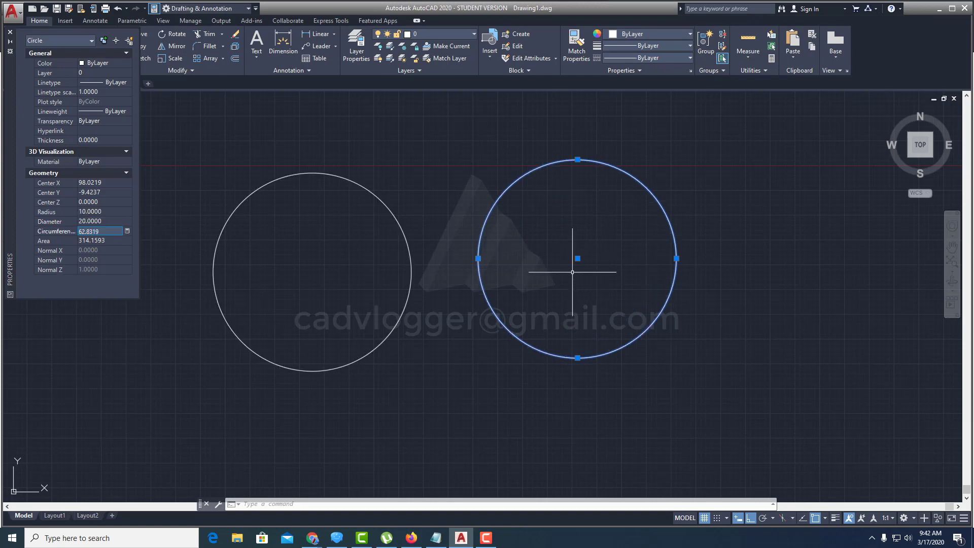
key(Escape)
middle_drag(471, 265, 556, 236)
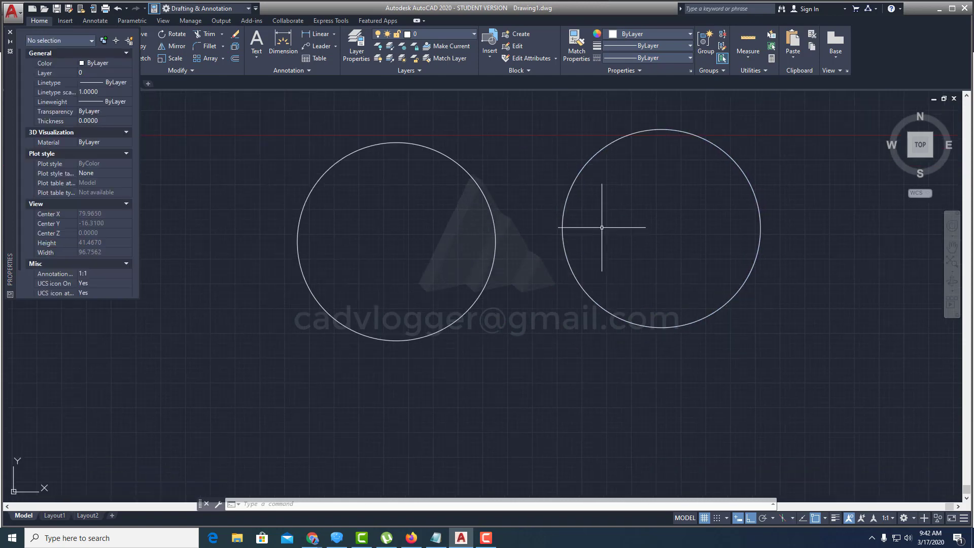
click(562, 241)
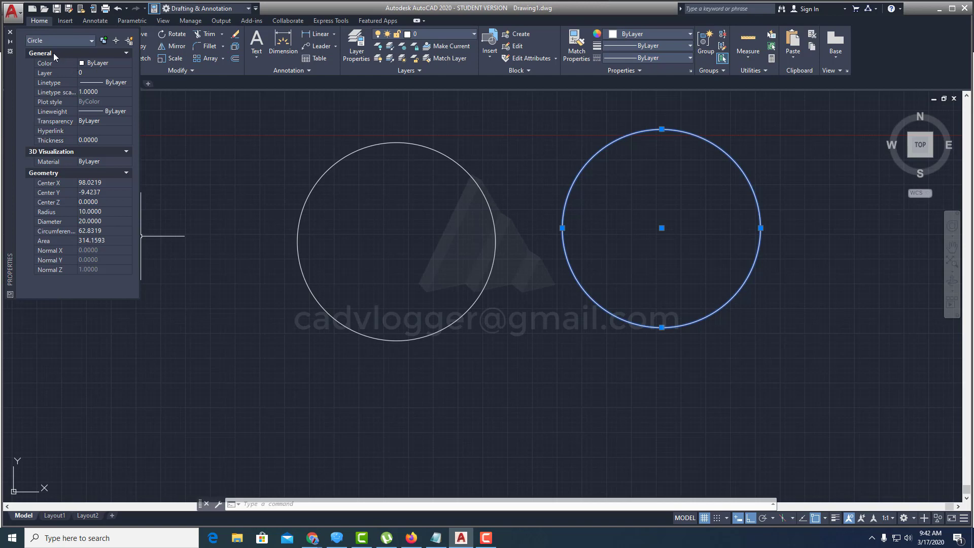
click(10, 31)
scroll(422, 277, down, 5)
scroll(431, 274, up, 3)
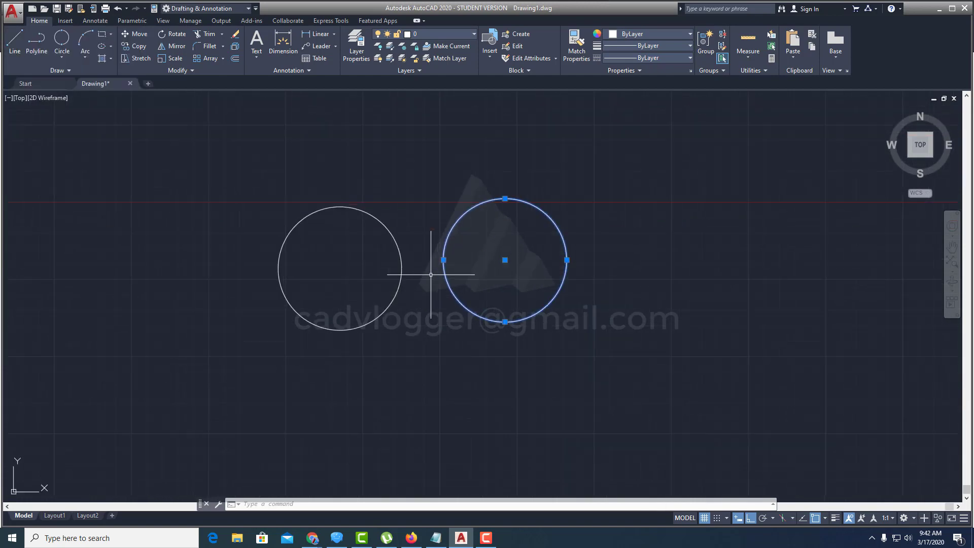
key(Escape)
key(Escape)
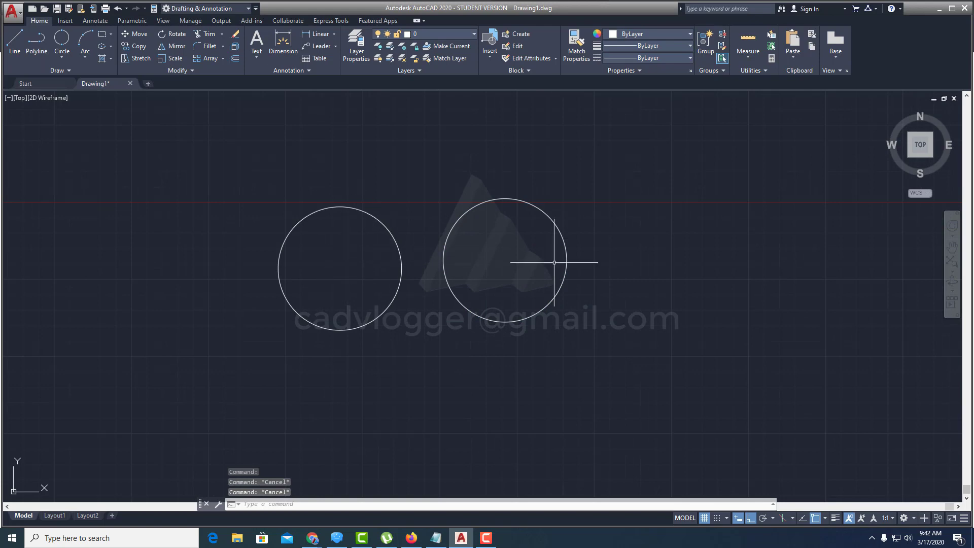
Step: Draw a larger 3P circle through three picked points below the two circles
middle_drag(553, 303, 516, 226)
text(c)
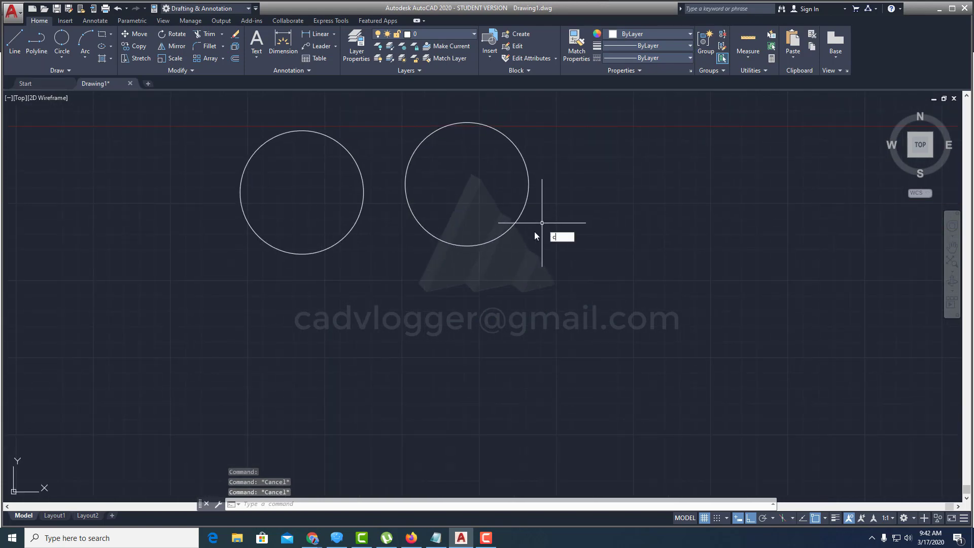
key(Return)
middle_drag(364, 313, 448, 250)
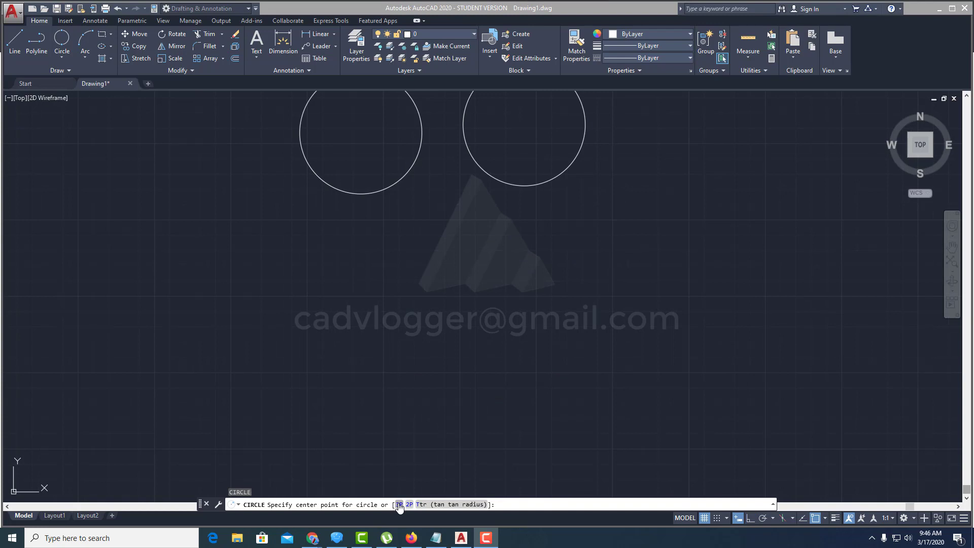
click(398, 504)
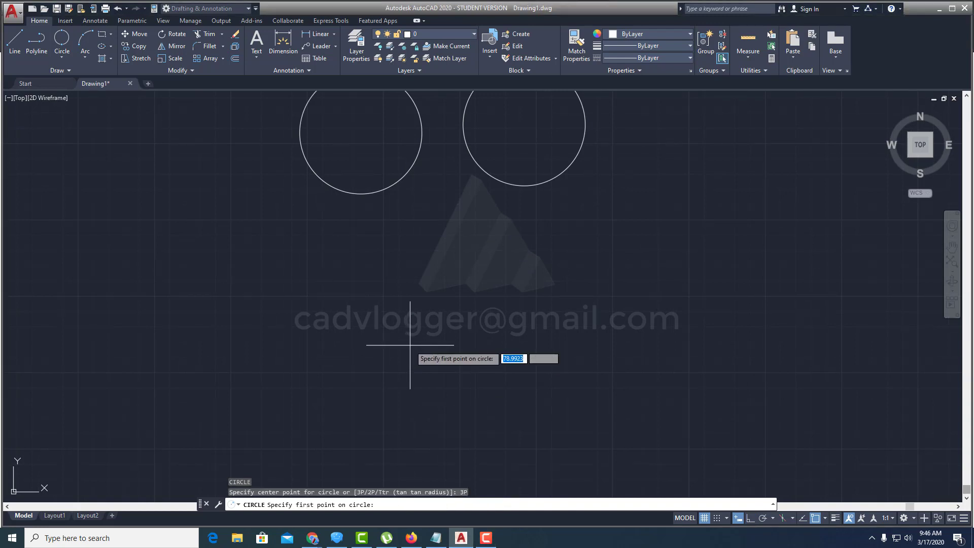
click(326, 312)
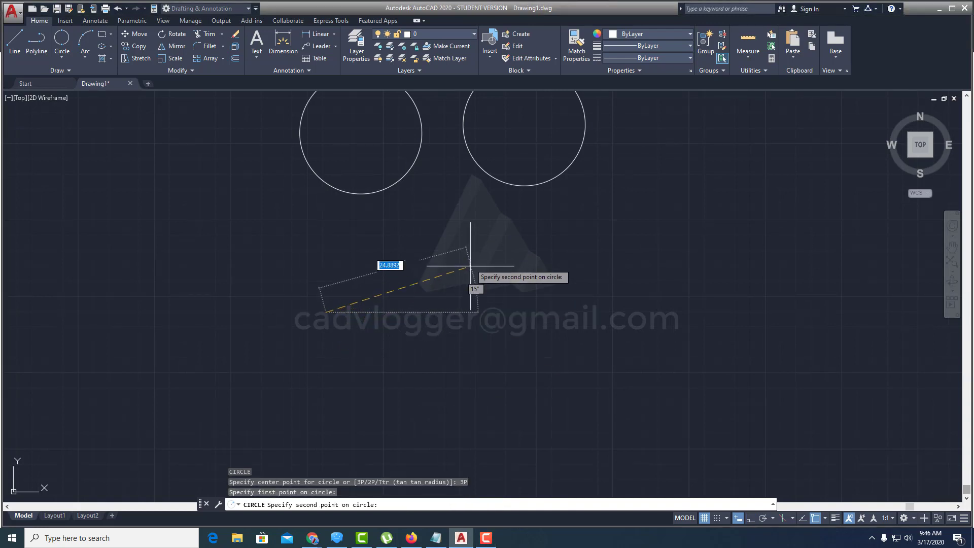
click(456, 244)
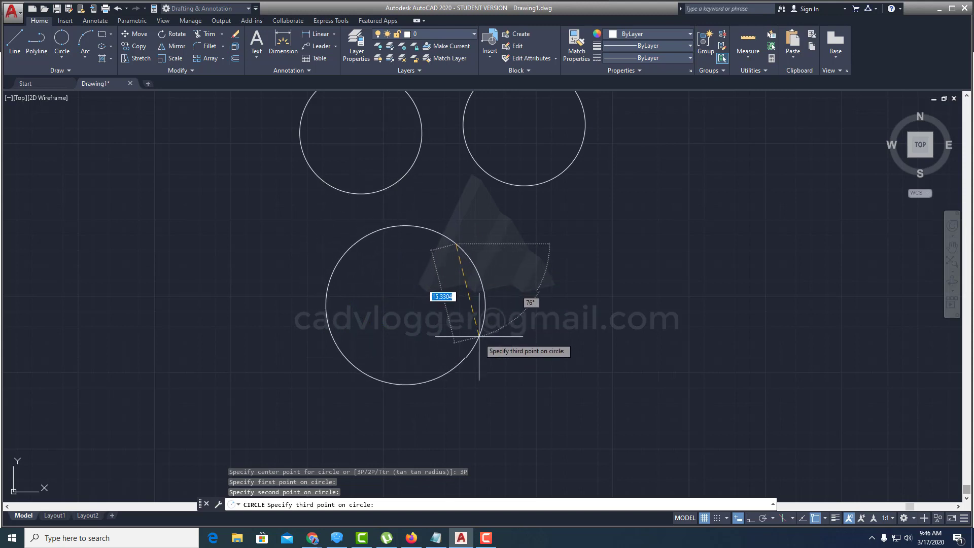
click(468, 365)
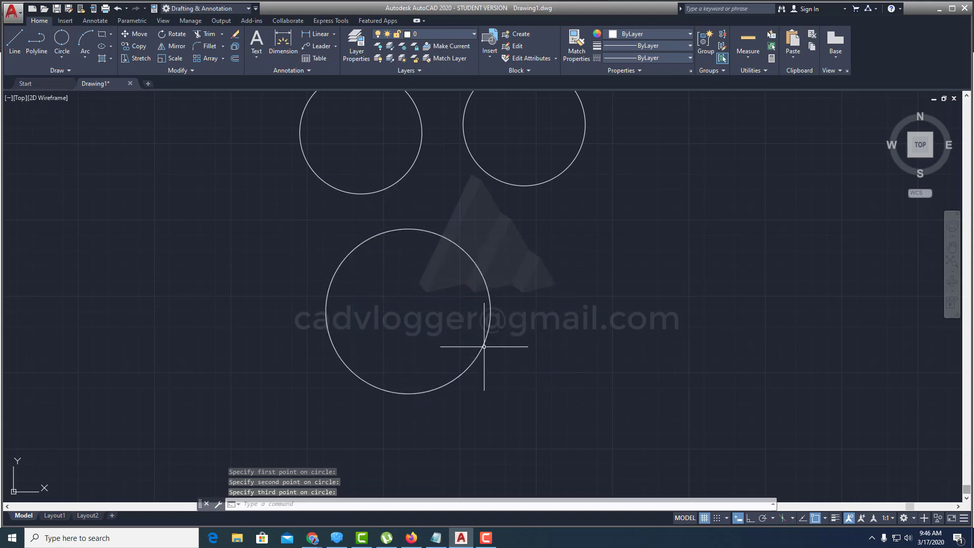
scroll(535, 334, down, 2)
Step: Draw three separate lines roughly forming a triangle at the lower right of the circles
text(l)
key(Return)
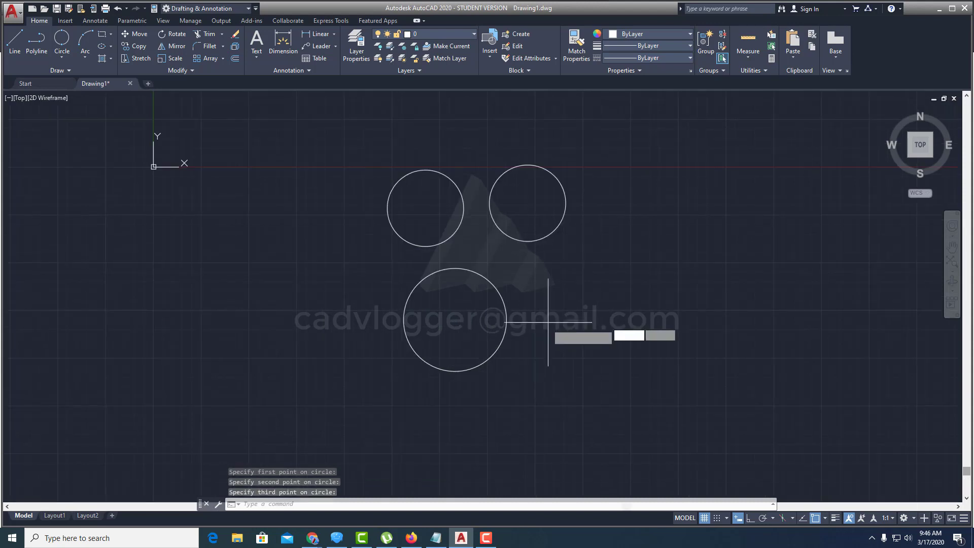
click(535, 333)
click(615, 285)
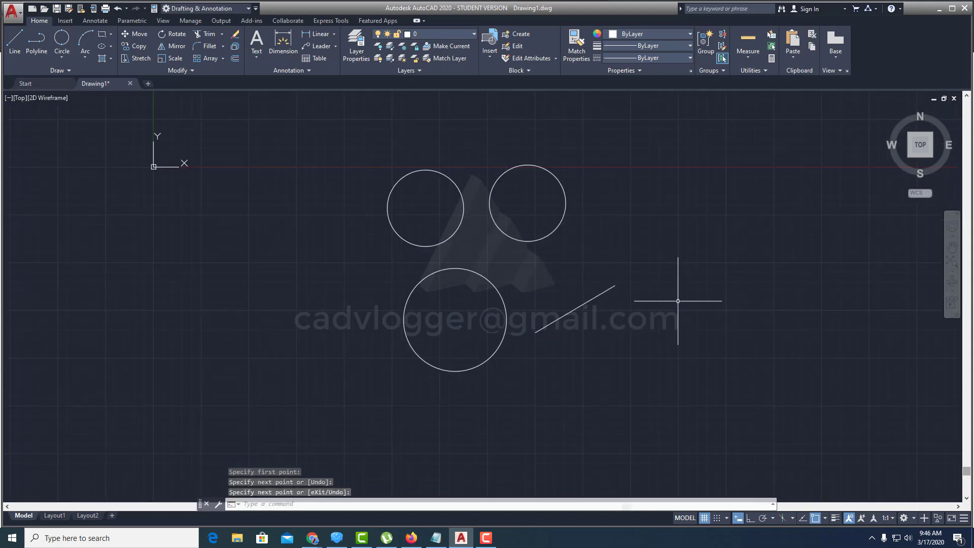
click(699, 390)
key(Return)
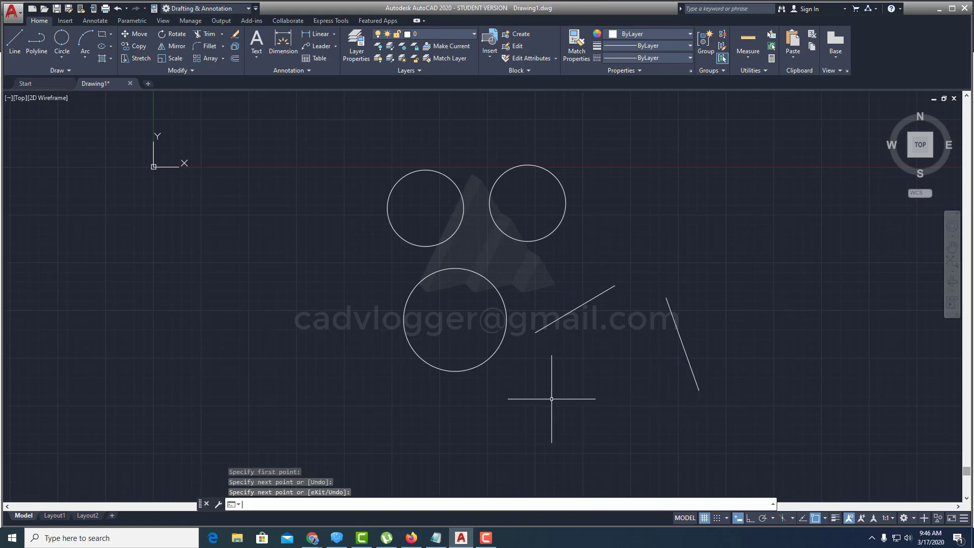
key(Return)
click(545, 402)
click(637, 442)
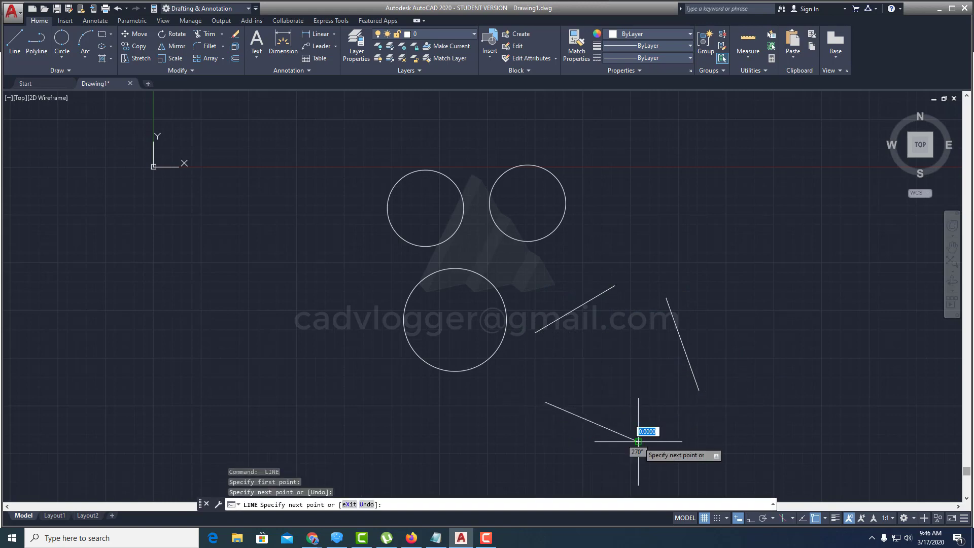
key(Return)
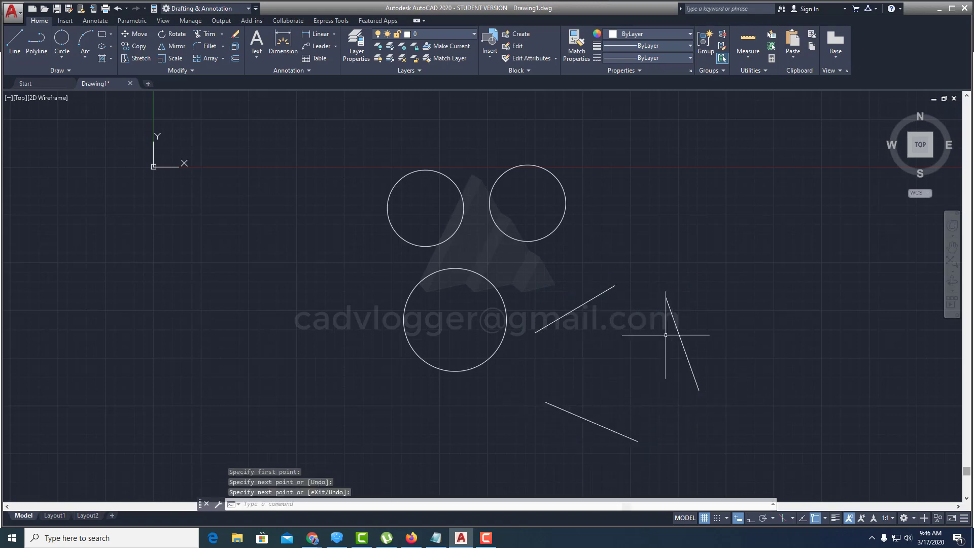
middle_drag(595, 367, 558, 340)
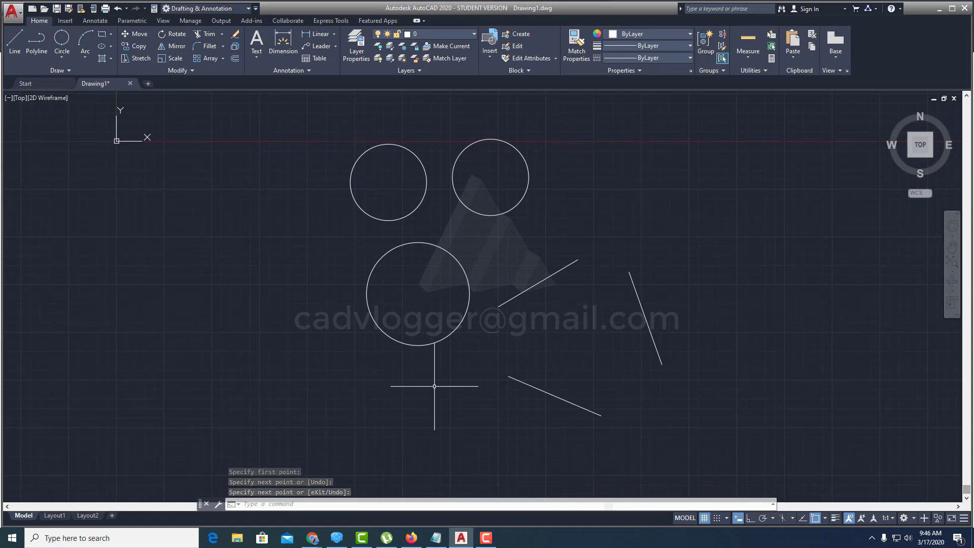
Step: Draw a 3P circle through one point on each of the three lines
text(c)
key(Return)
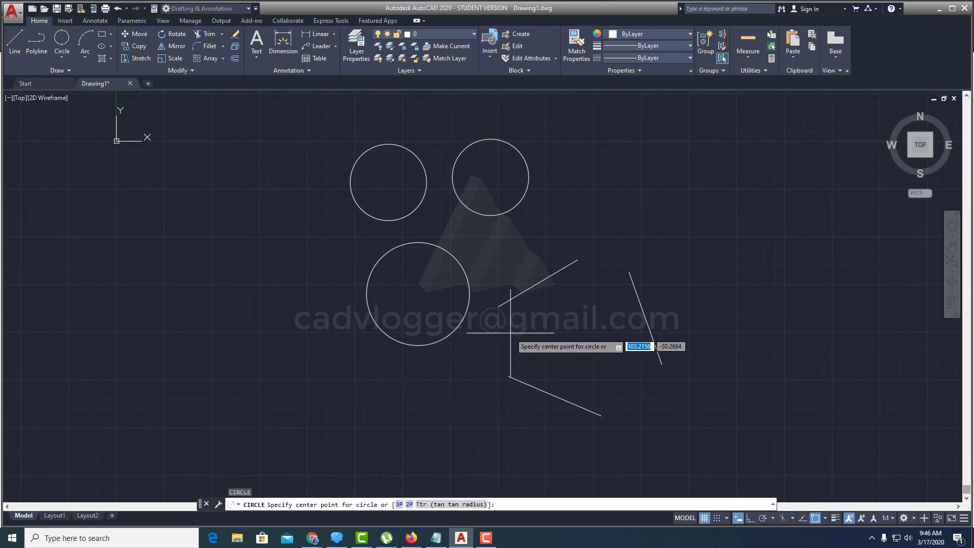
key(Escape)
key(Escape)
key(Escape)
text(c)
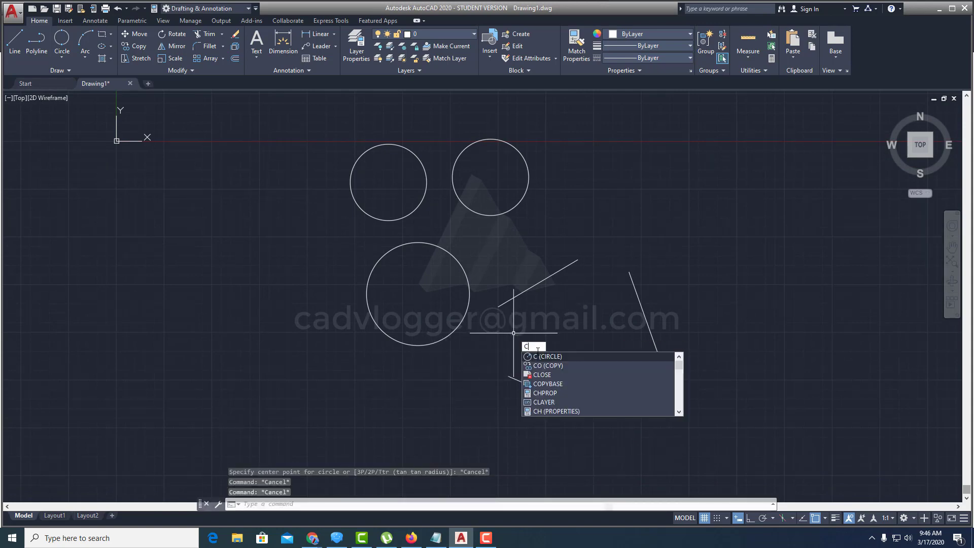
key(Return)
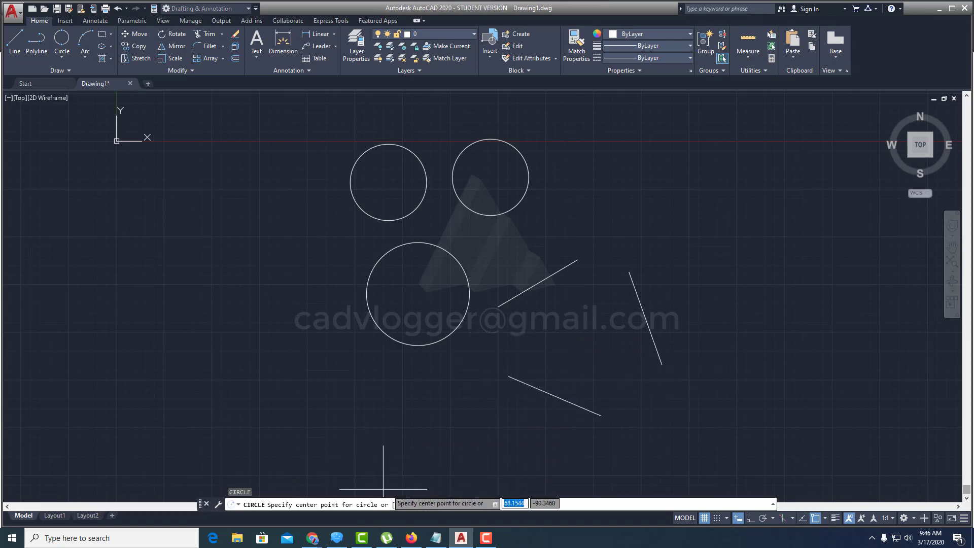
click(399, 505)
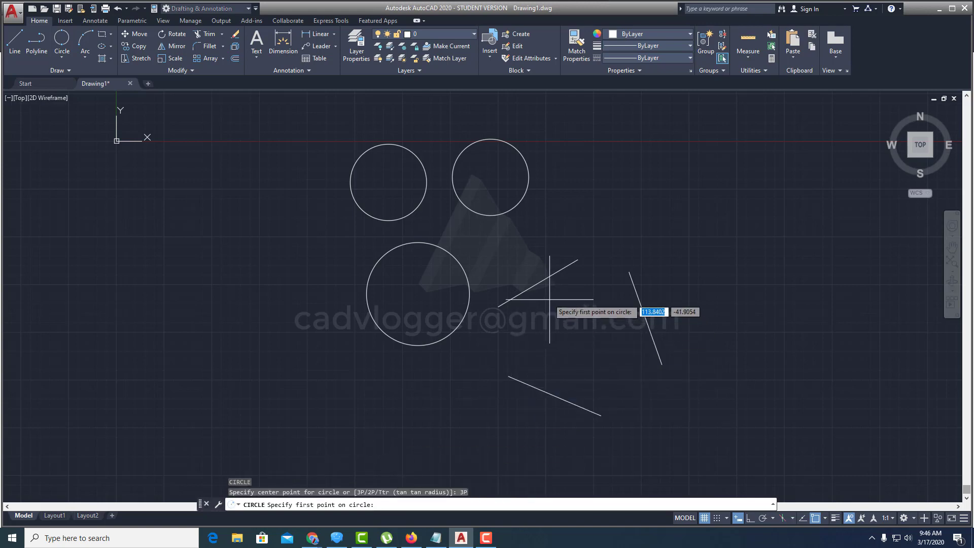
click(539, 283)
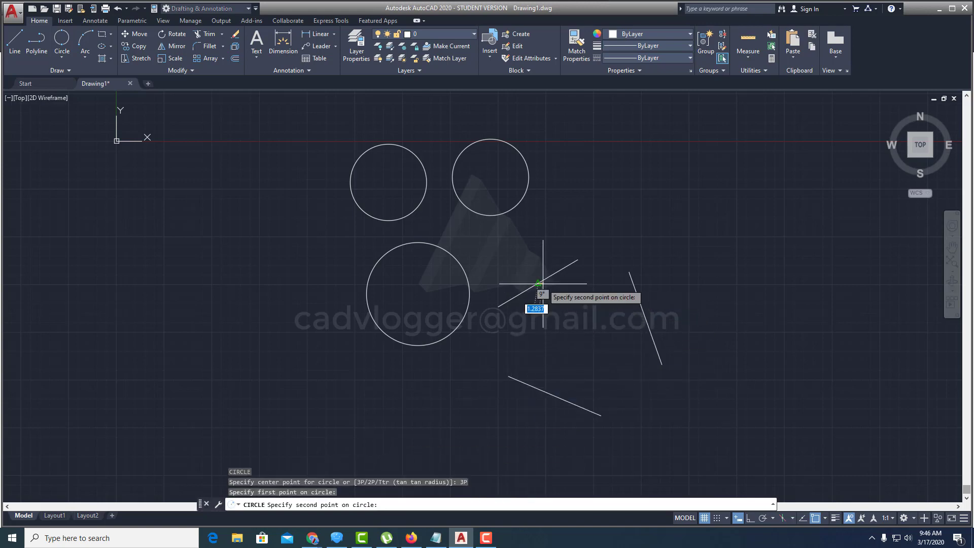
click(646, 319)
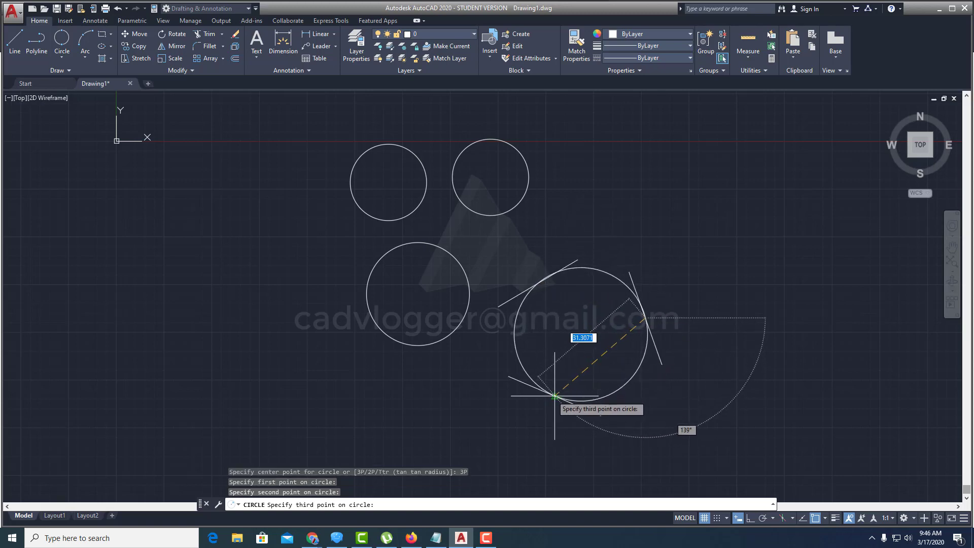
click(553, 395)
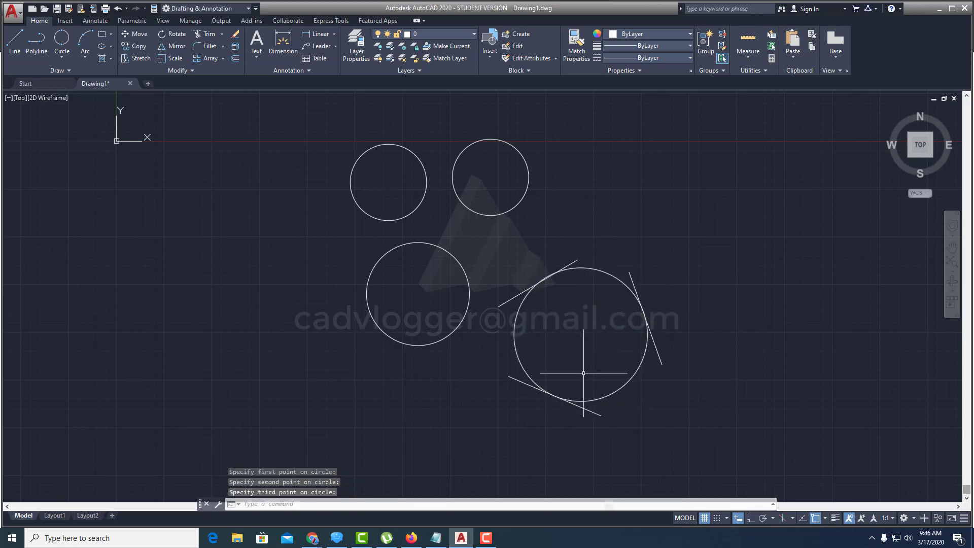
scroll(584, 373, up, 1)
scroll(579, 355, up, 3)
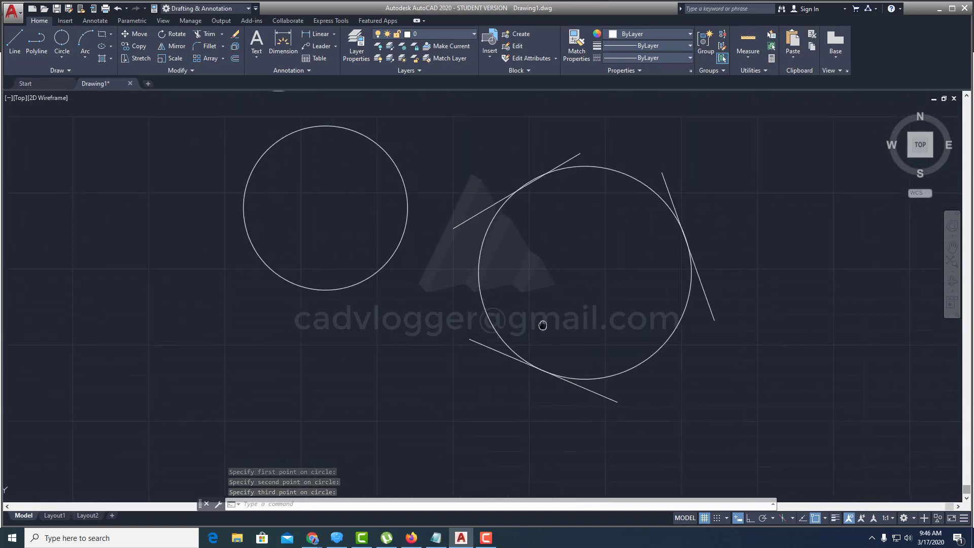
scroll(554, 125, up, 4)
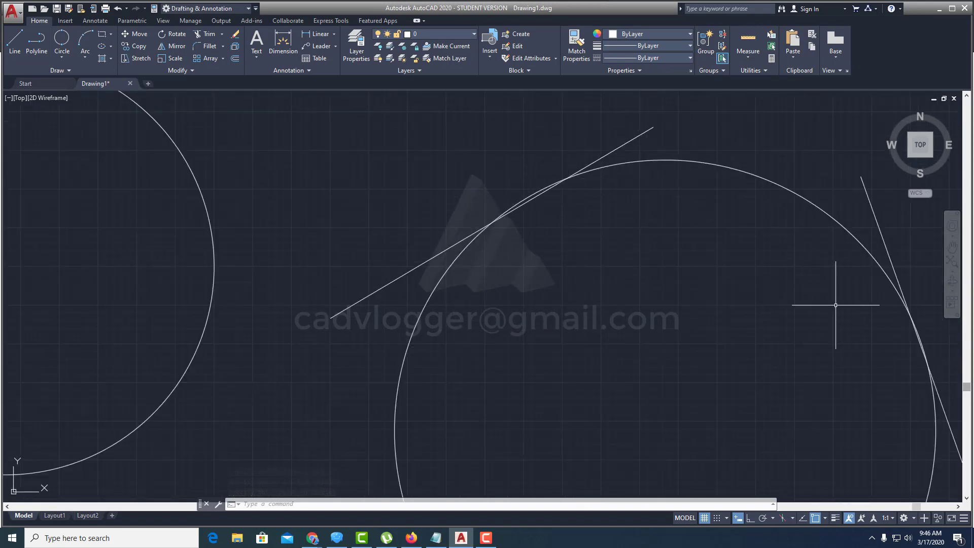
middle_drag(835, 304, 764, 254)
scroll(542, 209, down, 2)
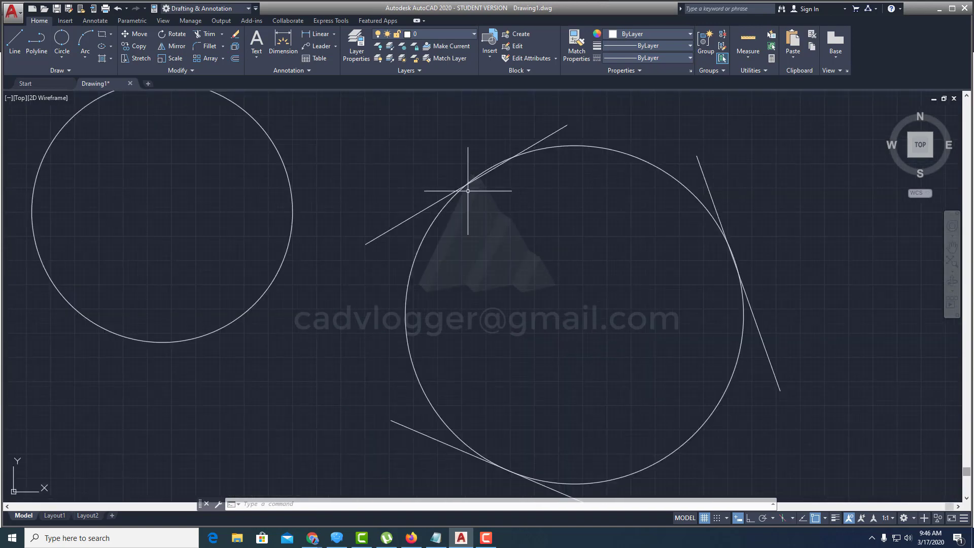
scroll(528, 252, down, 2)
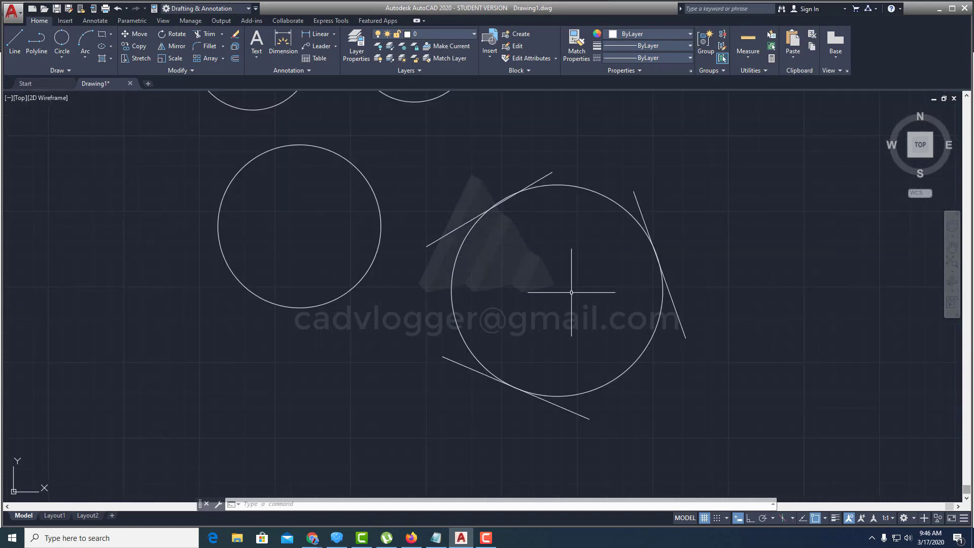
scroll(564, 255, down, 2)
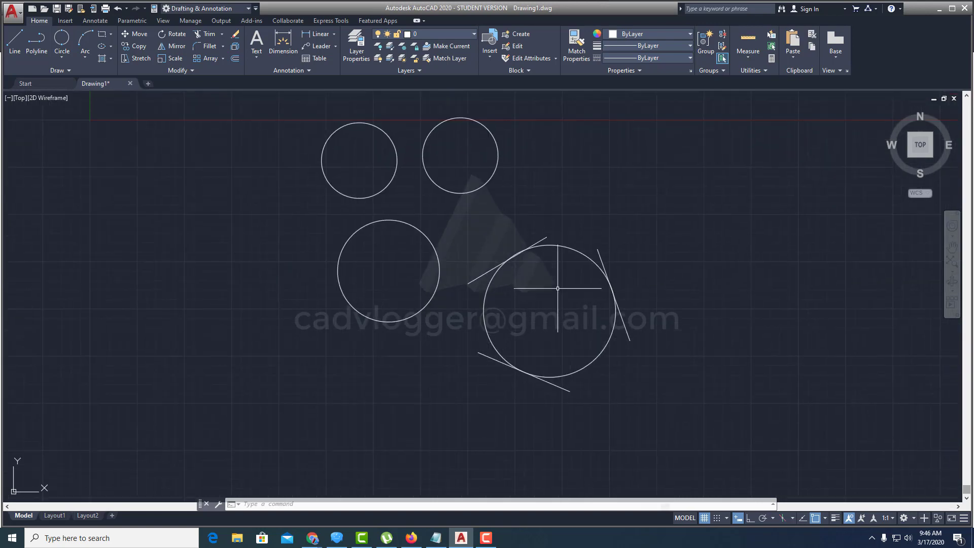
scroll(571, 283, up, 2)
scroll(528, 274, down, 3)
scroll(515, 278, up, 2)
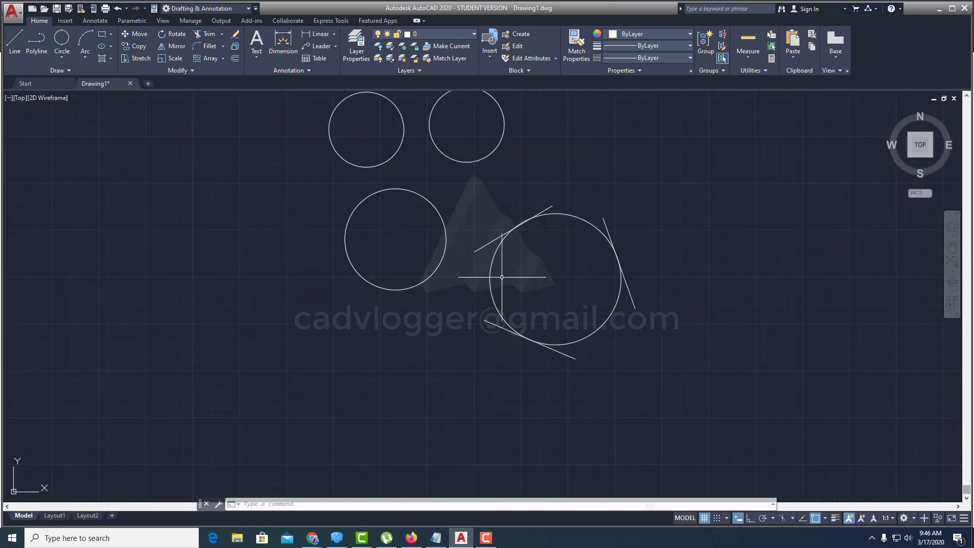
middle_drag(515, 278, 371, 295)
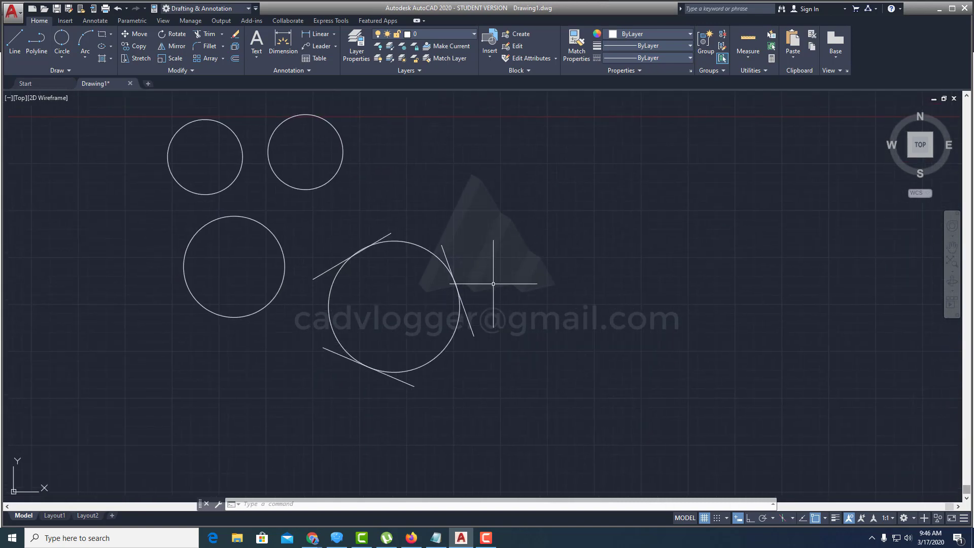
middle_drag(496, 265, 445, 299)
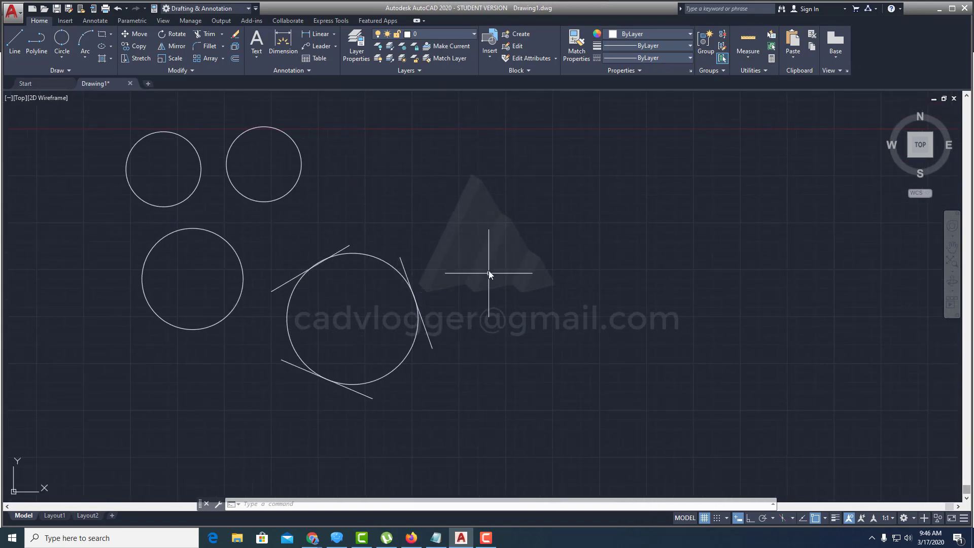
Step: Draw a horizontal line right of the circles with Ortho turned on
text(l)
key(Return)
click(486, 254)
key(F8)
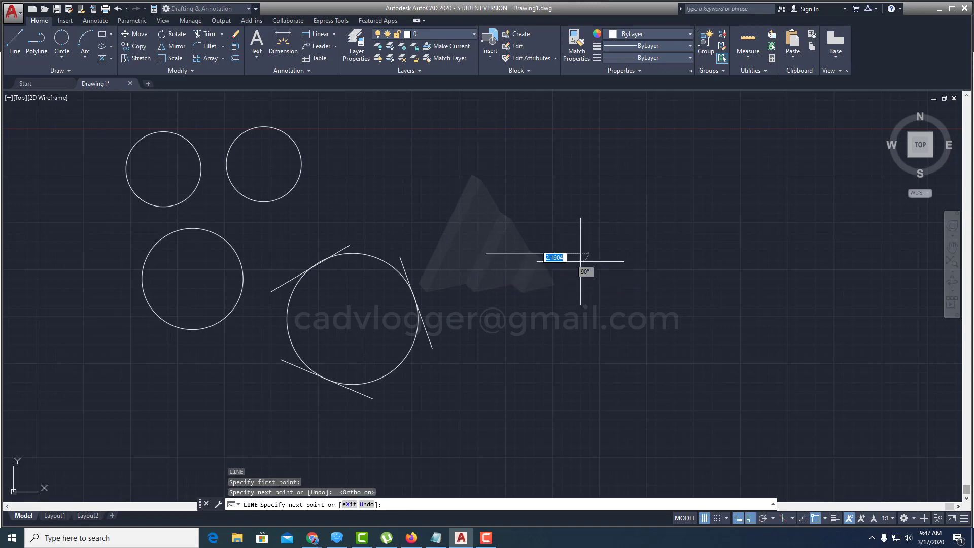
key(Escape)
Step: Copy the horizontal line to create a parallel duplicate below it
key(Return)
click(548, 253)
key(Return)
click(626, 242)
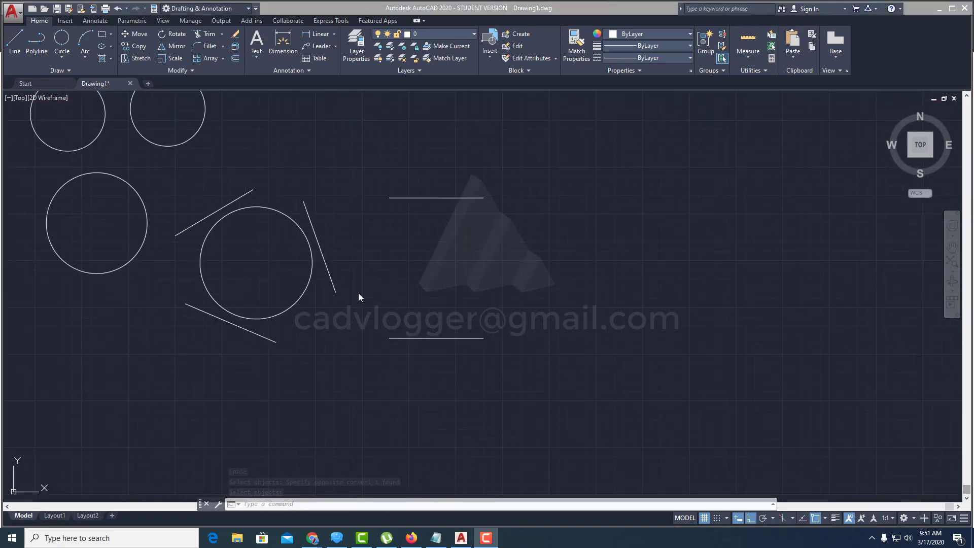
click(429, 274)
text(C)
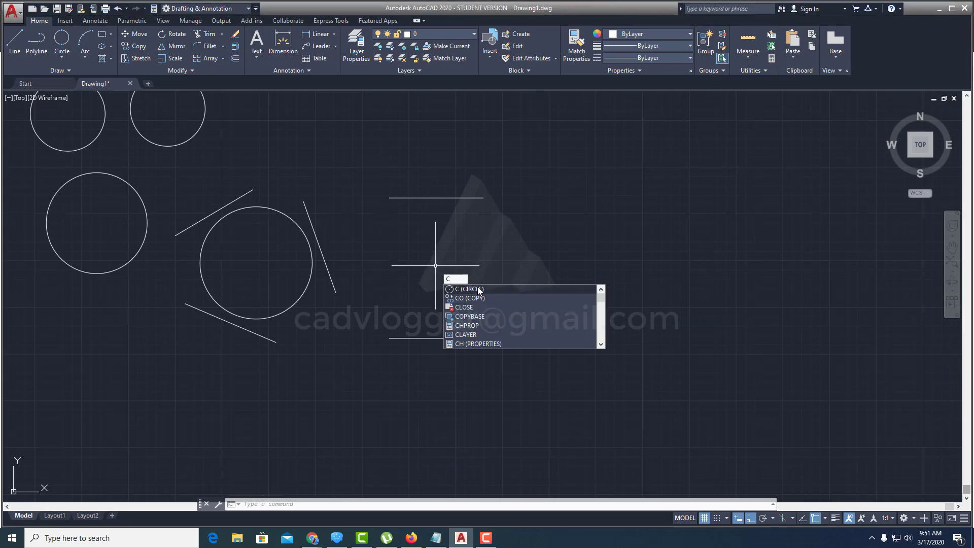
Step: Draw a 2P circle whose diameter runs from the top line to the bottom line
click(479, 289)
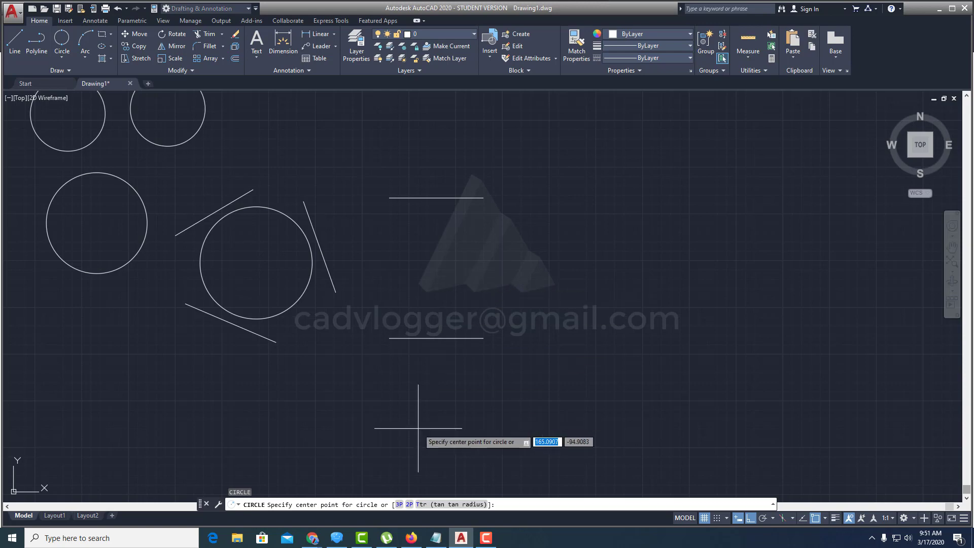
click(410, 505)
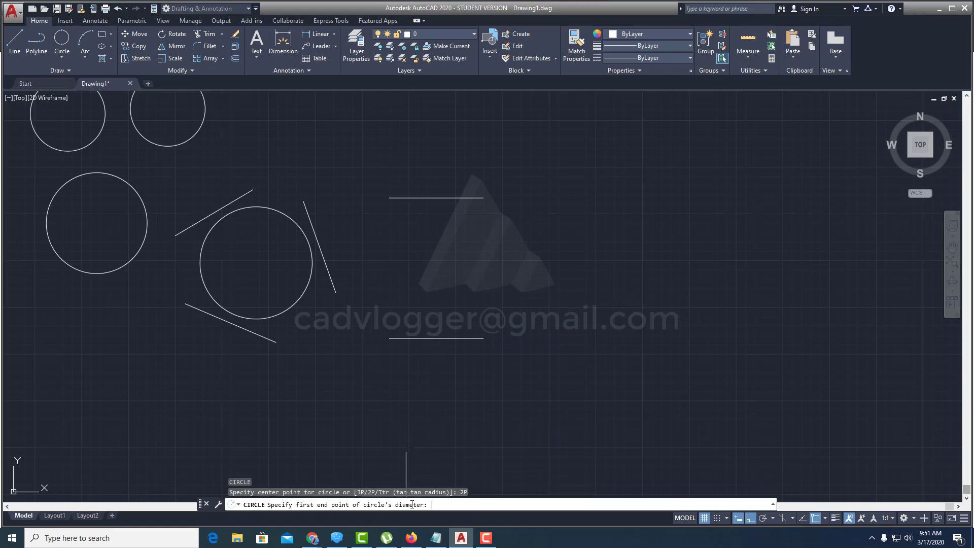
click(436, 198)
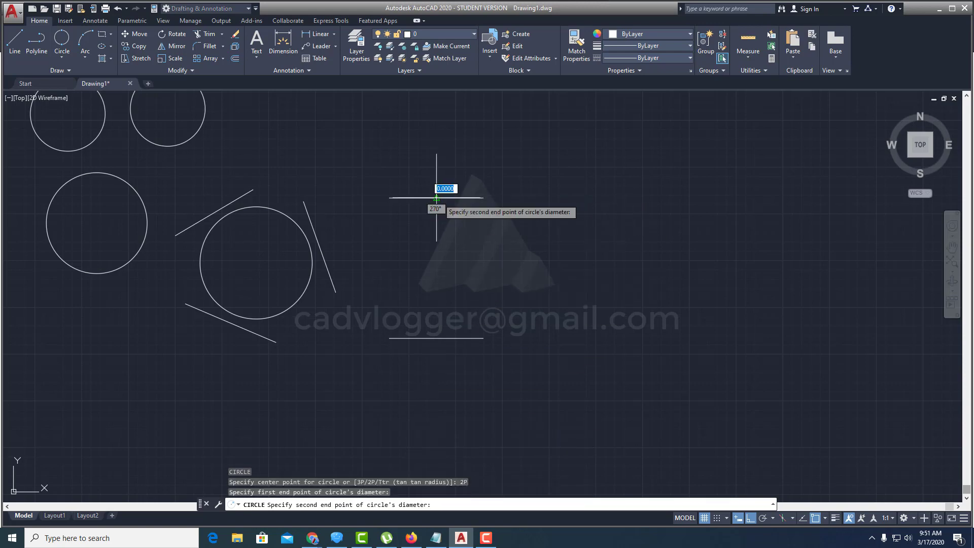
click(436, 338)
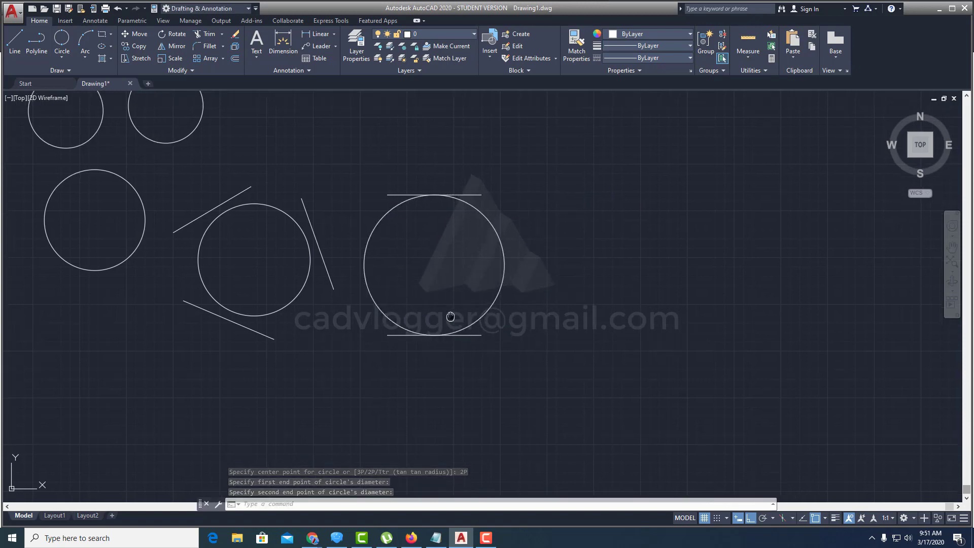
middle_drag(447, 314, 411, 308)
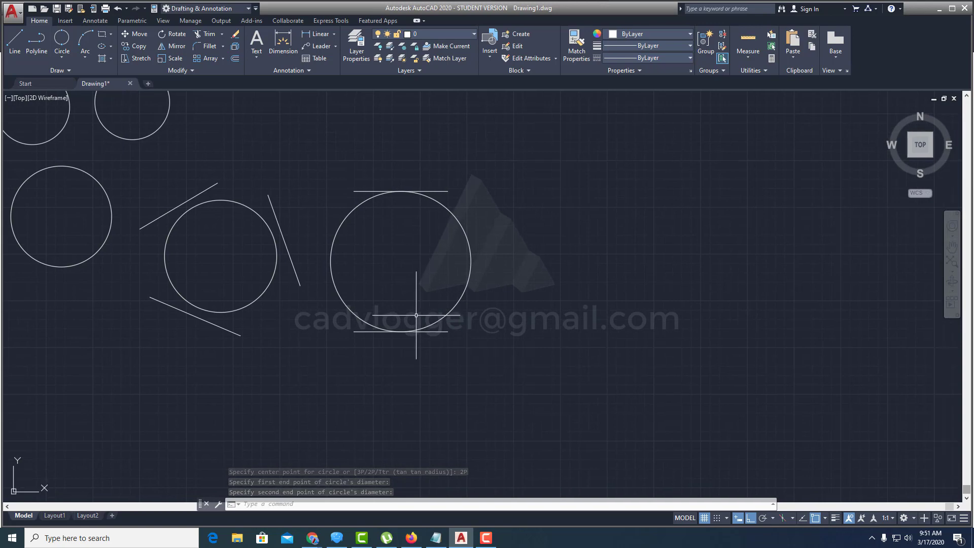
click(443, 191)
key(Escape)
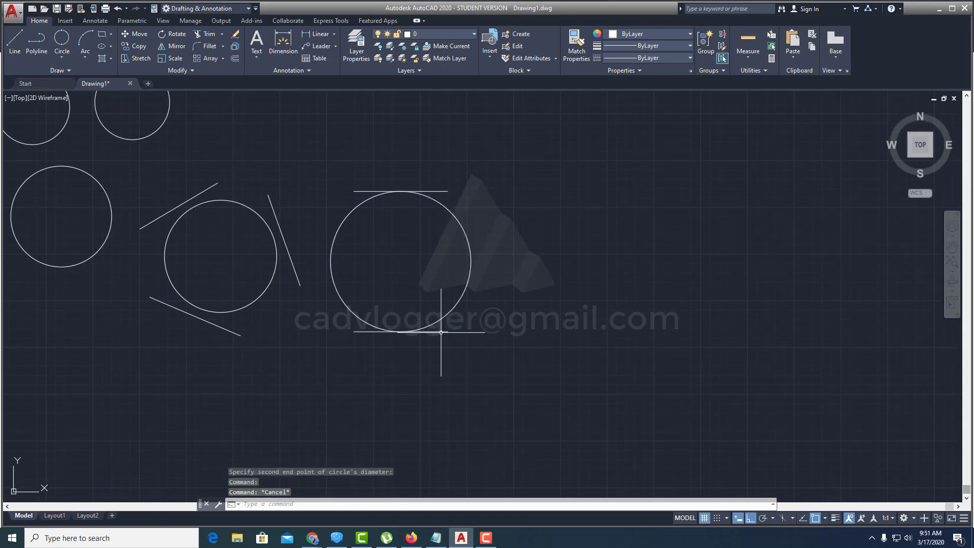
click(446, 332)
key(Escape)
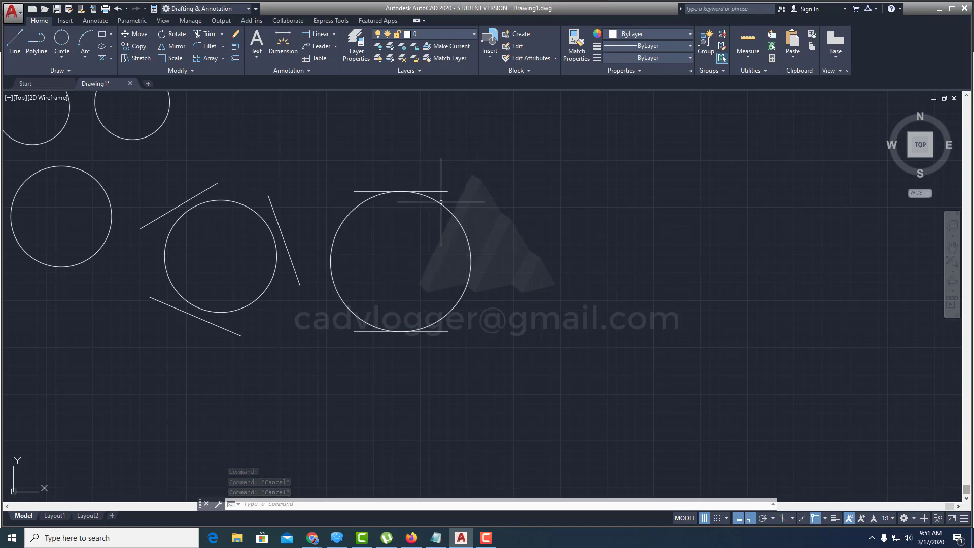
mouse_move(451, 239)
middle_down()
mouse_move(370, 240)
mouse_move(361, 253)
mouse_move(403, 218)
mouse_move(391, 234)
middle_up()
scroll(424, 232, down, 2)
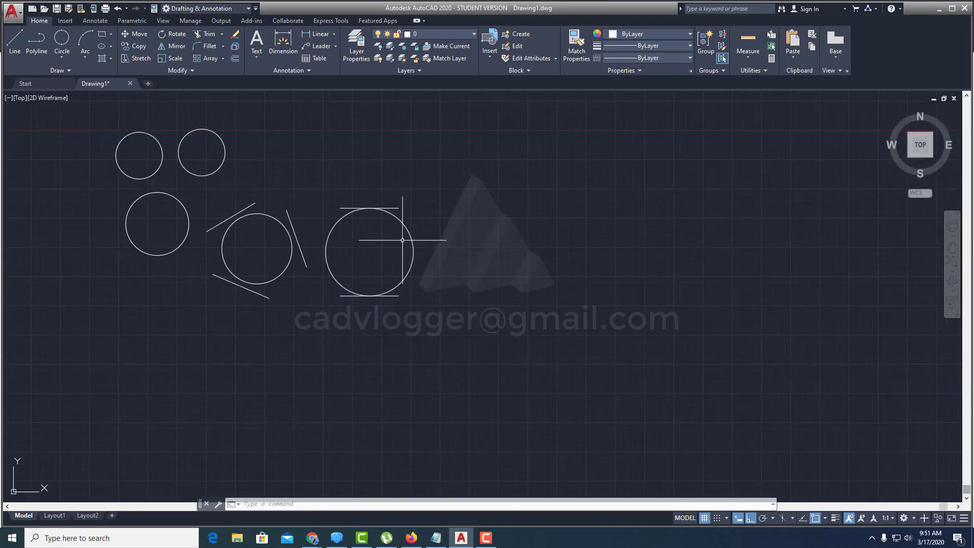
scroll(393, 230, up, 2)
scroll(385, 243, down, 2)
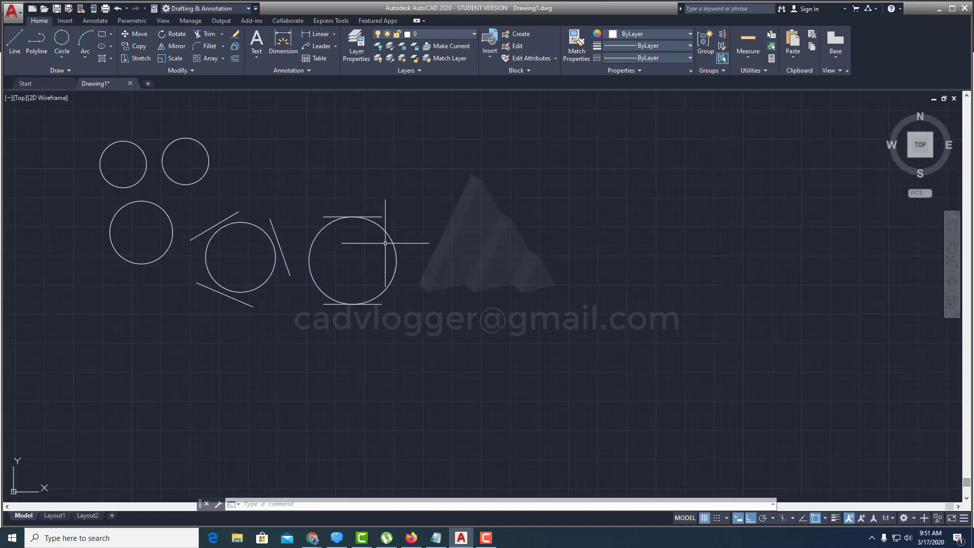
middle_drag(376, 270, 406, 258)
text(C)
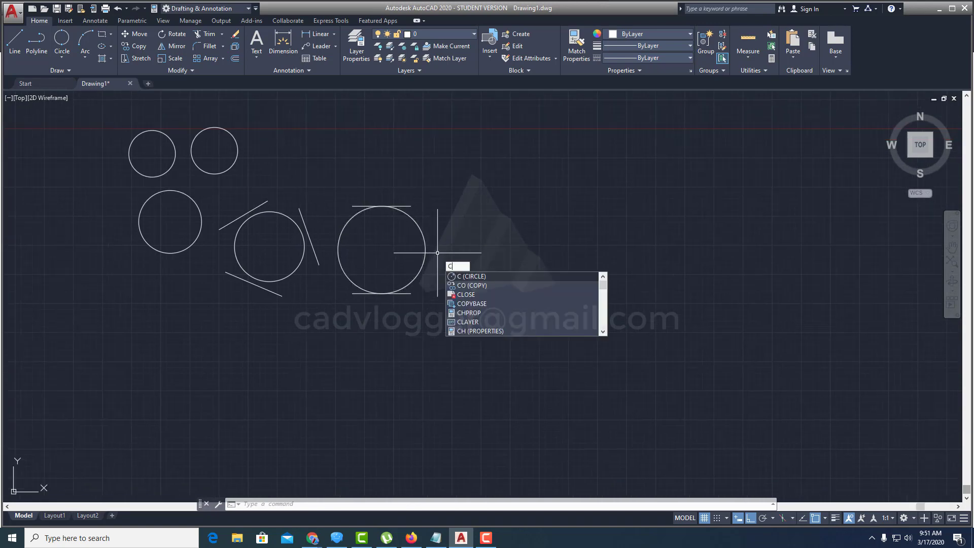
Step: Start and cancel the CIRCLE and -LAYOUT commands
click(478, 276)
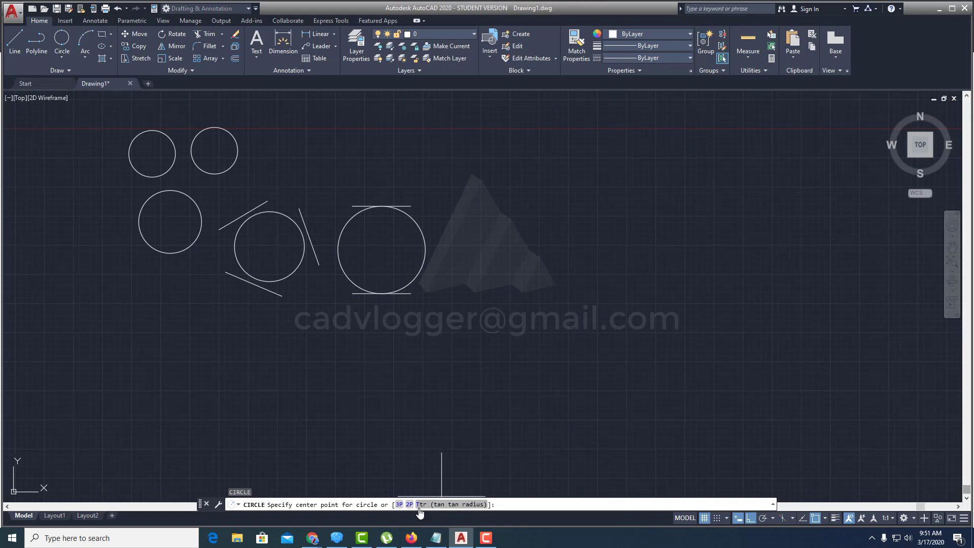
key(Escape)
key(Escape)
middle_drag(484, 254, 449, 271)
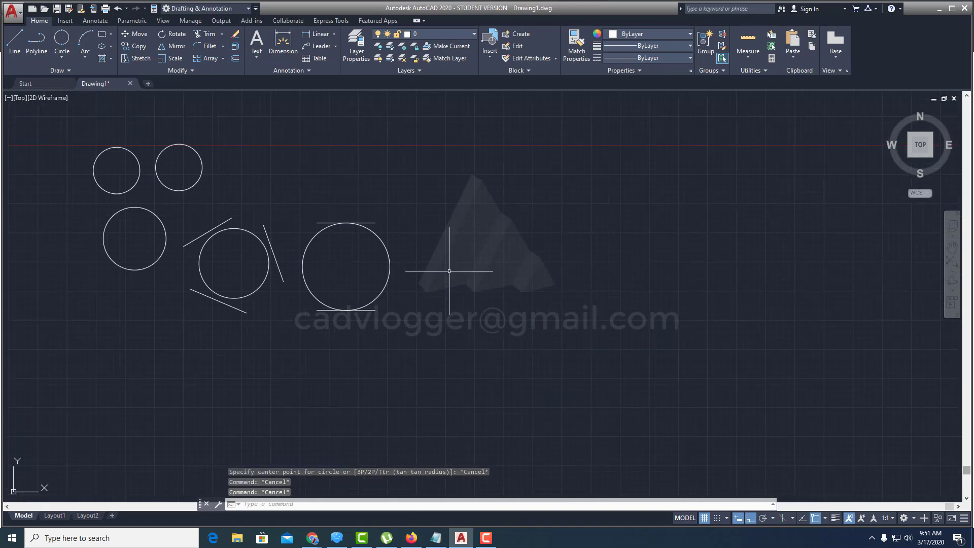
text(-layout)
key(Return)
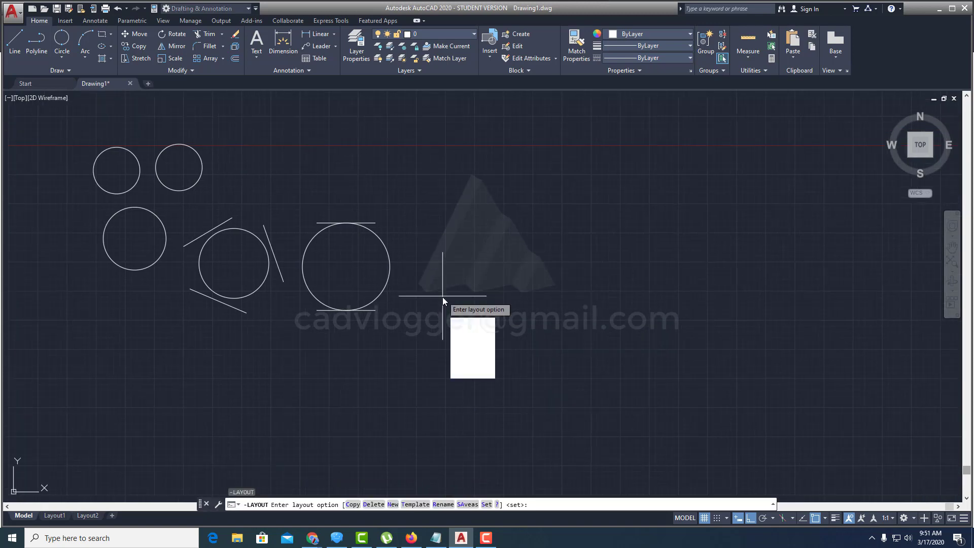
key(Escape)
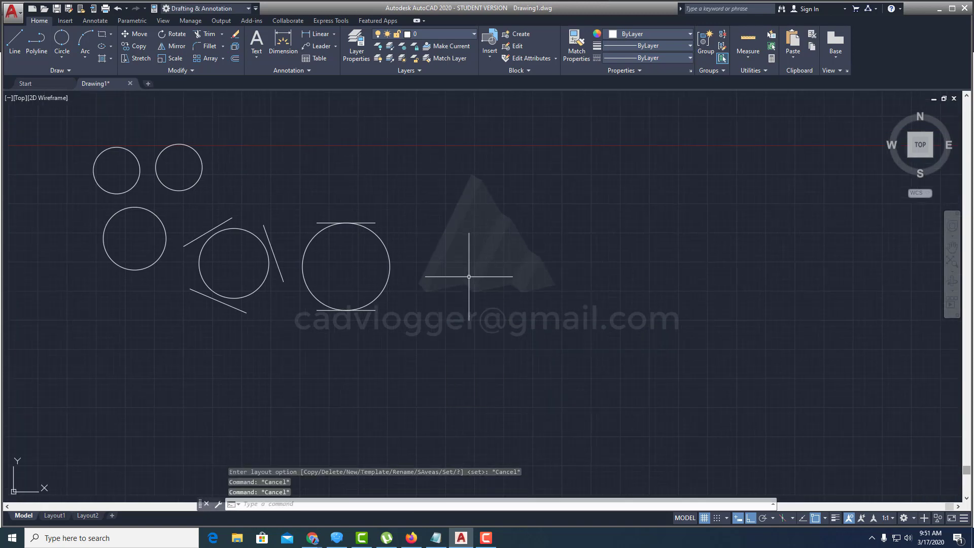
Step: Draw two slanted lines converging upward into an open peak right of the circles
text(l)
key(Return)
click(448, 294)
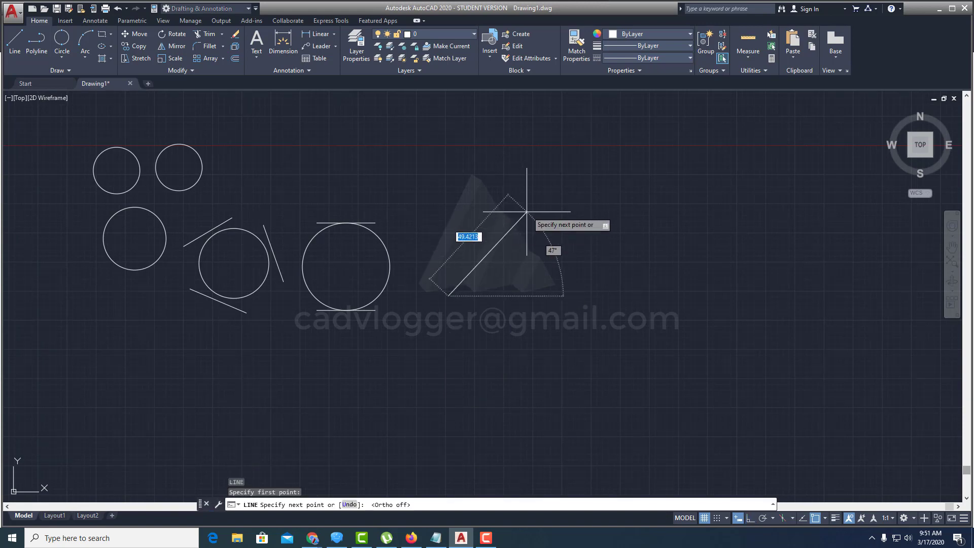
click(513, 193)
key(Return)
key(Return)
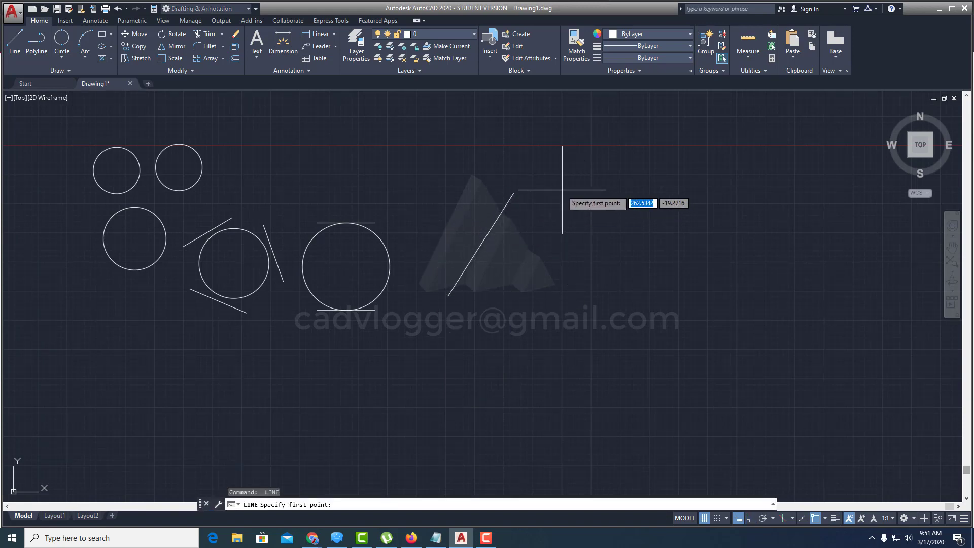
click(554, 205)
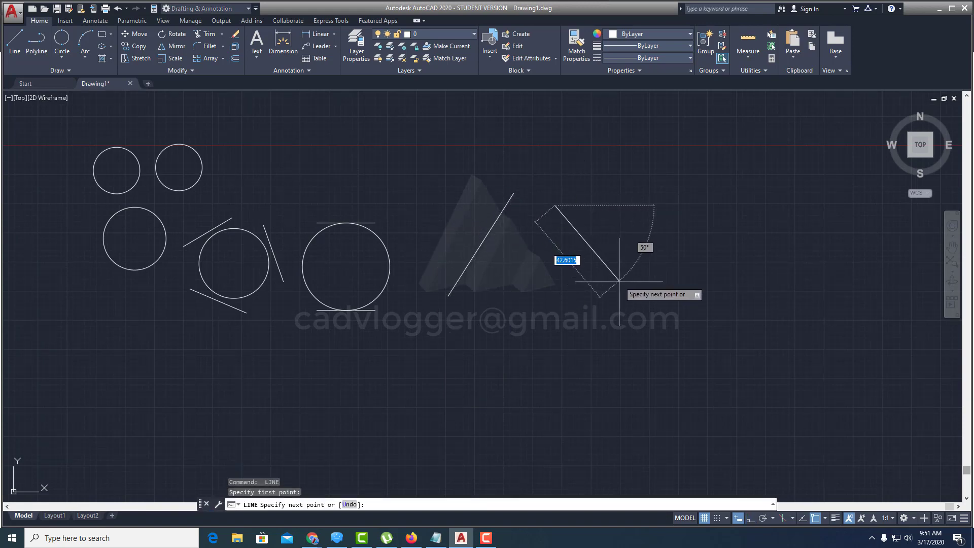
click(611, 307)
key(Return)
mouse_move(531, 288)
middle_down()
mouse_move(484, 259)
mouse_move(459, 274)
middle_up()
scroll(496, 257, up, 2)
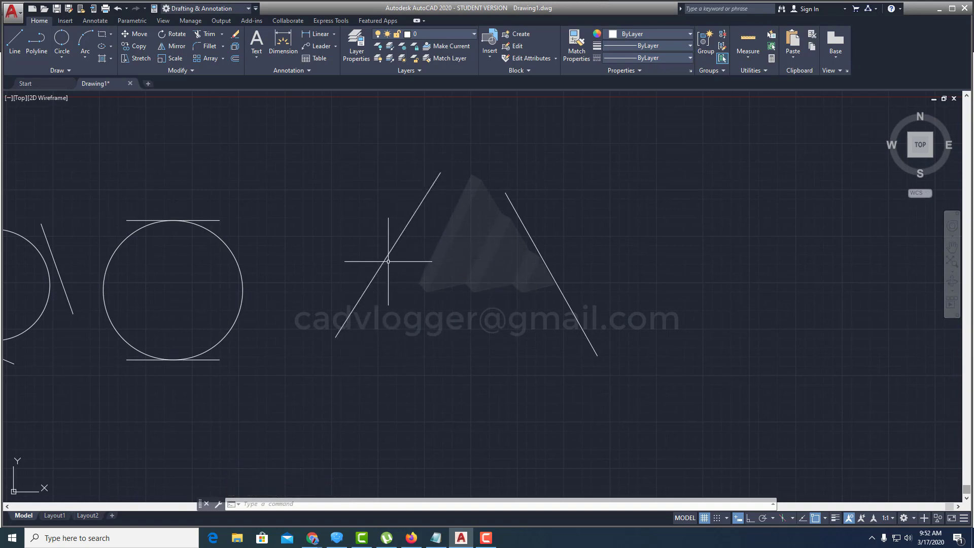
scroll(391, 306, up, 2)
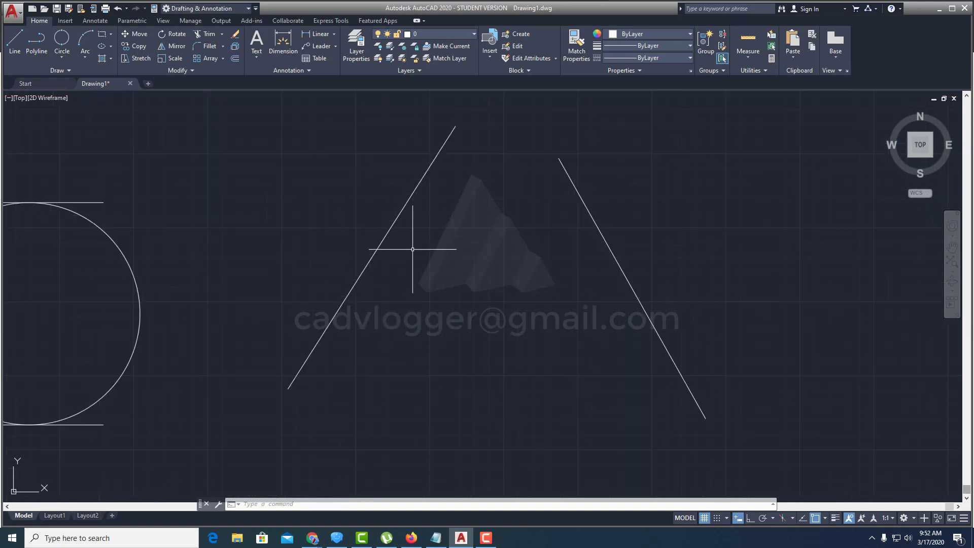
scroll(376, 262, up, 2)
scroll(365, 276, down, 2)
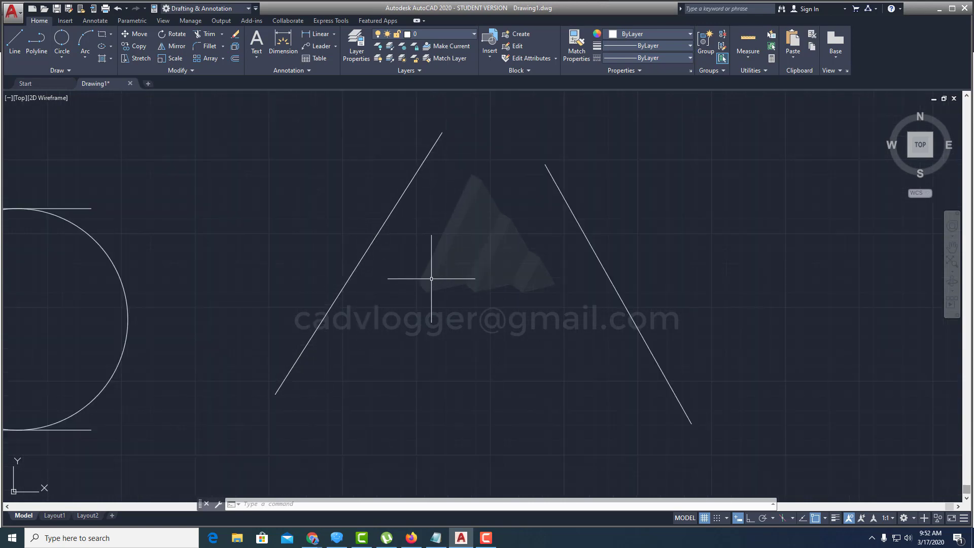
scroll(369, 336, down, 3)
scroll(393, 305, up, 3)
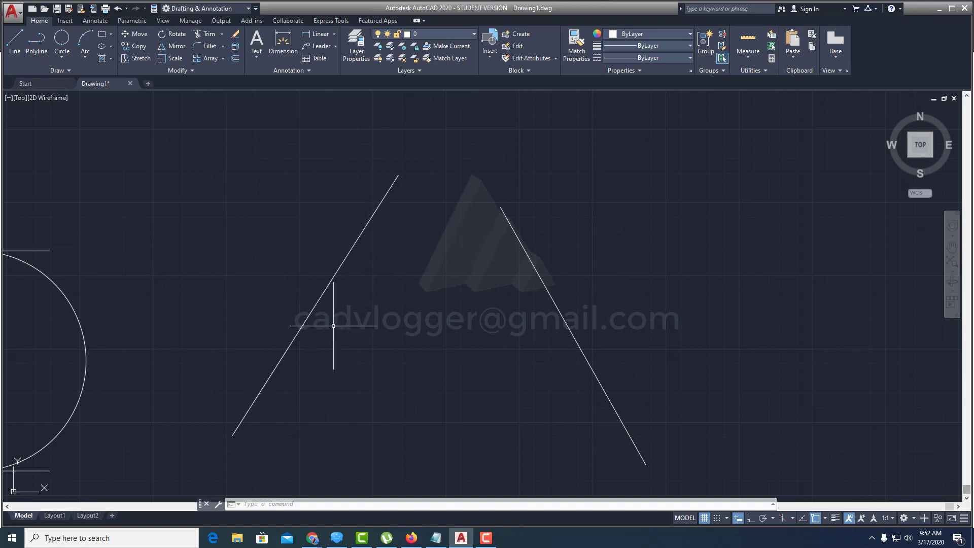
scroll(334, 326, down, 3)
mouse_move(423, 348)
middle_down()
mouse_move(429, 294)
mouse_move(465, 257)
middle_up()
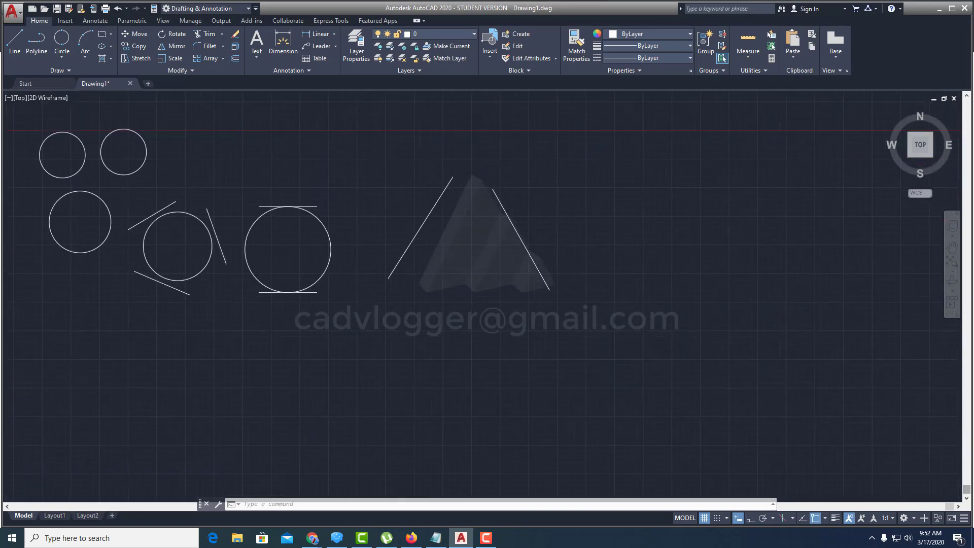
scroll(468, 255, up, 2)
text(C)
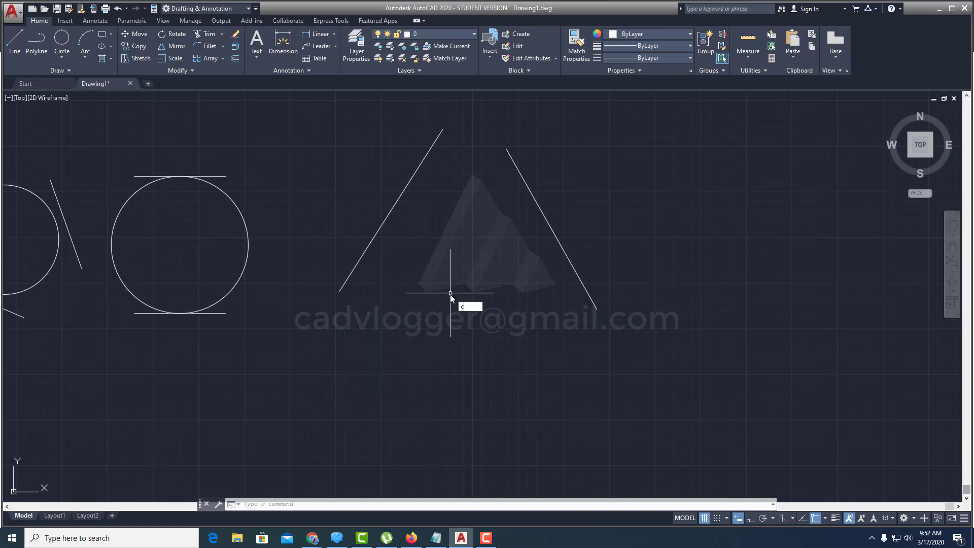
Step: Draw a Tan, Tan, Radius circle of radius 20 touching the left and right slanted lines
key(Return)
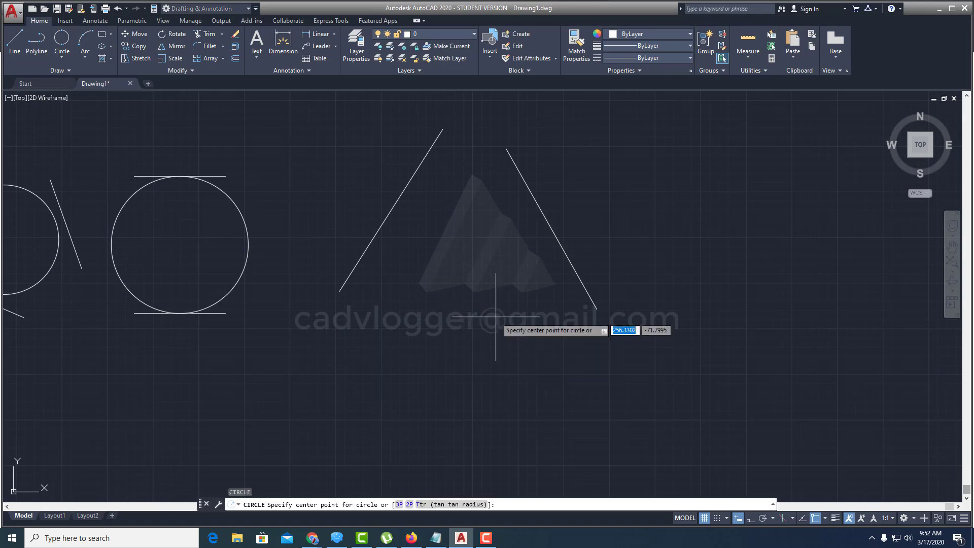
click(421, 505)
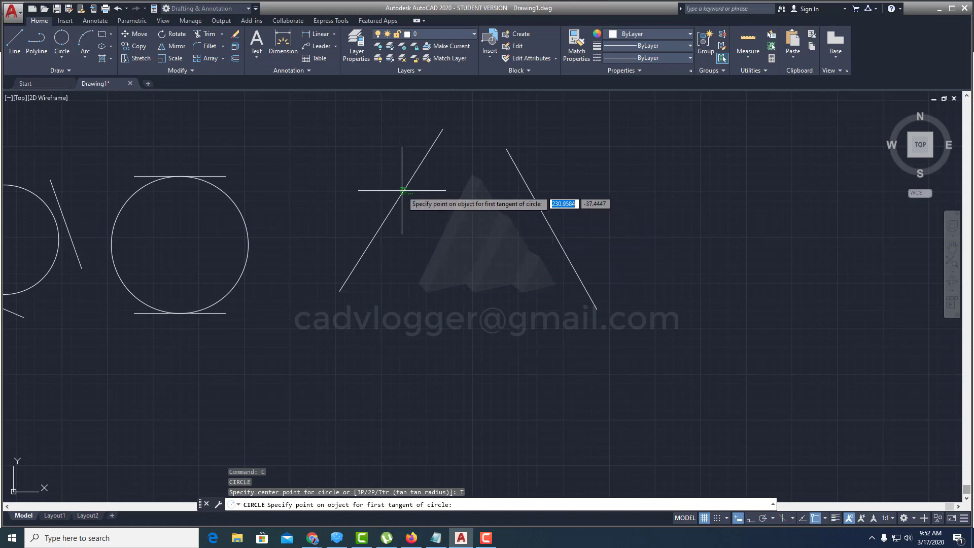
click(397, 199)
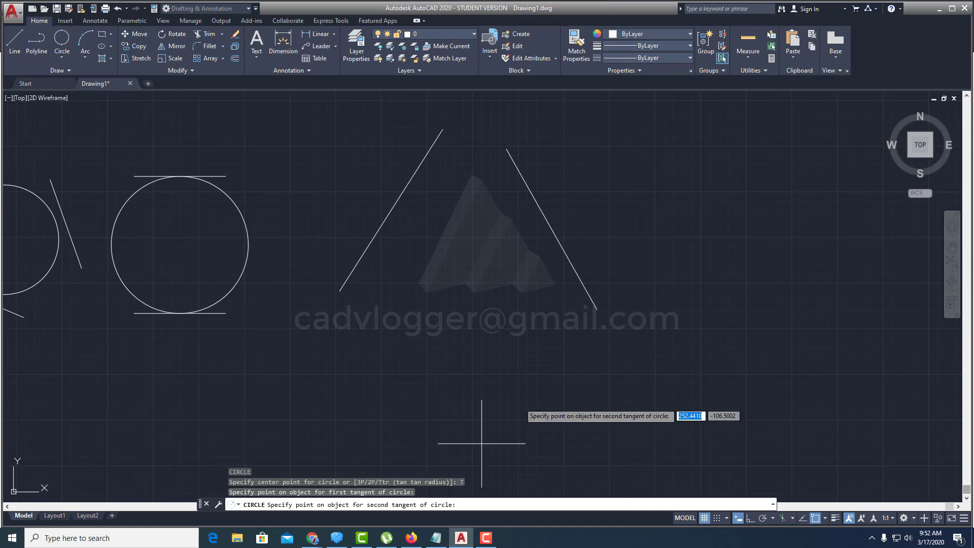
click(548, 224)
text(2)
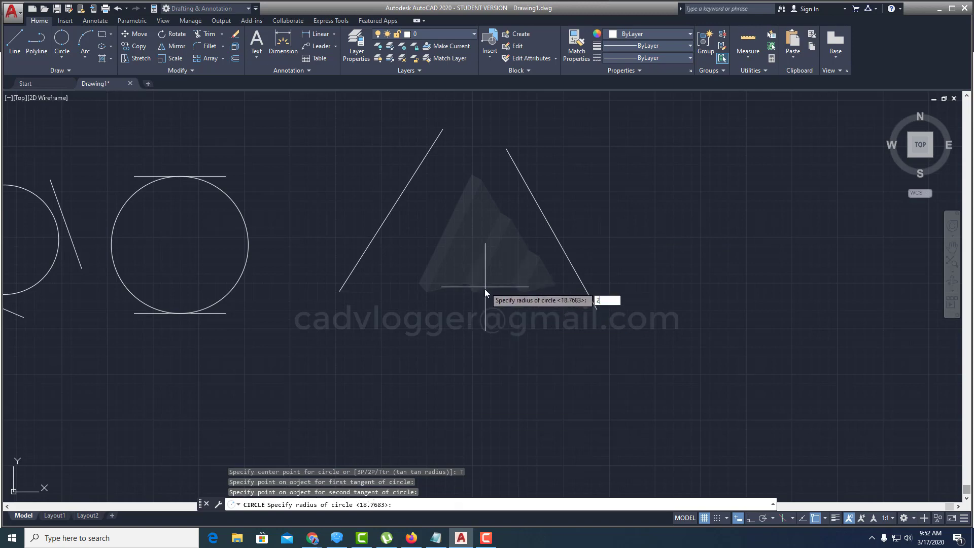
text(0)
key(Return)
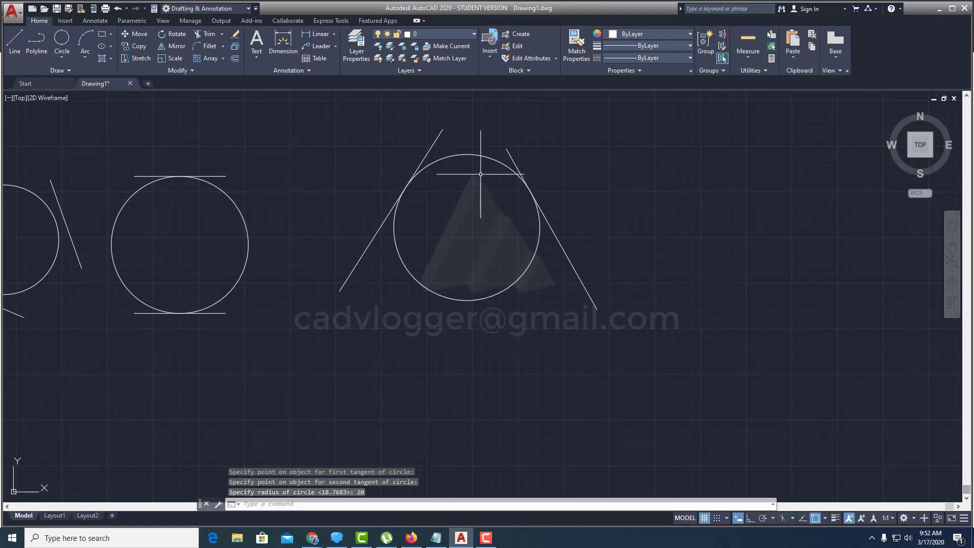
scroll(481, 174, up, 3)
scroll(282, 276, up, 3)
scroll(537, 213, down, 4)
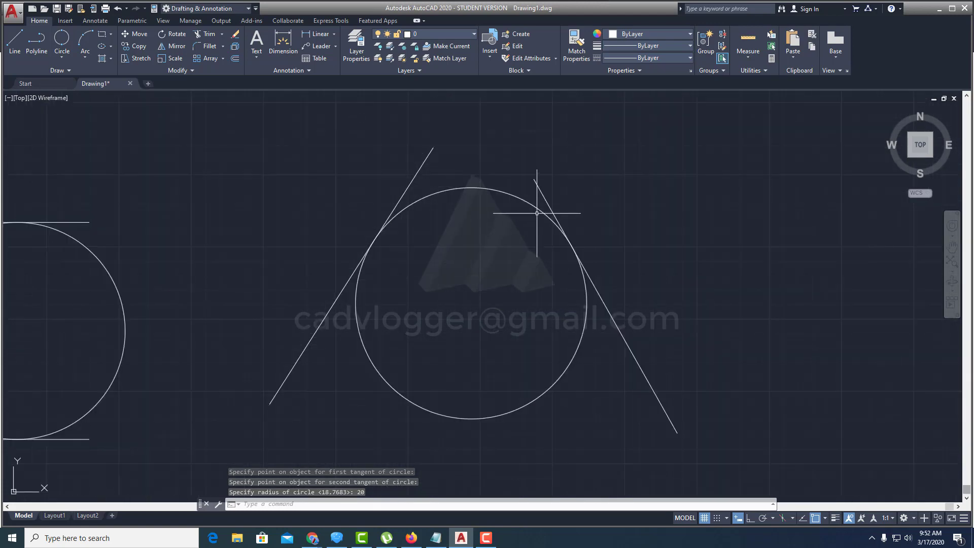
scroll(663, 170, up, 2)
scroll(570, 206, down, 4)
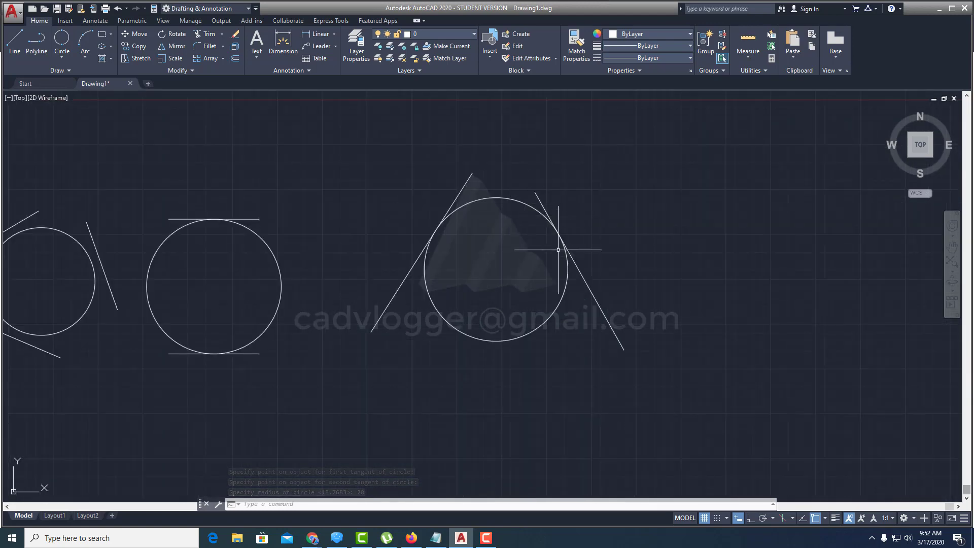
middle_drag(510, 313, 510, 278)
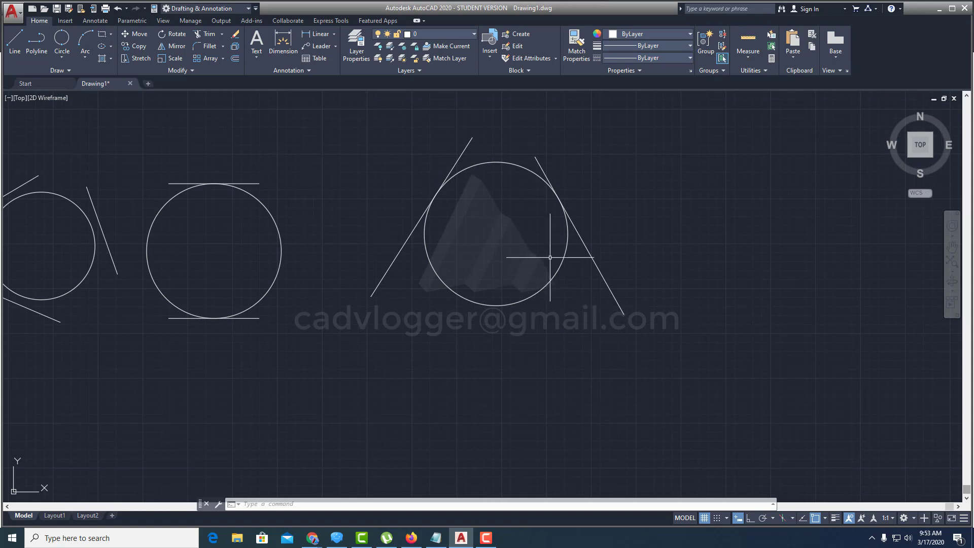
Step: Draw a radius-40 Tan, Tan, Radius circle tangent to both slanted lines
scroll(512, 232, down, 2)
text(c)
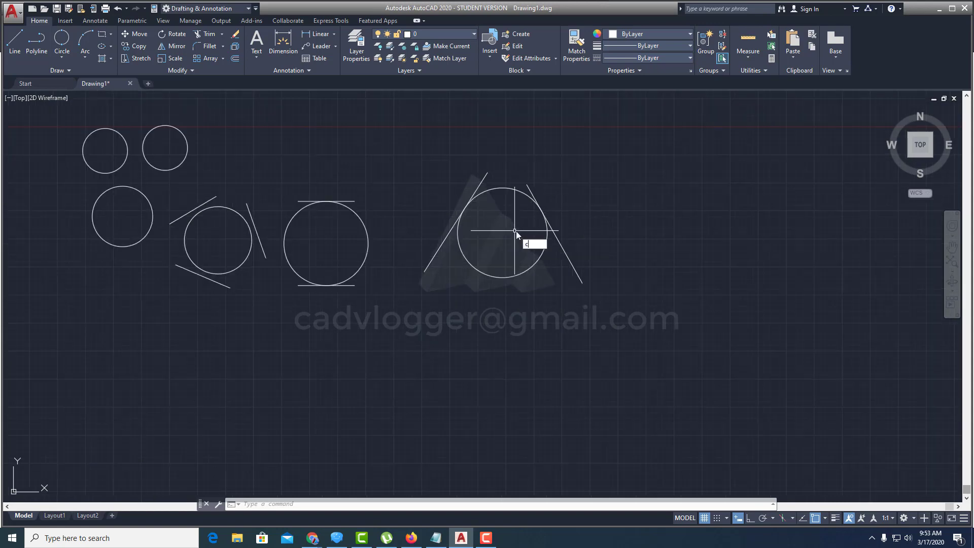
key(Escape)
key(Escape)
key(Escape)
scroll(530, 225, up, 2)
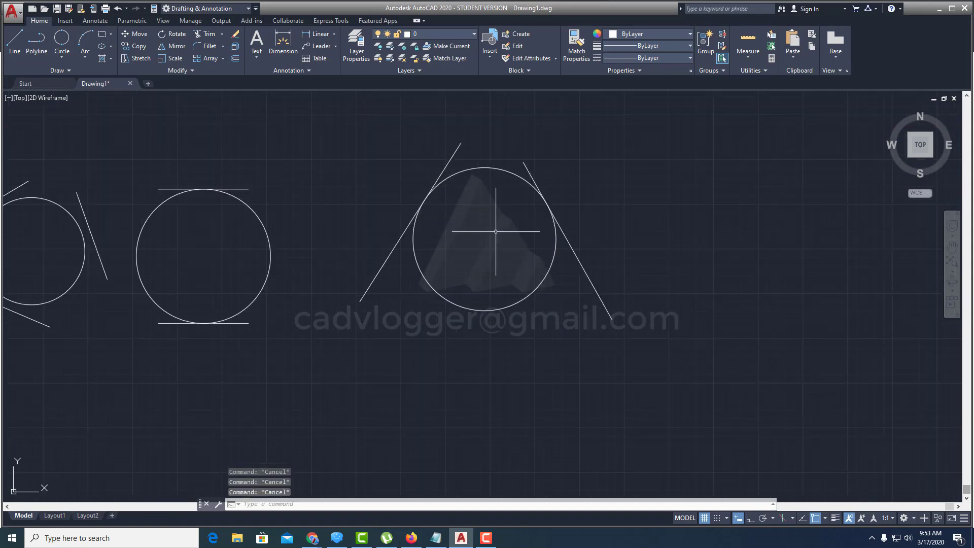
middle_drag(502, 226, 500, 227)
text(C)
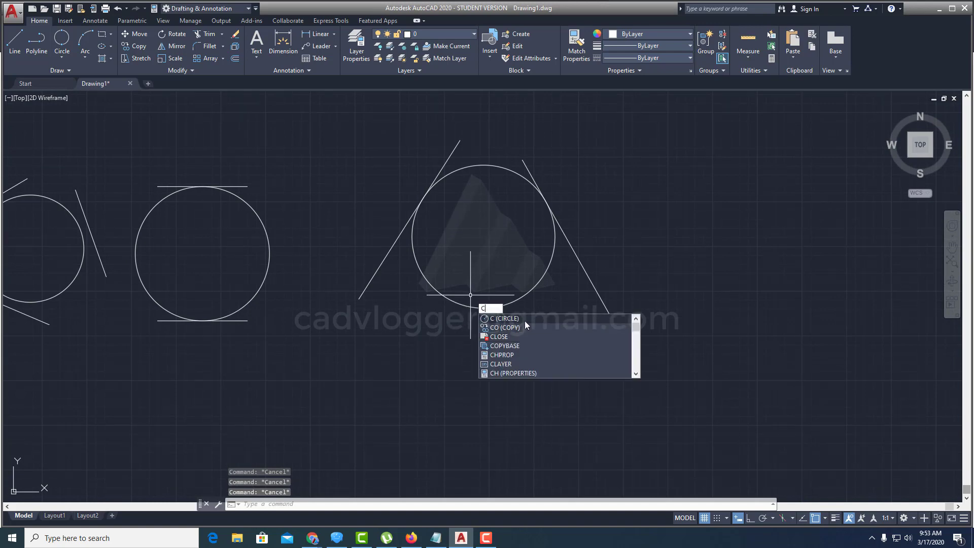
key(Return)
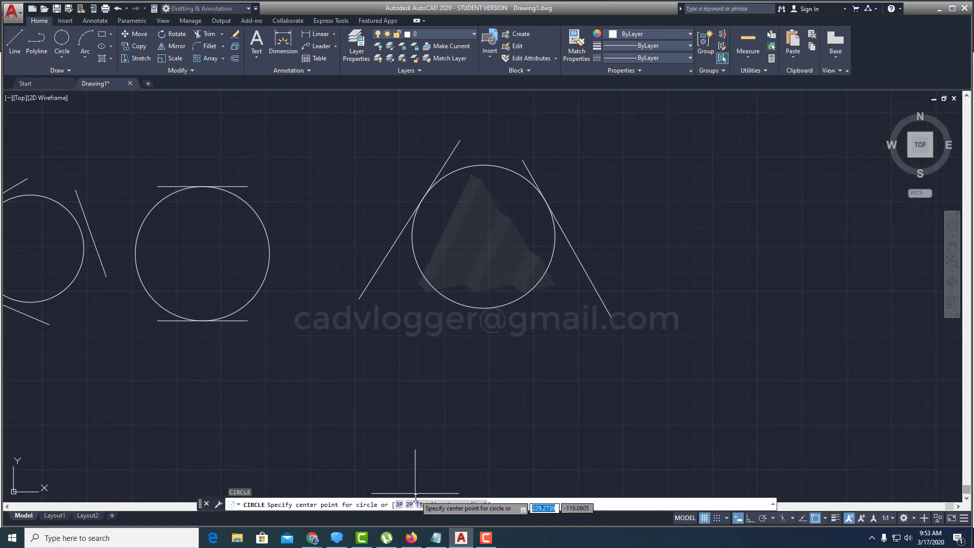
click(421, 505)
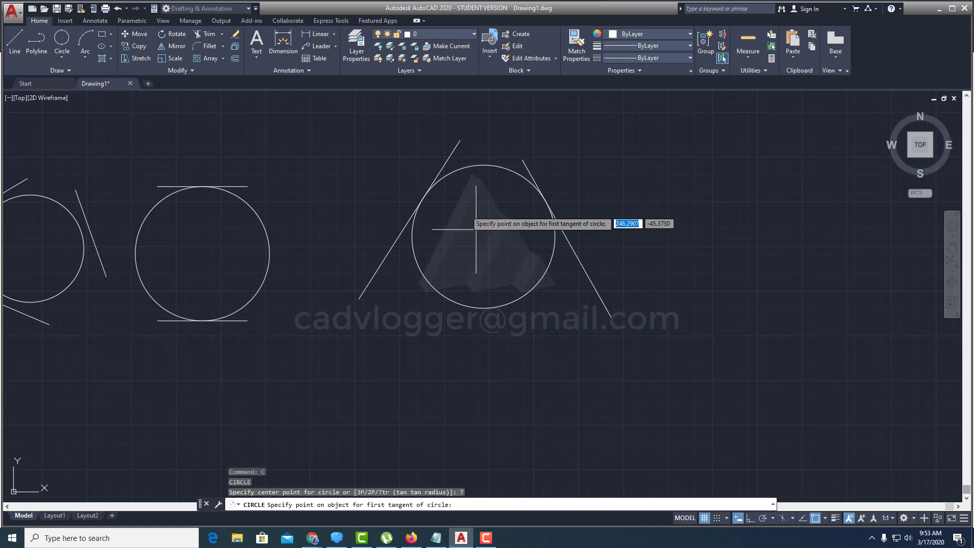
click(447, 161)
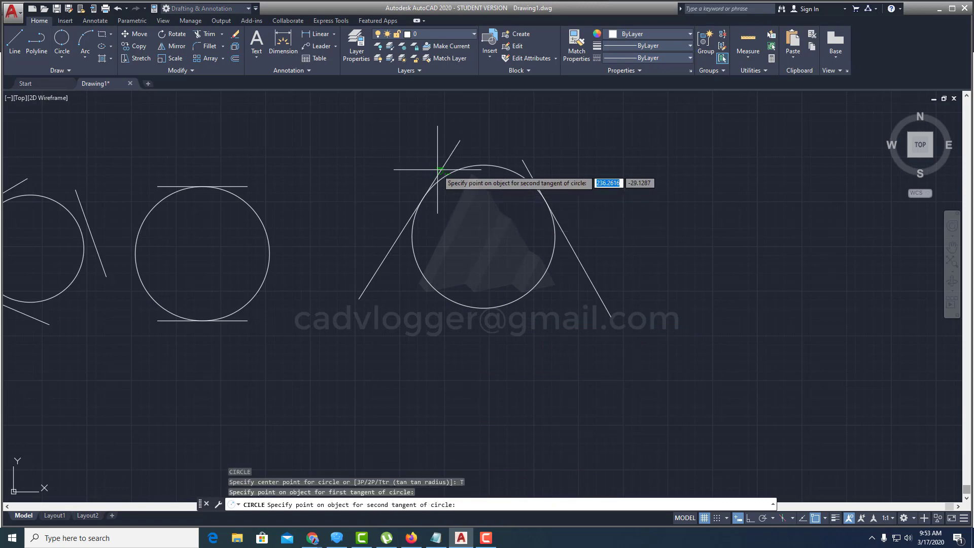
click(567, 238)
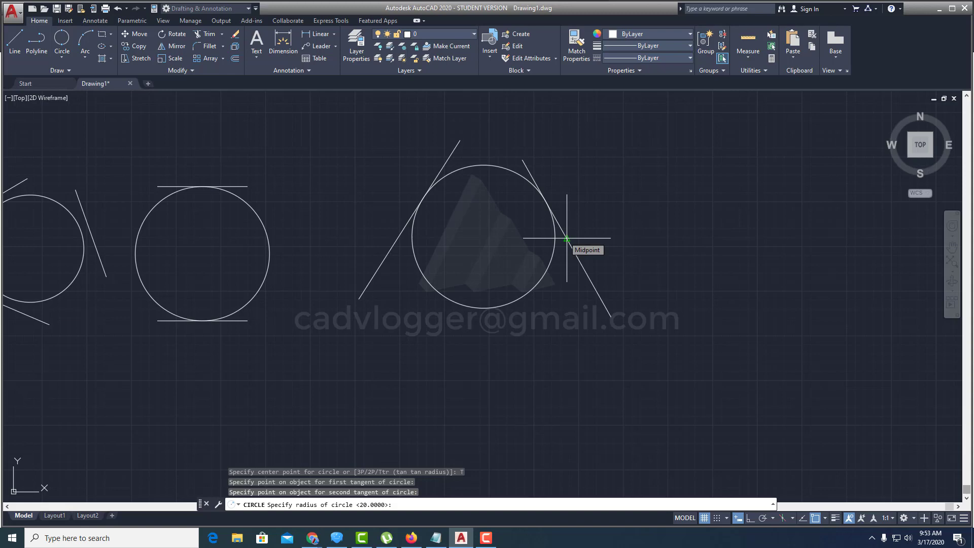
text(40)
key(Return)
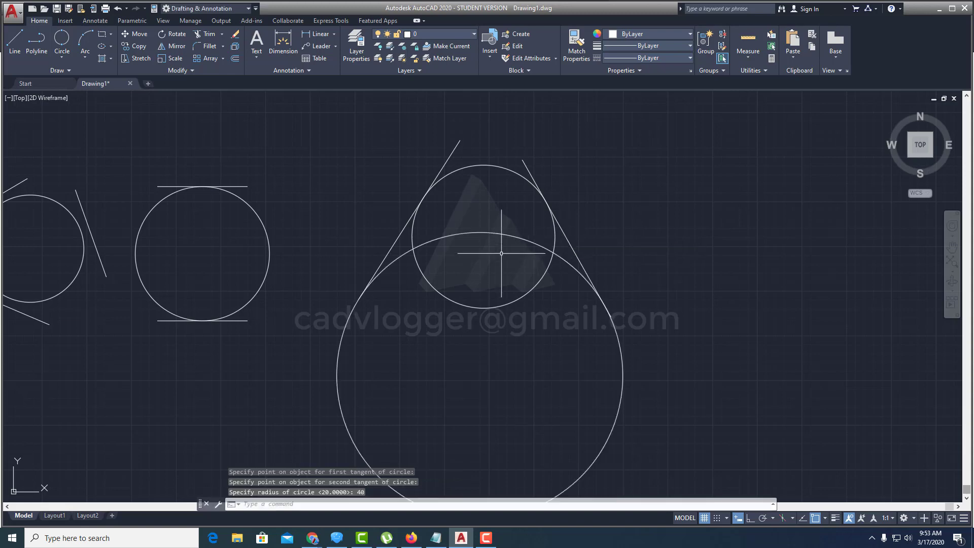
Step: Zoom and pan around the peak to check the radius-40 circle's tangency
scroll(555, 299, up, 2)
scroll(558, 289, up, 2)
scroll(587, 256, up, 2)
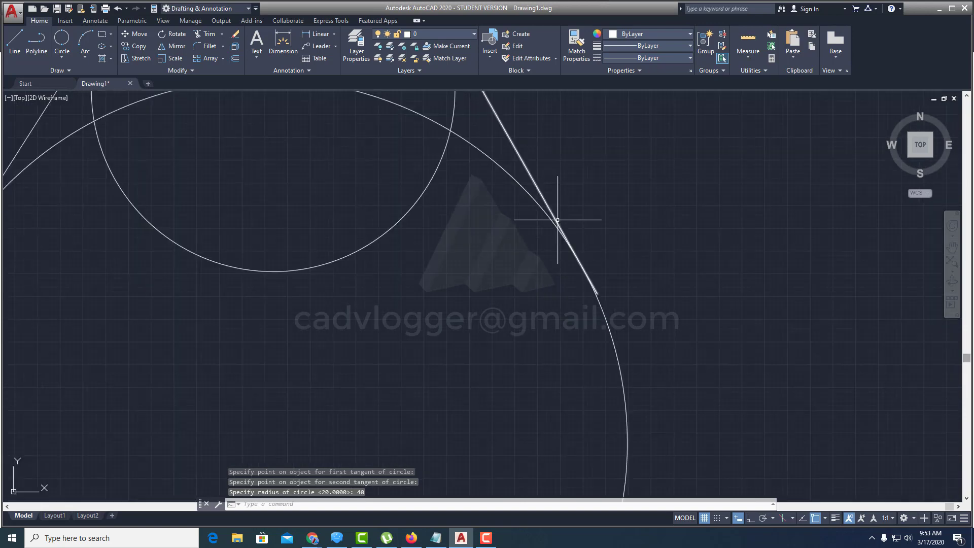
scroll(570, 217, up, 1)
scroll(570, 217, down, 2)
scroll(457, 253, down, 3)
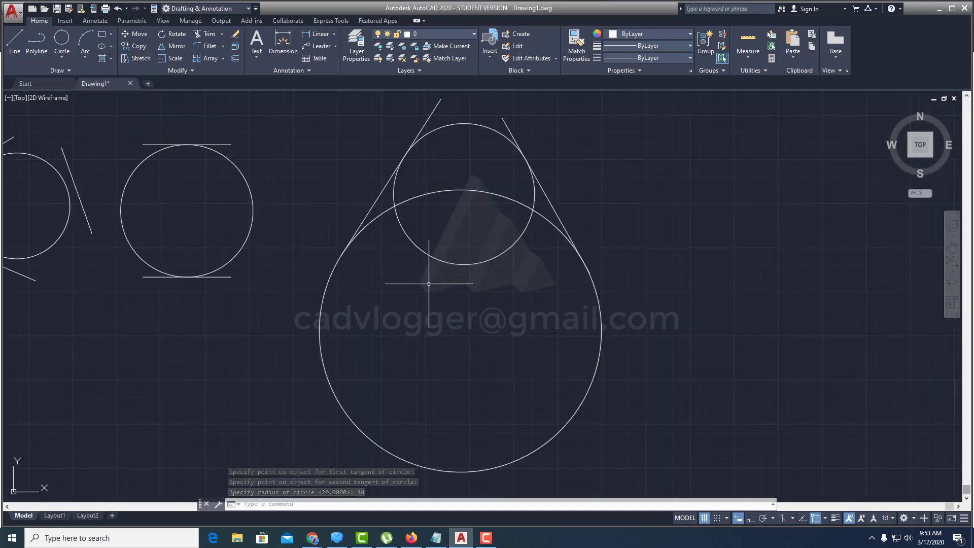
scroll(386, 259, up, 3)
scroll(355, 237, up, 1)
scroll(381, 191, down, 3)
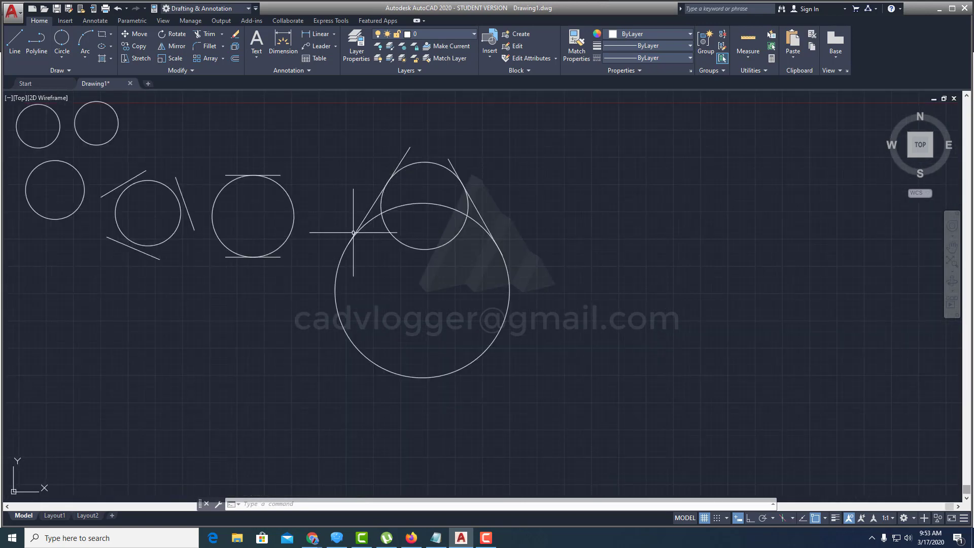
scroll(356, 213, up, 5)
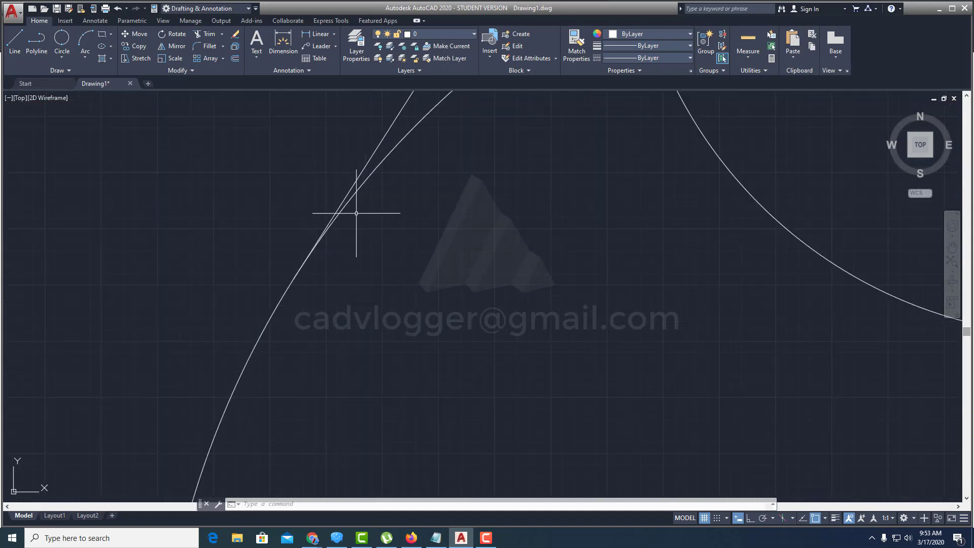
scroll(326, 239, up, 2)
scroll(315, 276, down, 5)
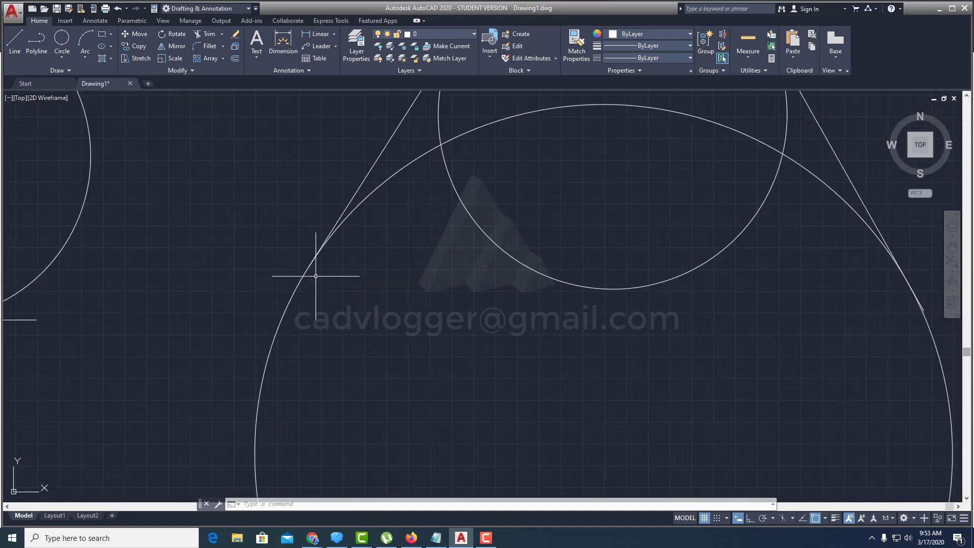
scroll(399, 220, down, 2)
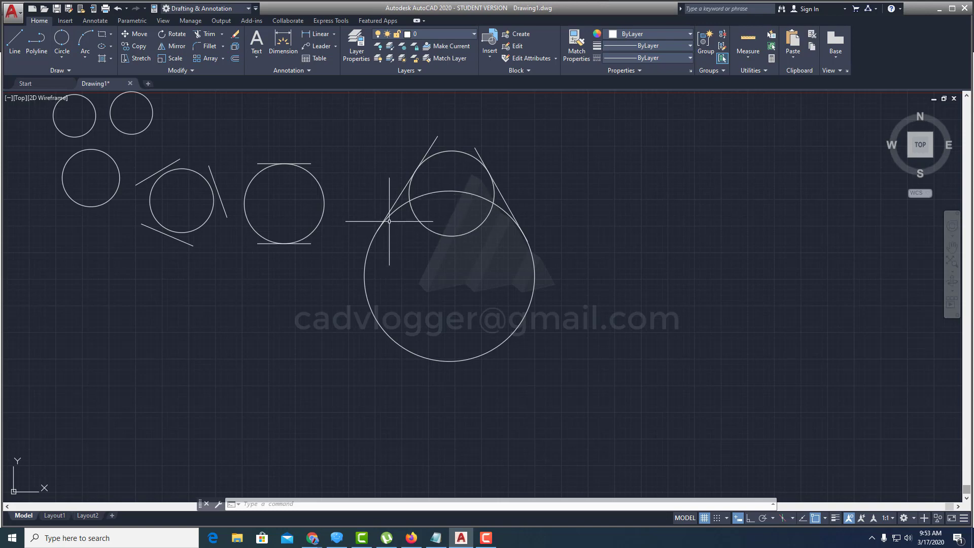
scroll(425, 152, up, 3)
scroll(326, 294, up, 1)
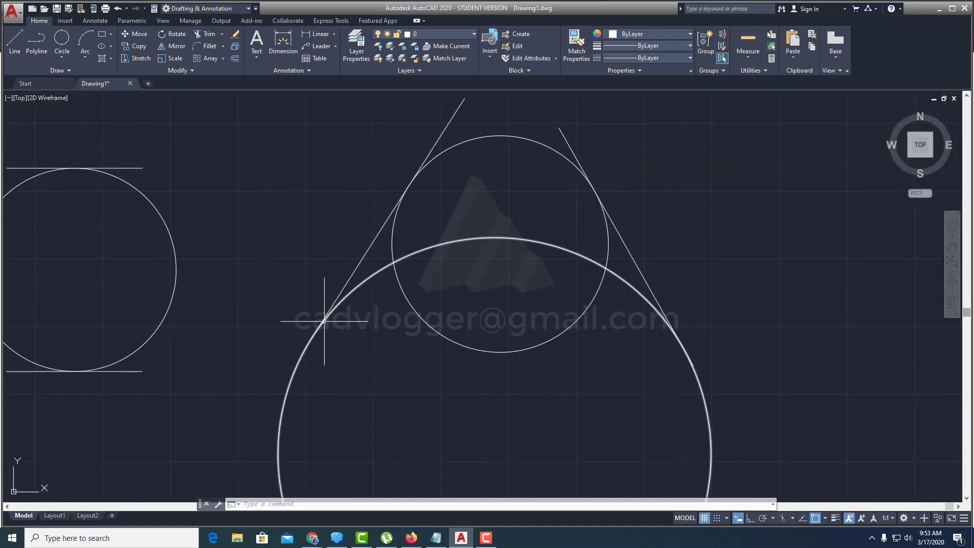
scroll(358, 272, down, 1)
scroll(352, 279, down, 5)
scroll(351, 279, up, 1)
scroll(355, 272, up, 3)
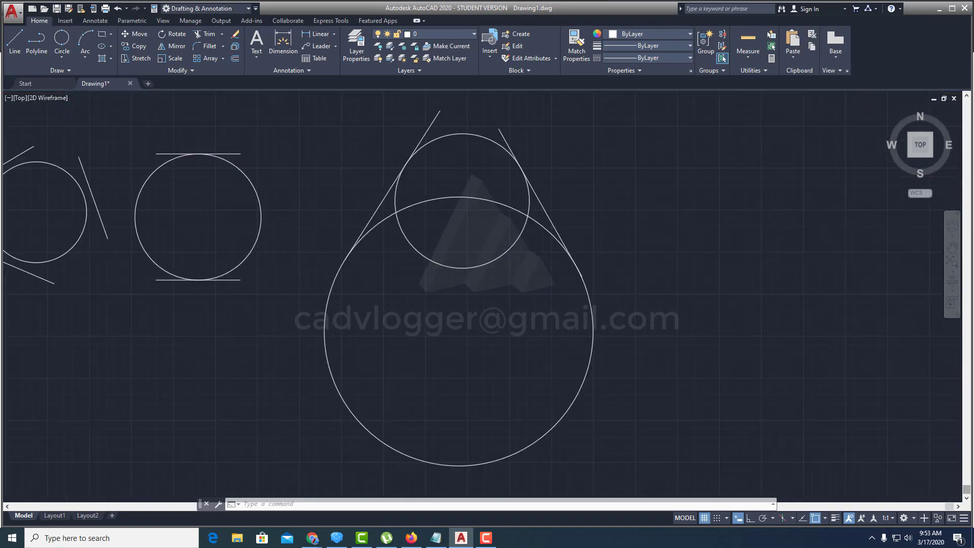
scroll(358, 262, up, 2)
scroll(349, 263, down, 4)
middle_drag(421, 232, 409, 257)
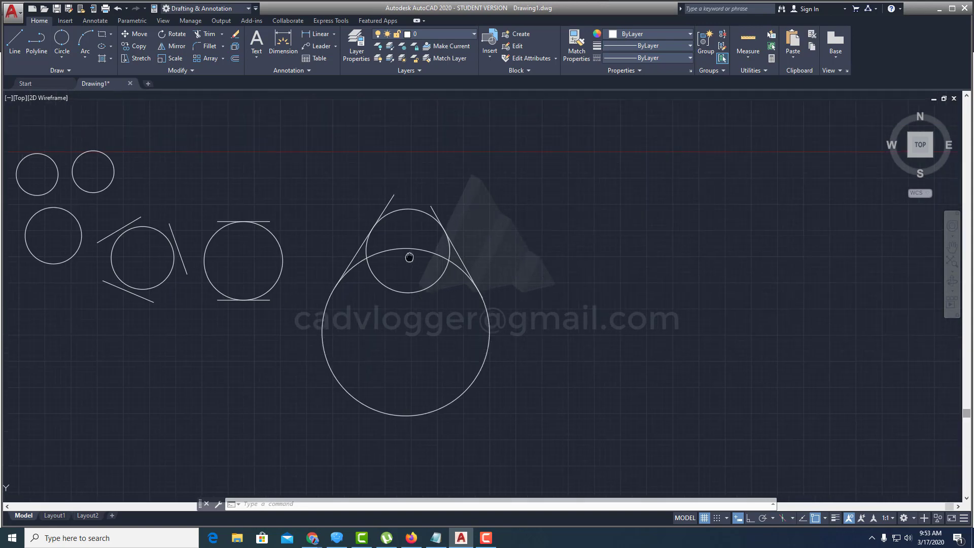
scroll(474, 289, up, 4)
scroll(504, 265, down, 4)
middle_drag(447, 312, 458, 277)
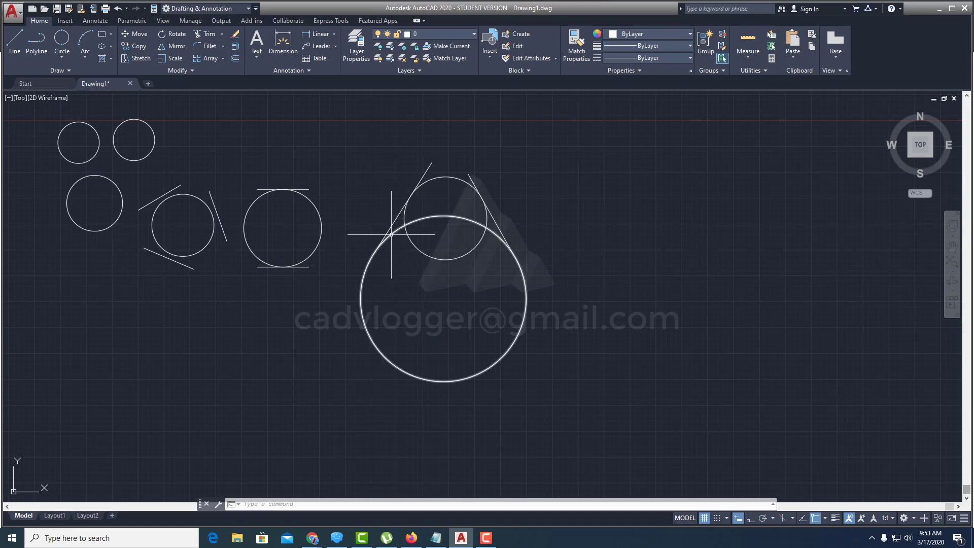
scroll(421, 197, up, 2)
text(c)
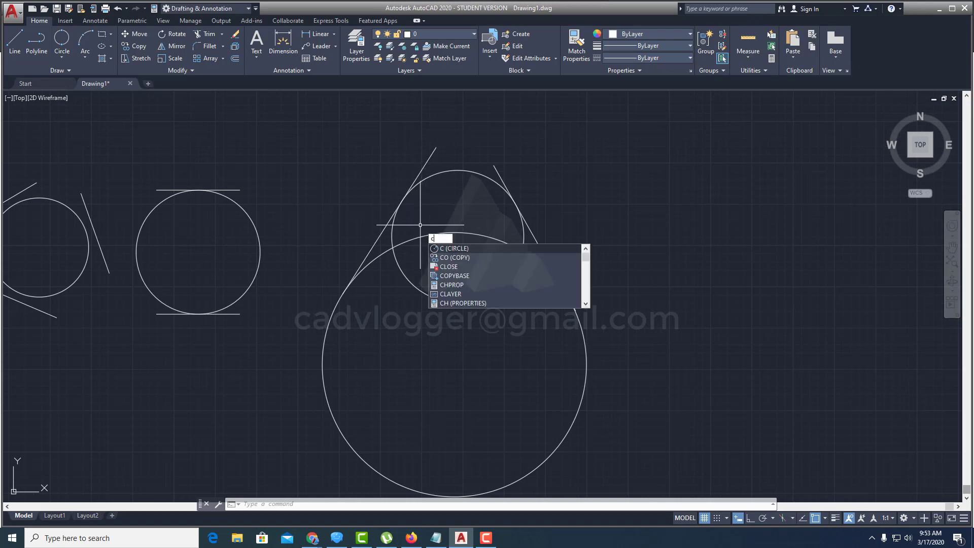
Step: Add a radius-10 Tan, Tan, Radius circle tangent to both slanted lines at the peak
key(Return)
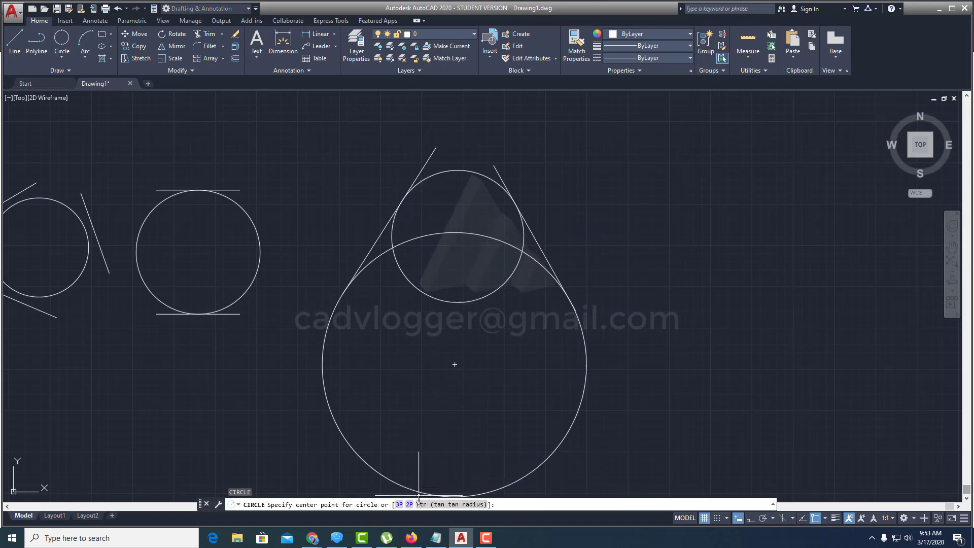
click(421, 506)
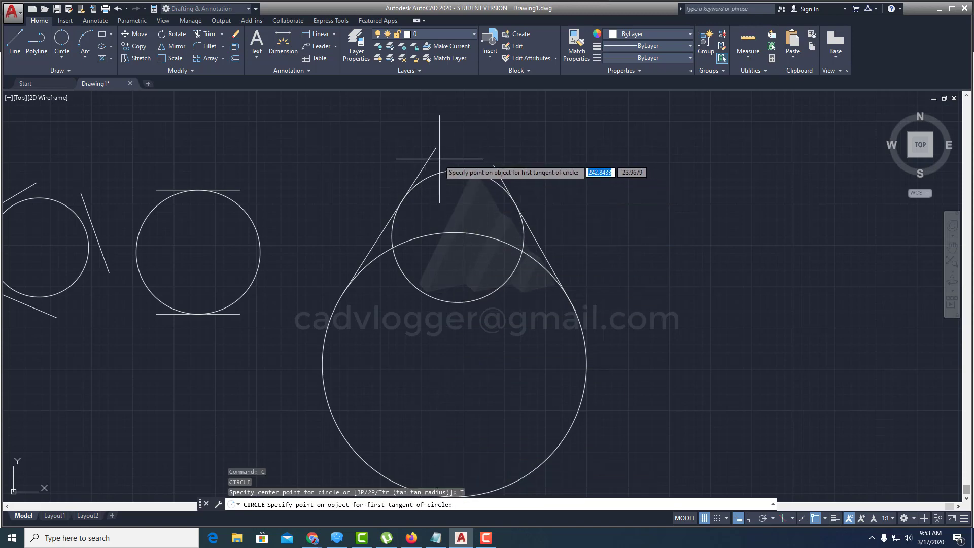
click(425, 166)
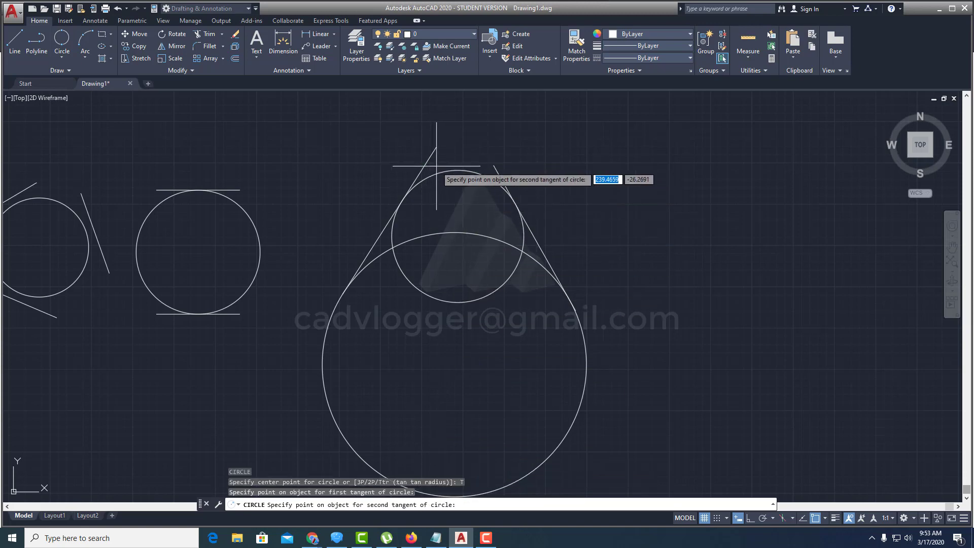
click(533, 235)
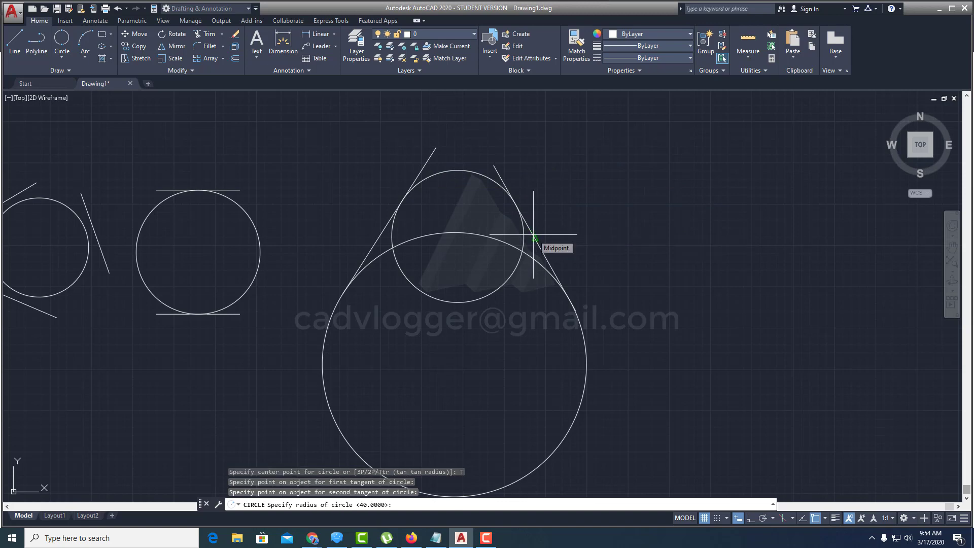
text(10)
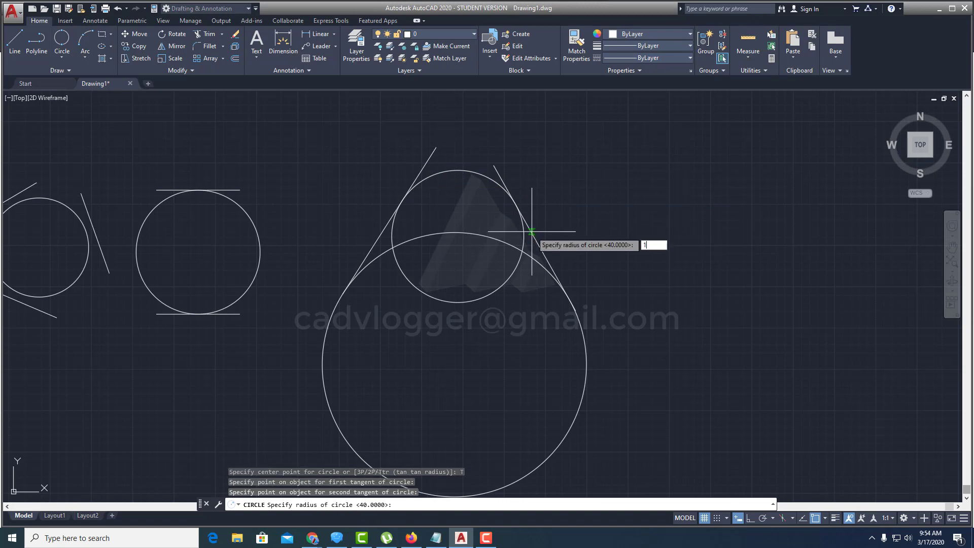
key(Return)
scroll(466, 149, up, 4)
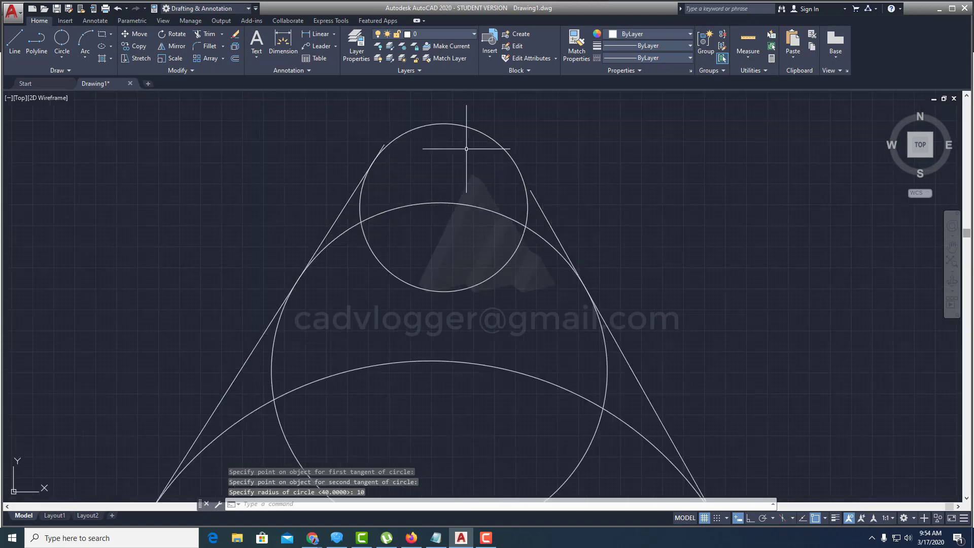
Step: Extend the right slanted line up to the small radius-10 circle
text(ex)
key(Return)
click(518, 152)
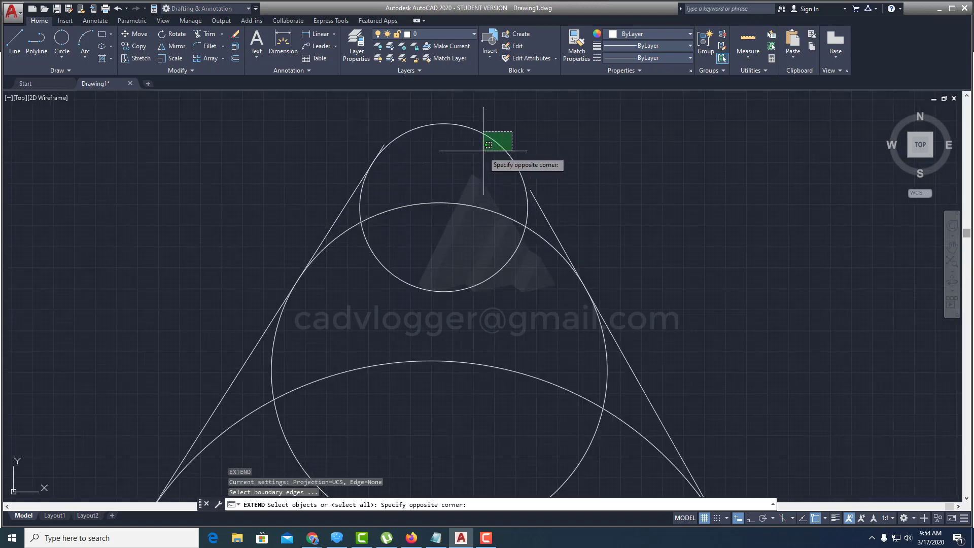
click(483, 130)
key(Return)
click(533, 200)
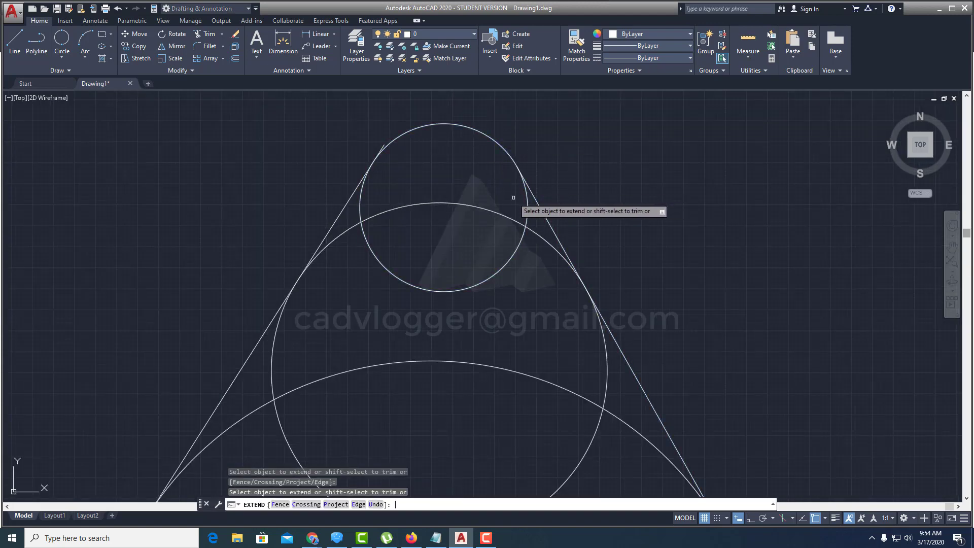
Step: Pan and zoom to frame all the circles in view
scroll(392, 152, up, 4)
scroll(363, 183, down, 5)
middle_drag(456, 249, 432, 205)
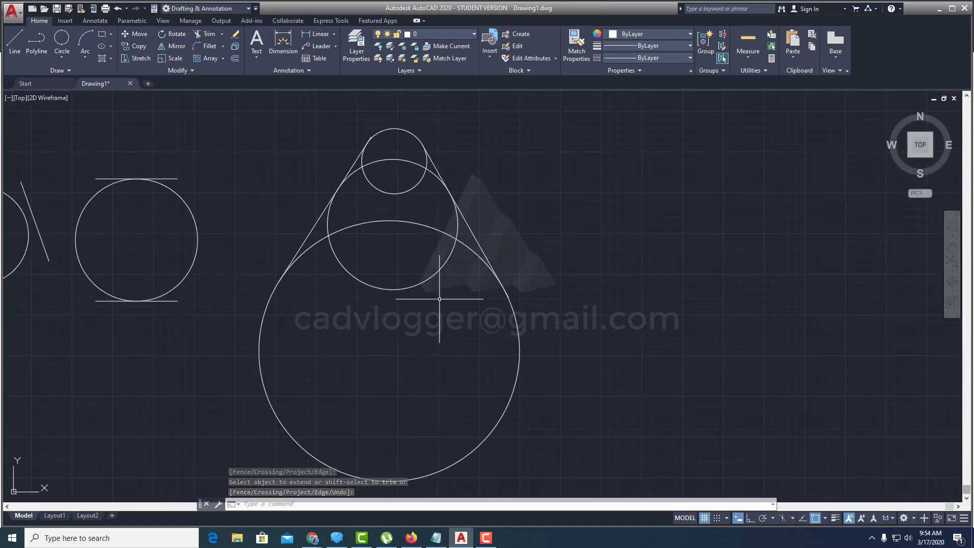
middle_drag(448, 267, 477, 226)
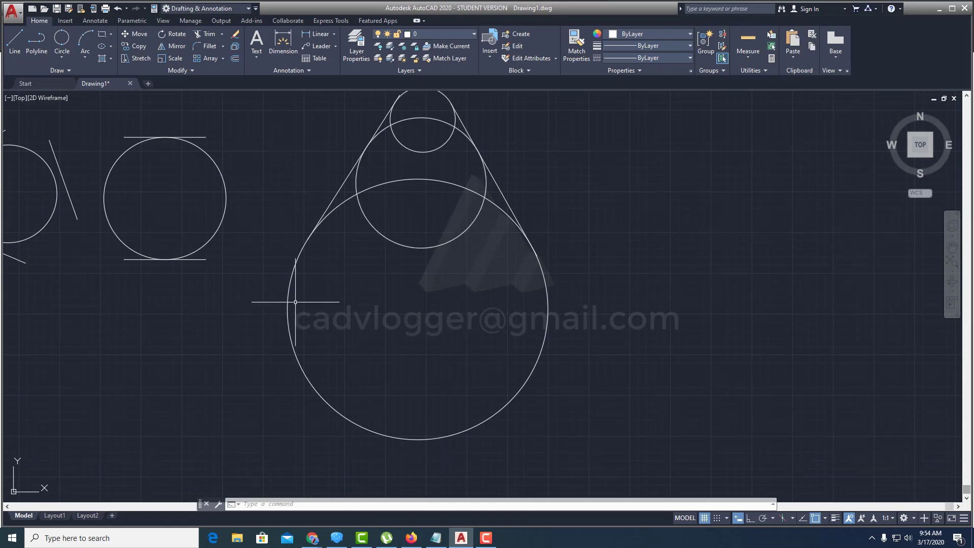
scroll(465, 250, down, 2)
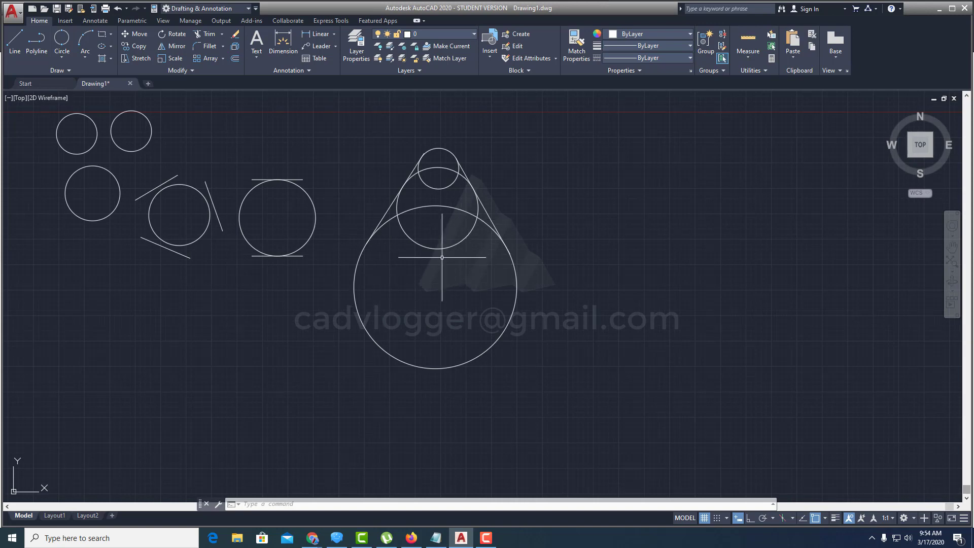
scroll(442, 258, down, 2)
scroll(453, 253, up, 2)
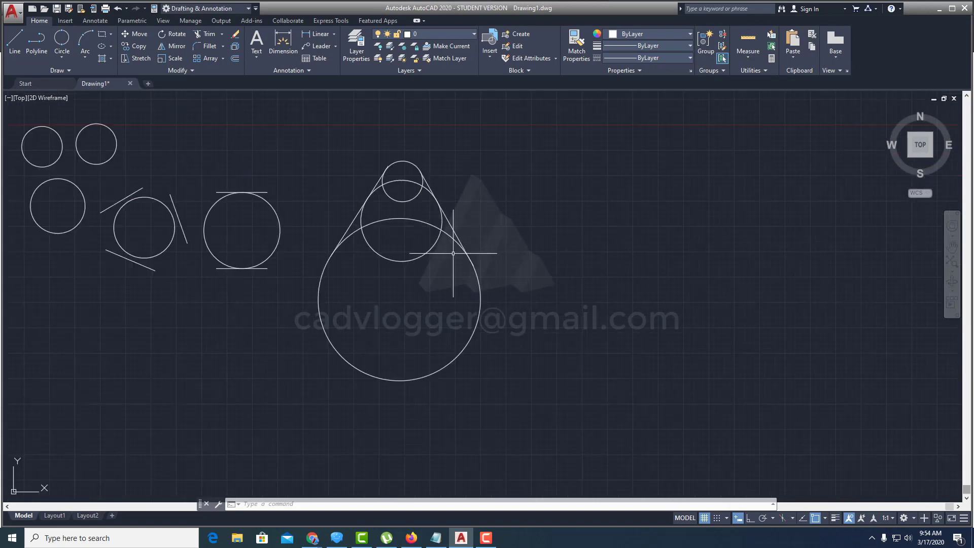
middle_drag(447, 257, 421, 258)
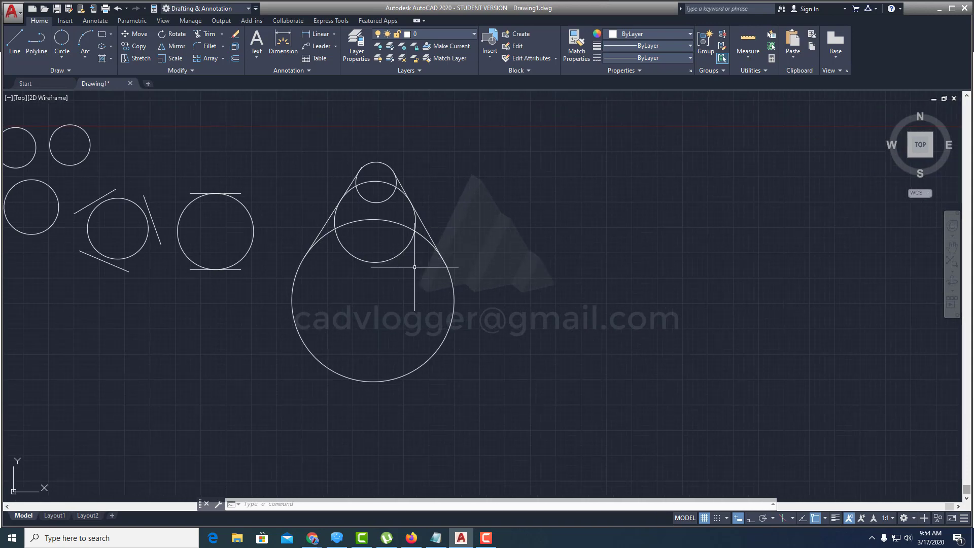
middle_drag(415, 267, 384, 262)
Step: Draw two separate lines slanting toward each other right of the circles
key(Escape)
key(Escape)
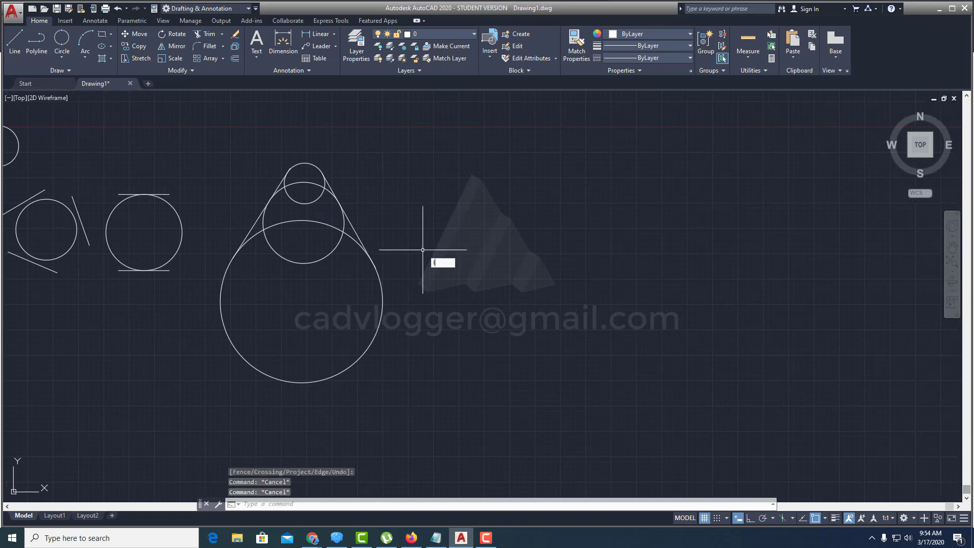
text(l)
key(Return)
click(428, 270)
click(522, 163)
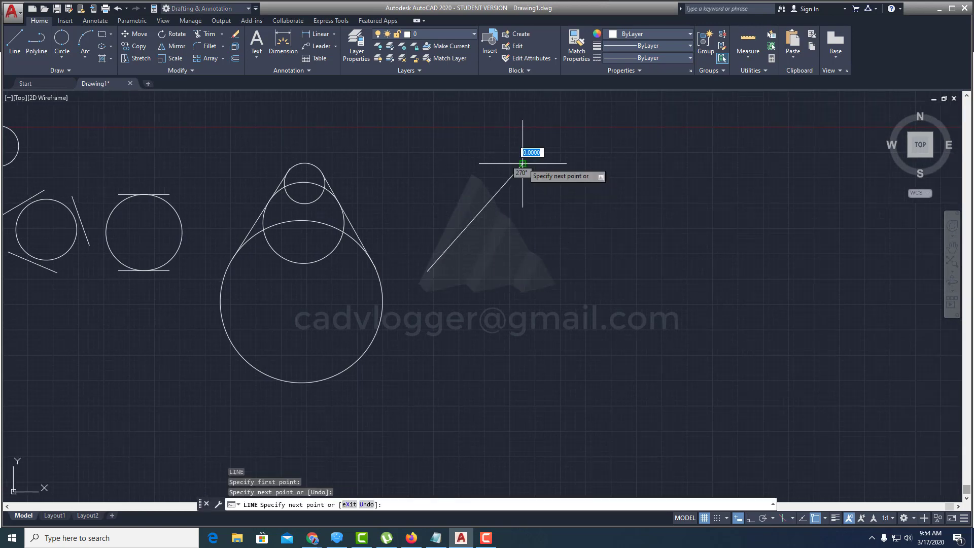
key(Return)
key(Return)
click(566, 164)
click(644, 290)
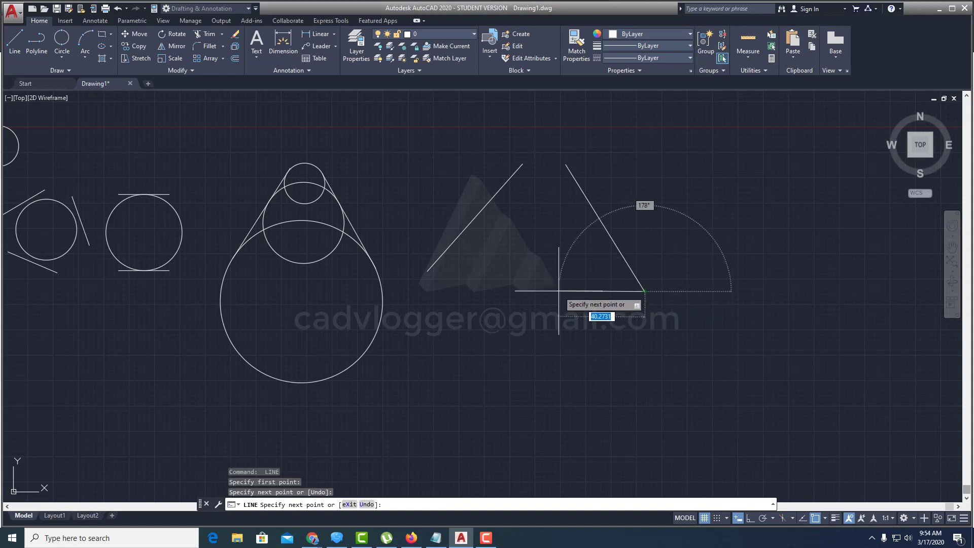
Step: Draw a third, lower line beneath the two slanted lines
key(Return)
middle_drag(444, 319, 446, 261)
key(Return)
click(434, 301)
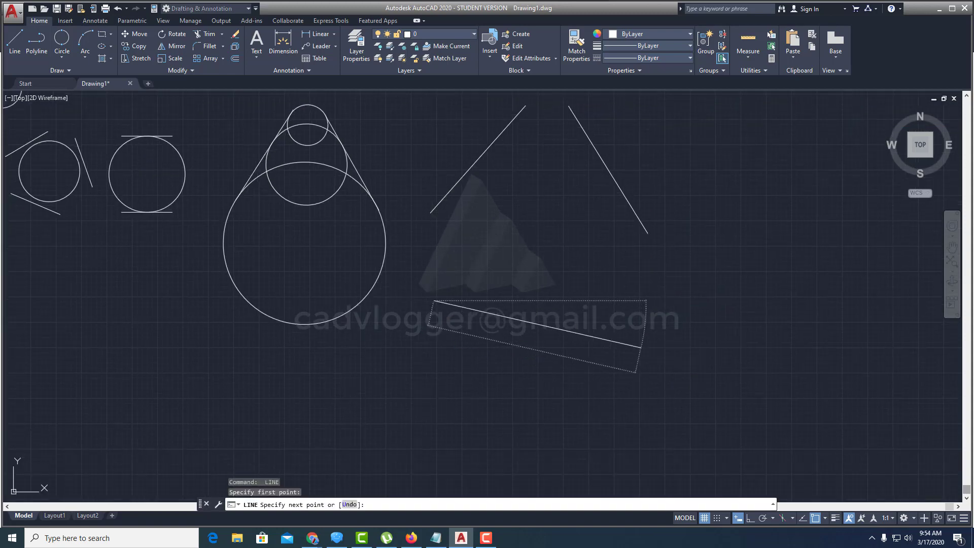
click(641, 347)
key(Return)
scroll(533, 330, down, 3)
middle_drag(508, 319, 588, 330)
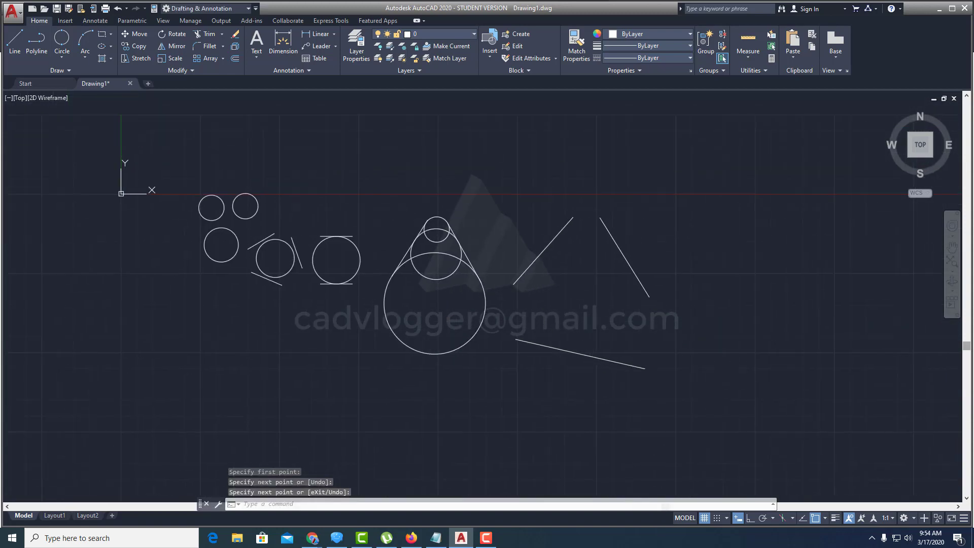
scroll(482, 284, up, 2)
scroll(507, 284, up, 1)
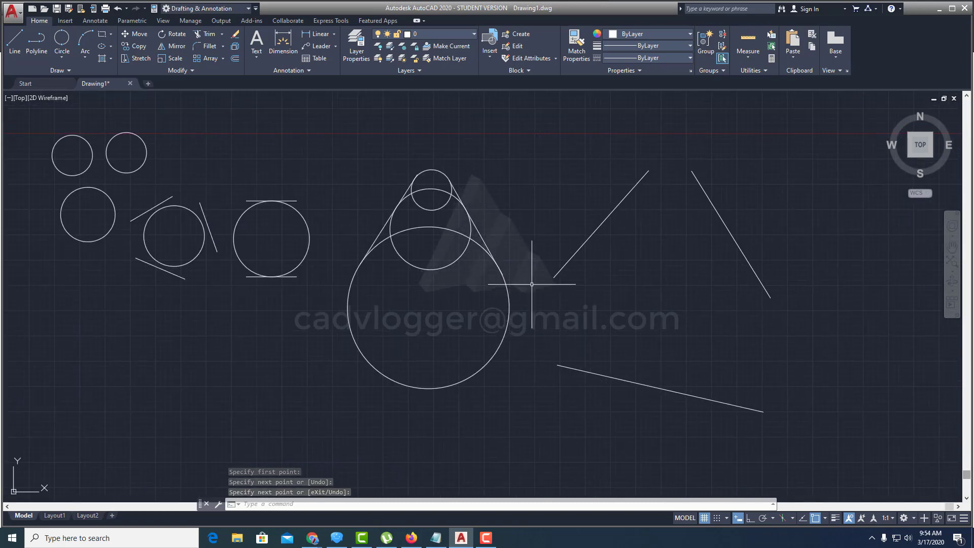
scroll(523, 288, down, 2)
middle_drag(524, 289, 507, 287)
Step: Cancel the stray Circle commands, leaving the drawing unchanged
text(c)
key(Return)
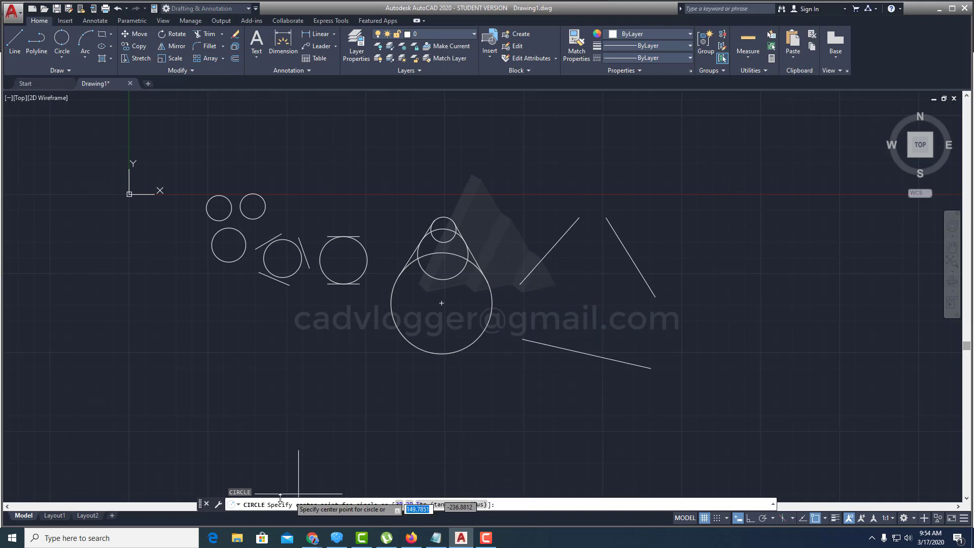
key(Escape)
key(Escape)
key(Escape)
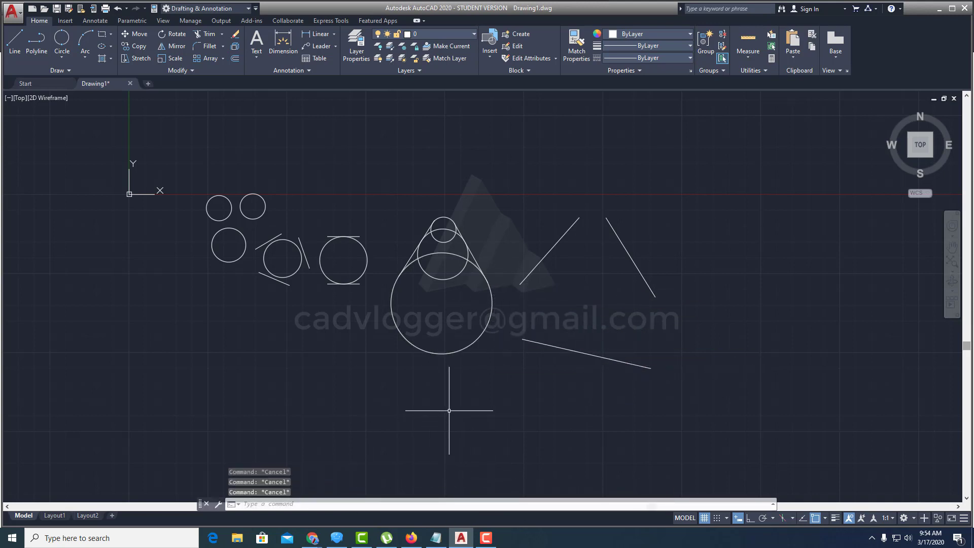
text(c)
key(Return)
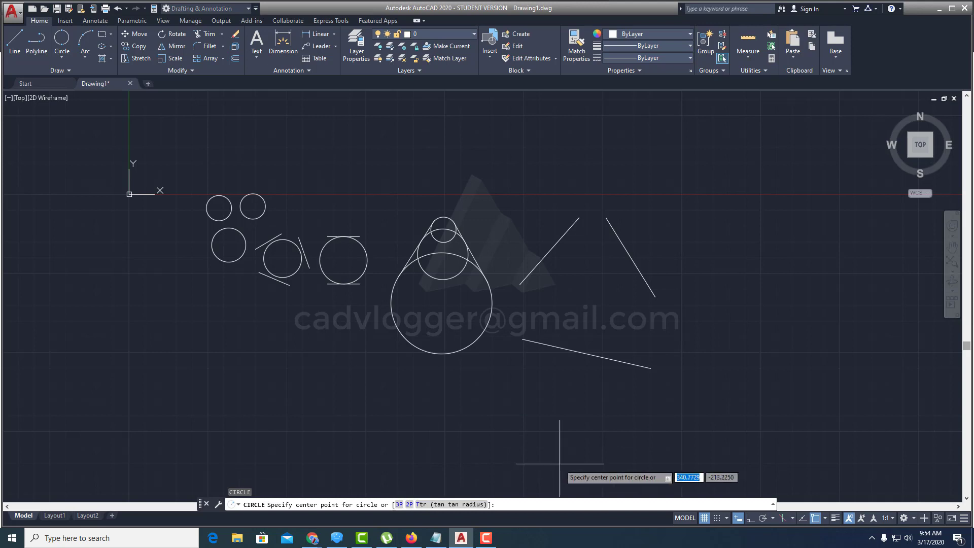
key(Escape)
key(Escape)
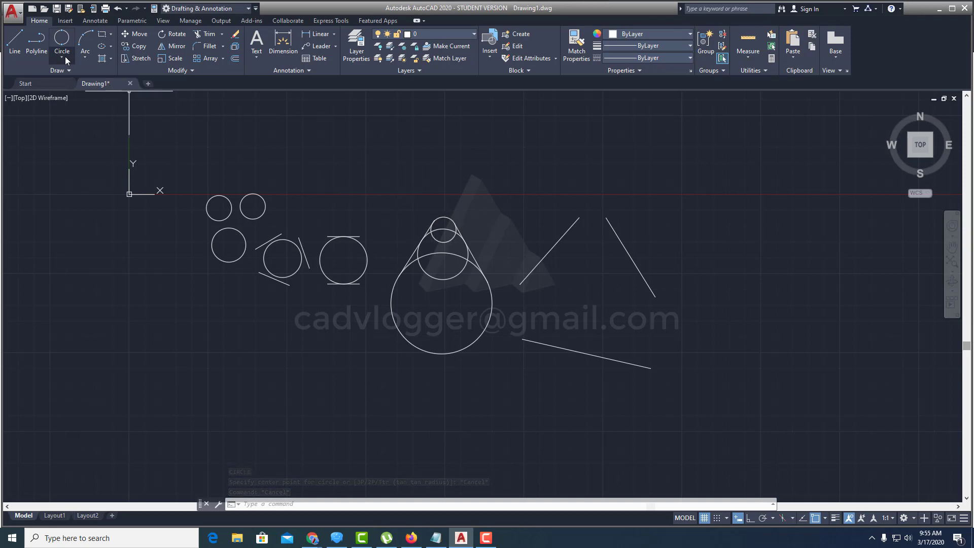
Step: Open the Draw panel's Circle methods list, abandoning a stray Center, Radius start
click(62, 57)
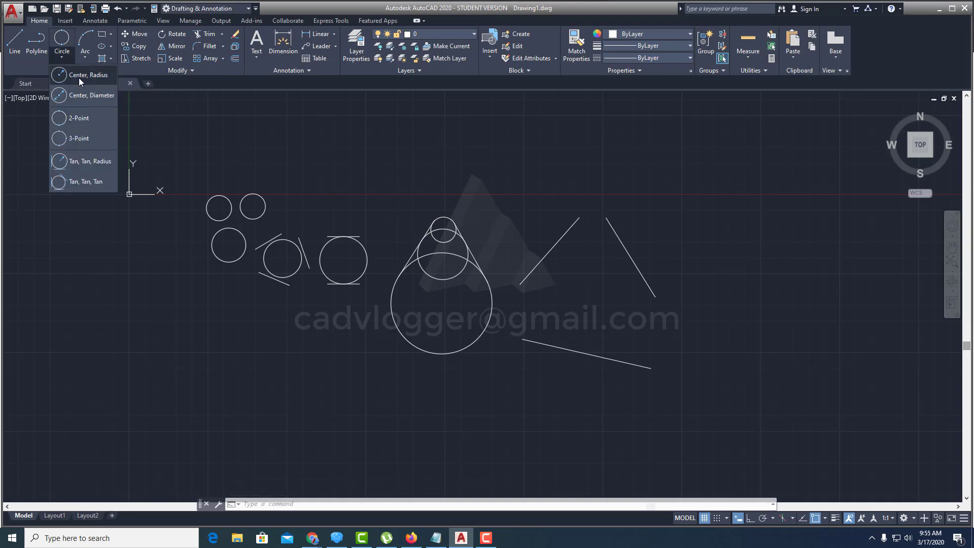
click(79, 78)
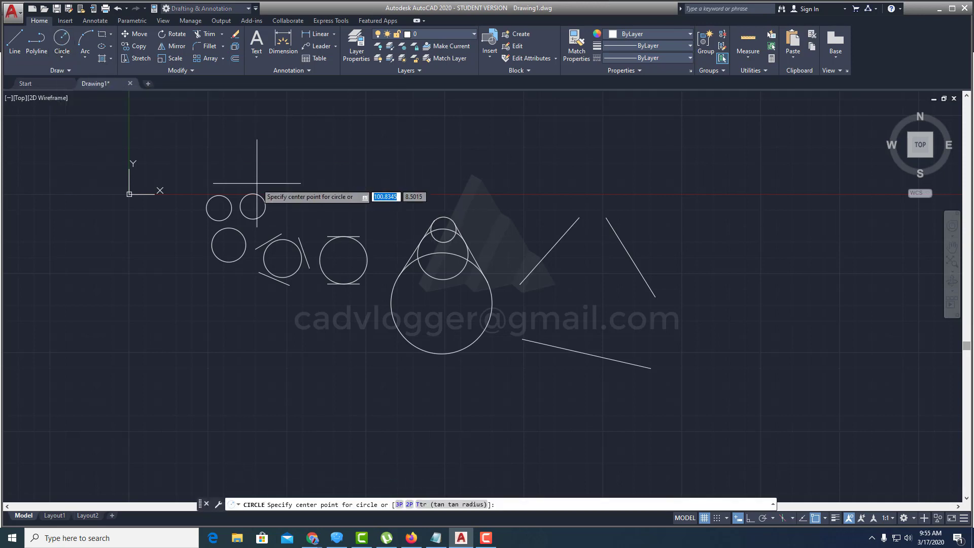
key(Escape)
click(62, 59)
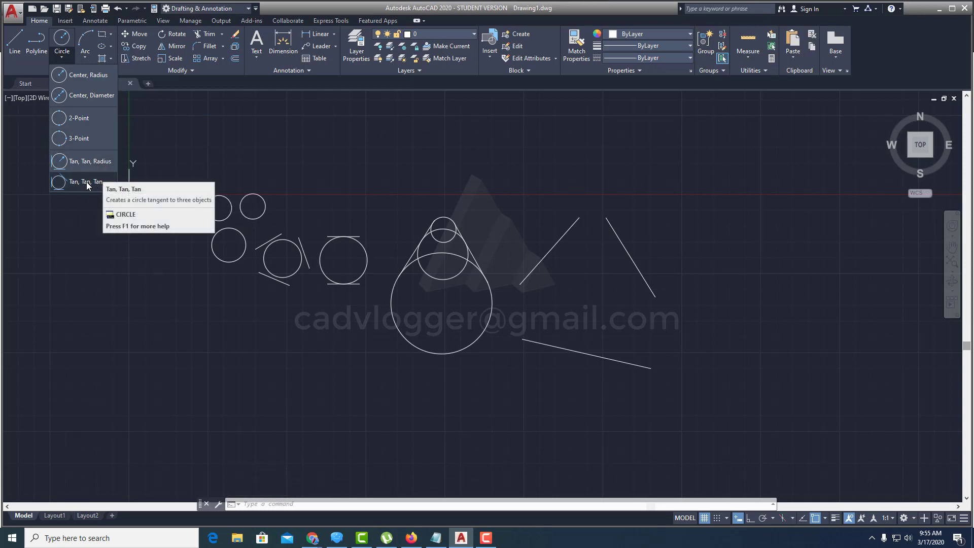
key(Escape)
key(Escape)
key(Escape)
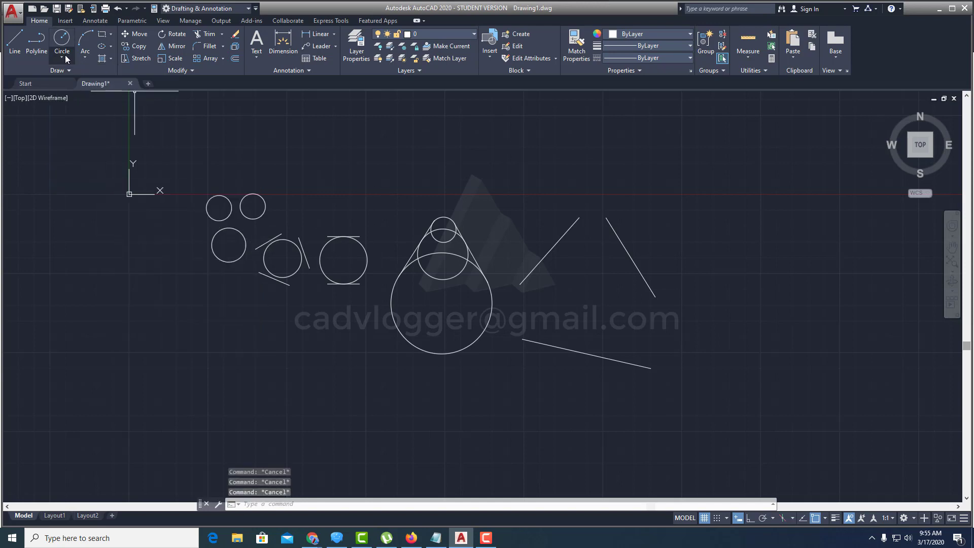
click(59, 58)
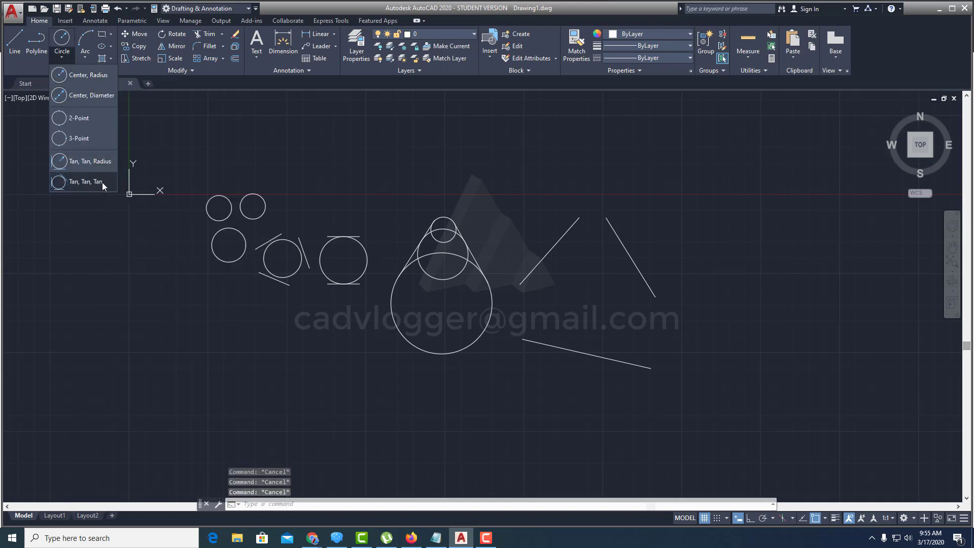
Step: Draw a Tan, Tan, Tan circle touching the left, right and bottom lines
click(81, 183)
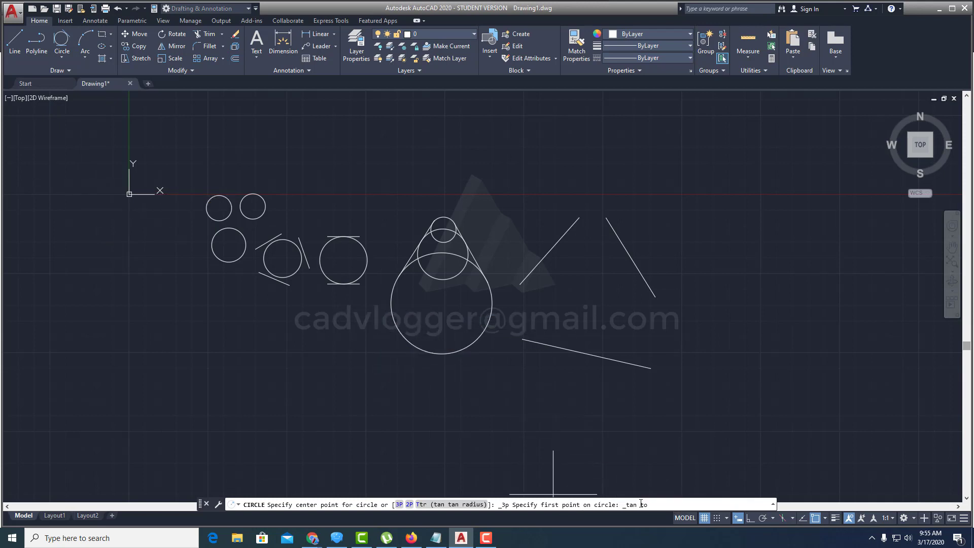
click(556, 253)
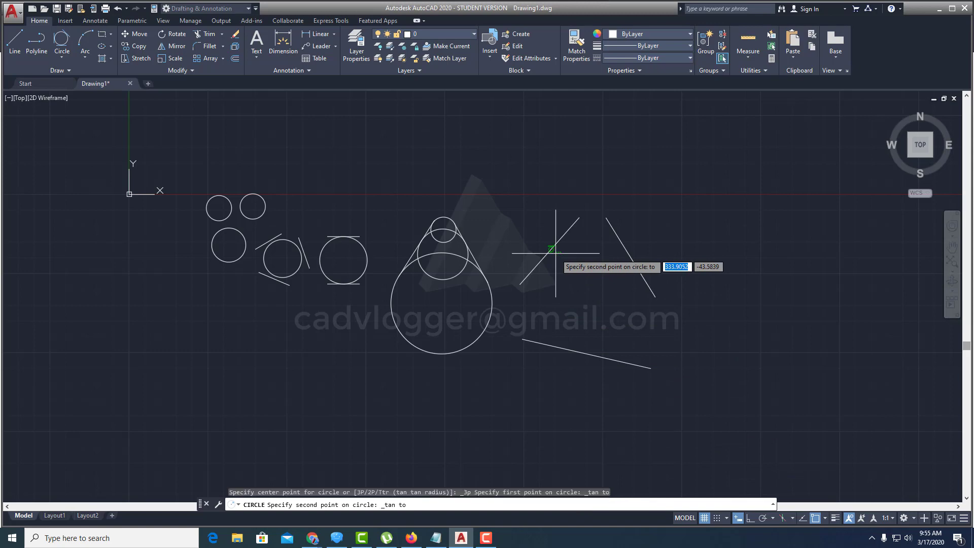
click(632, 263)
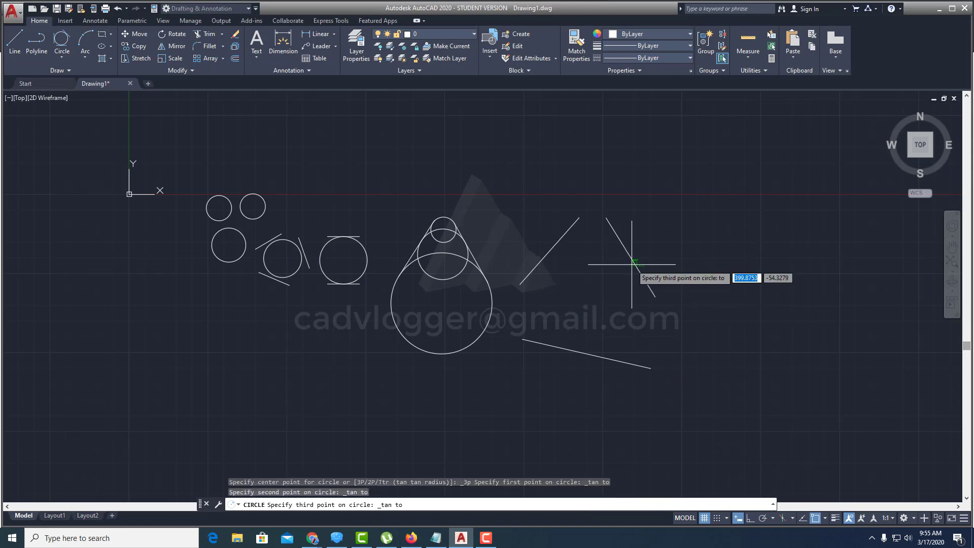
click(591, 355)
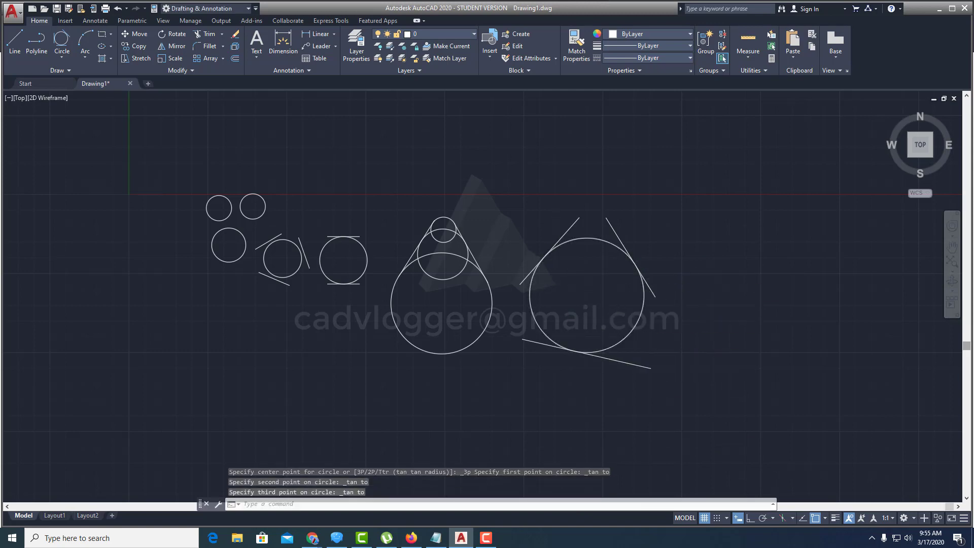
scroll(509, 326, up, 4)
scroll(579, 333, down, 2)
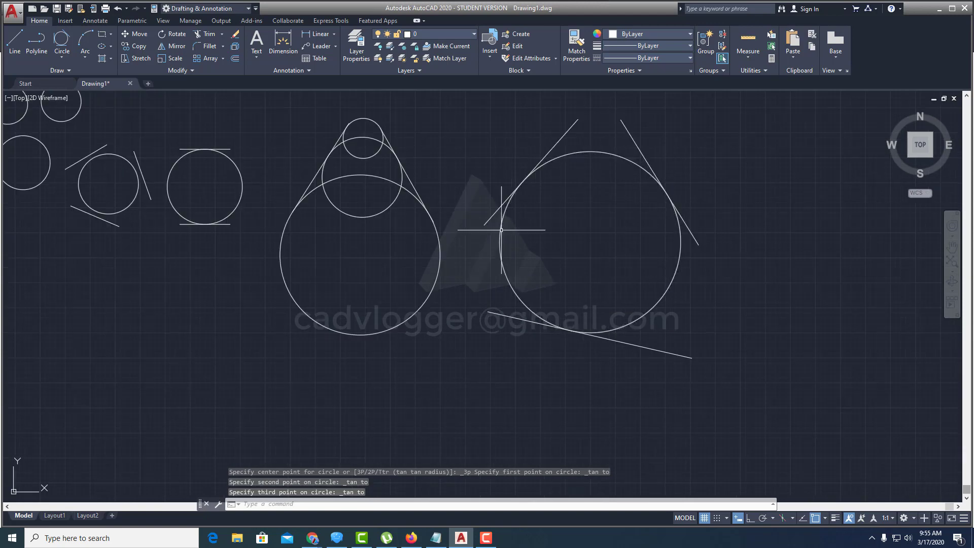
scroll(655, 177, up, 2)
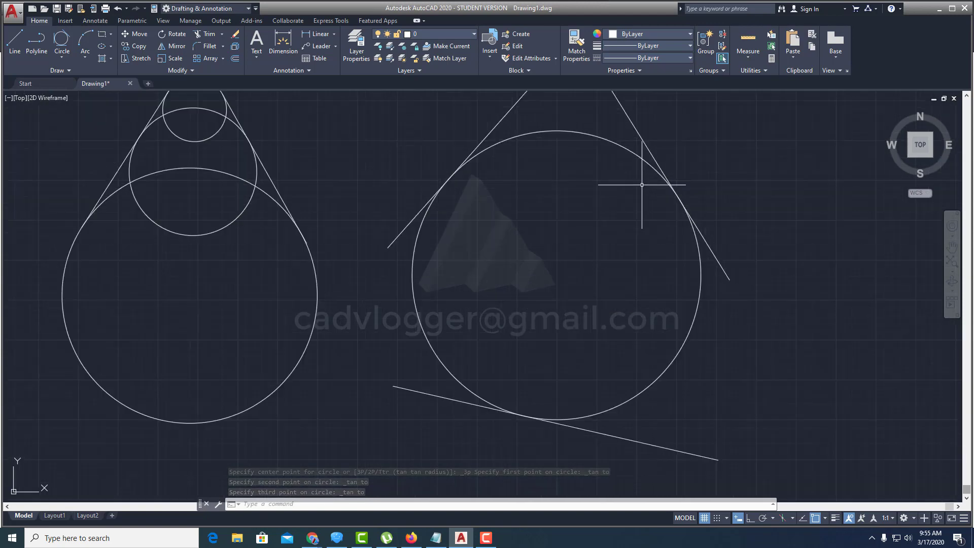
scroll(482, 223, down, 2)
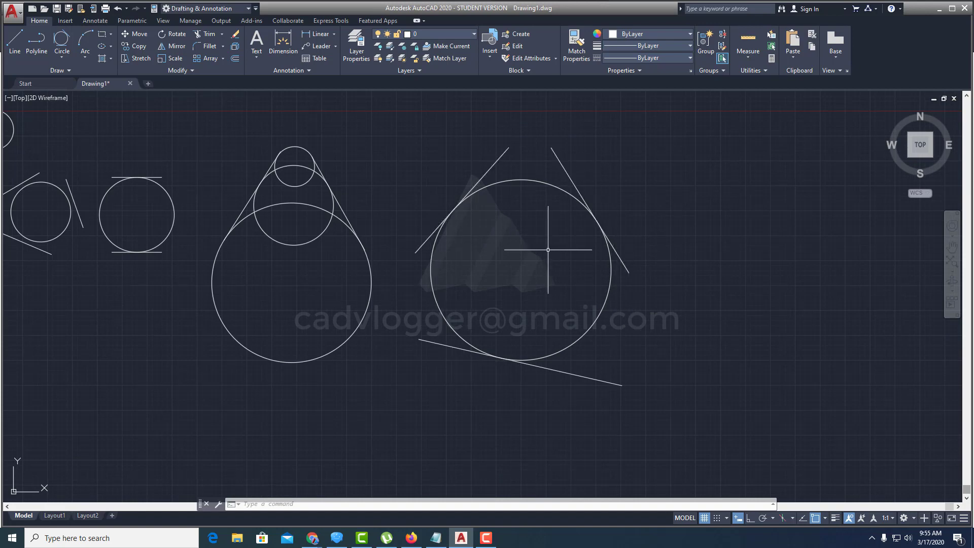
Step: Copy the right slanted line inward so it crosses the big circle
text(co)
key(Return)
click(582, 152)
click(548, 169)
key(Return)
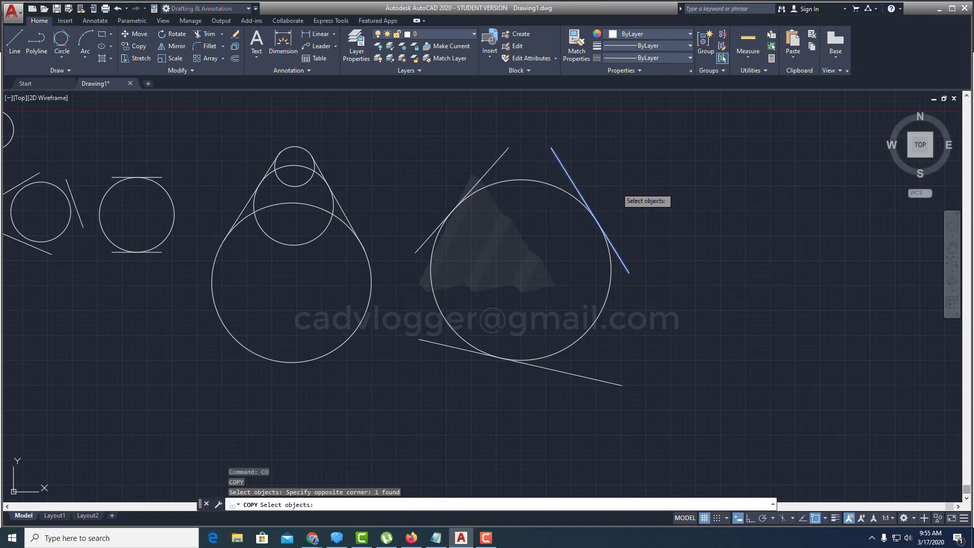
click(690, 149)
click(684, 204)
key(Return)
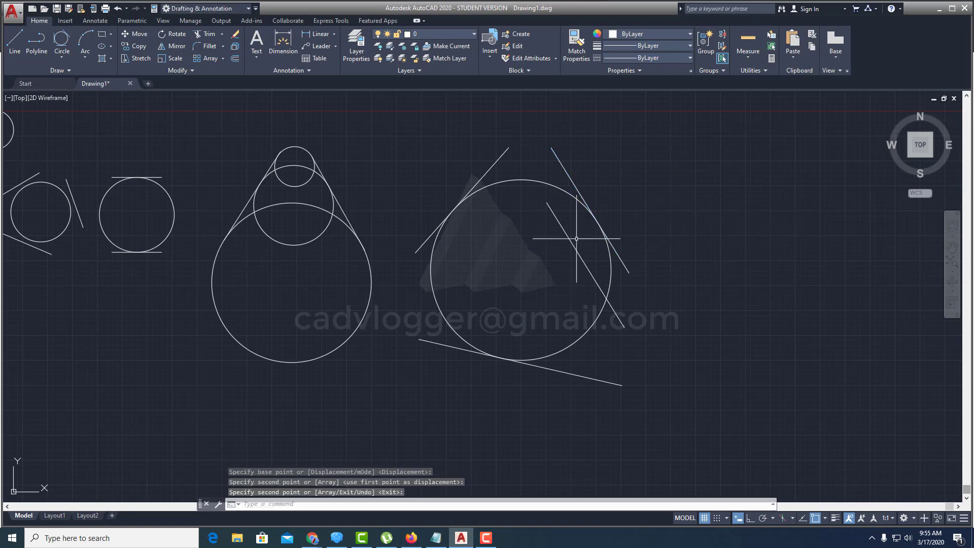
Step: Draw a Tan, Tan, Tan circle touching the left, copied and bottom lines
click(65, 59)
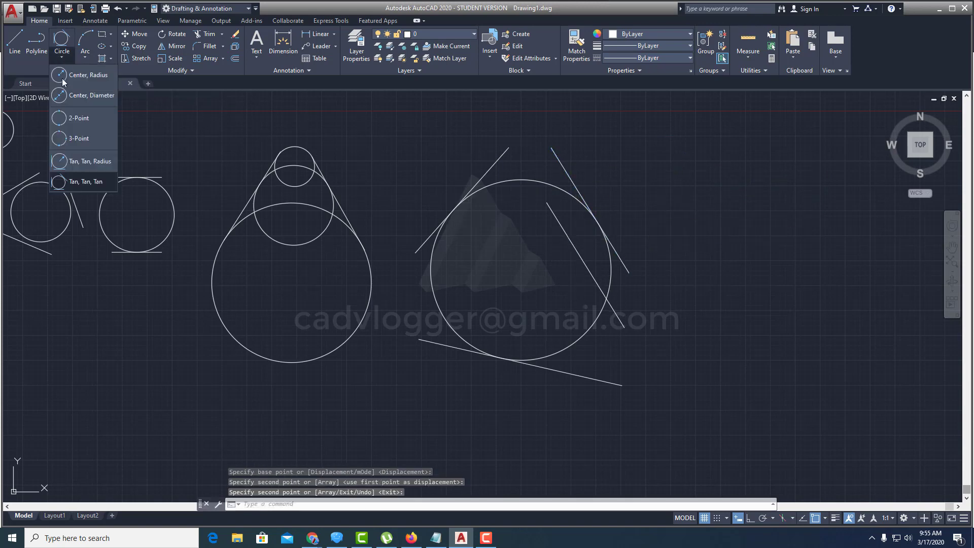
click(77, 181)
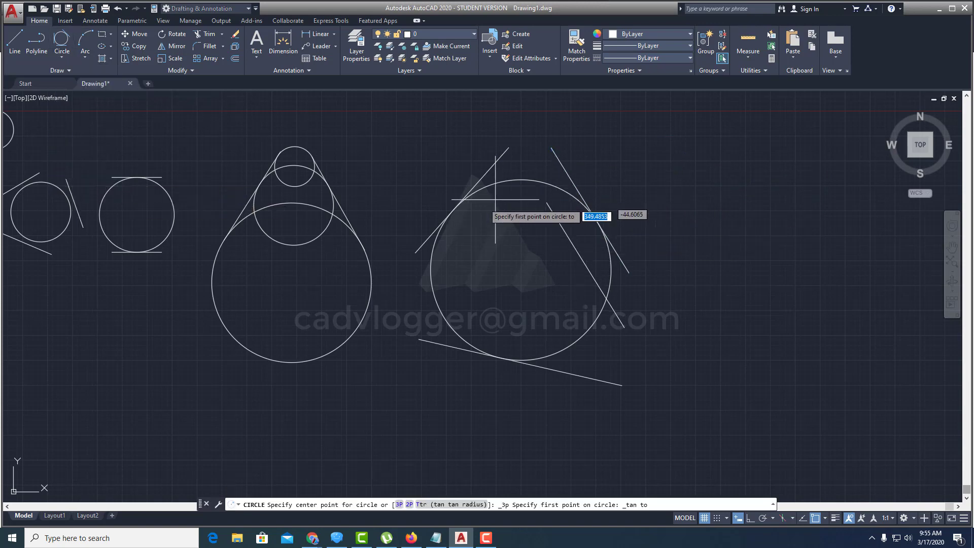
click(425, 239)
click(571, 249)
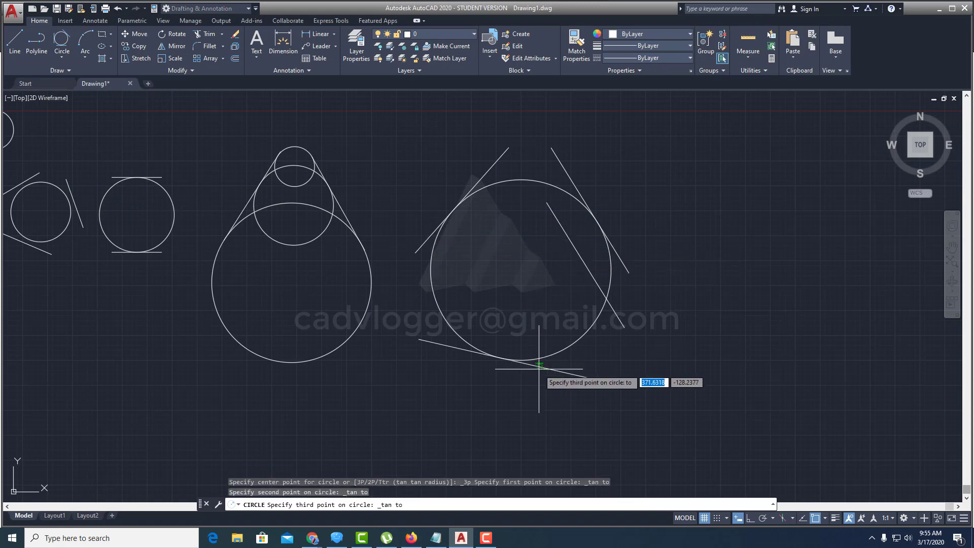
click(539, 365)
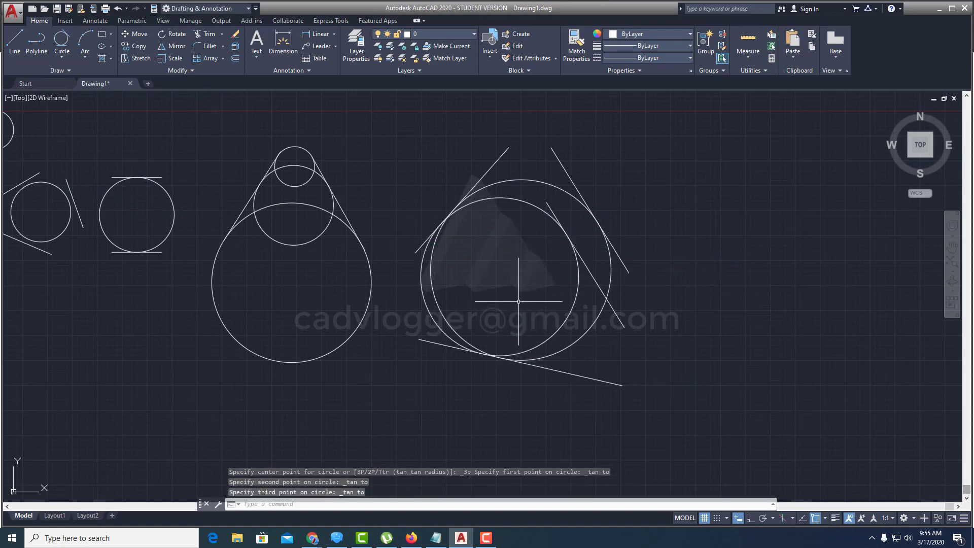
middle_drag(530, 277, 525, 243)
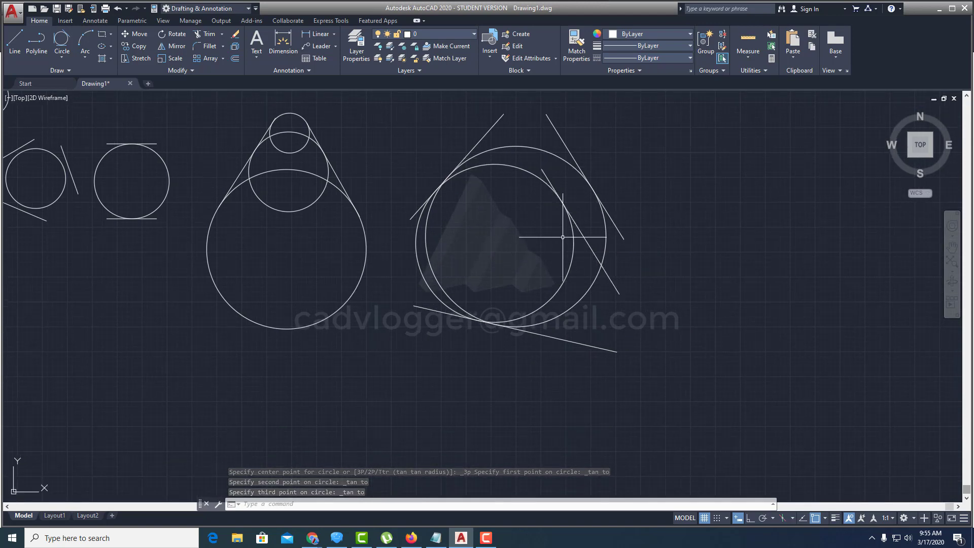
scroll(509, 181, down, 5)
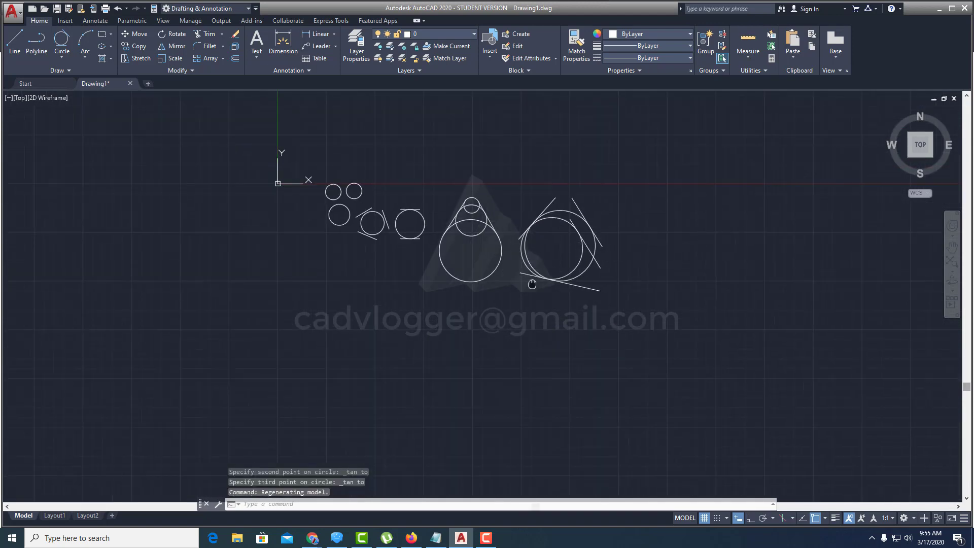
Step: Place a radius-5 Center, Radius circle in the empty area below-left of the drawing
scroll(457, 228, up, 2)
mouse_move(405, 262)
middle_down()
mouse_move(483, 286)
mouse_move(426, 233)
middle_up()
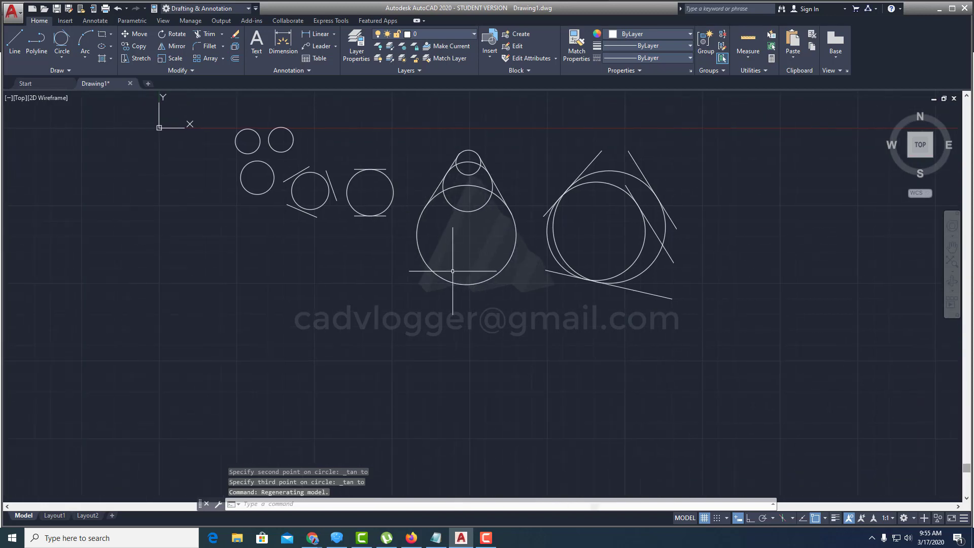
click(65, 57)
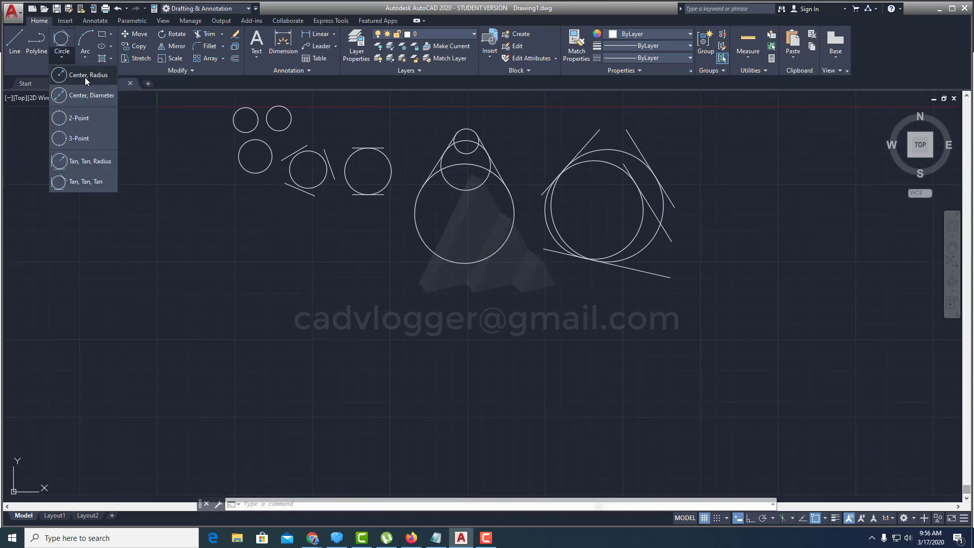
click(84, 77)
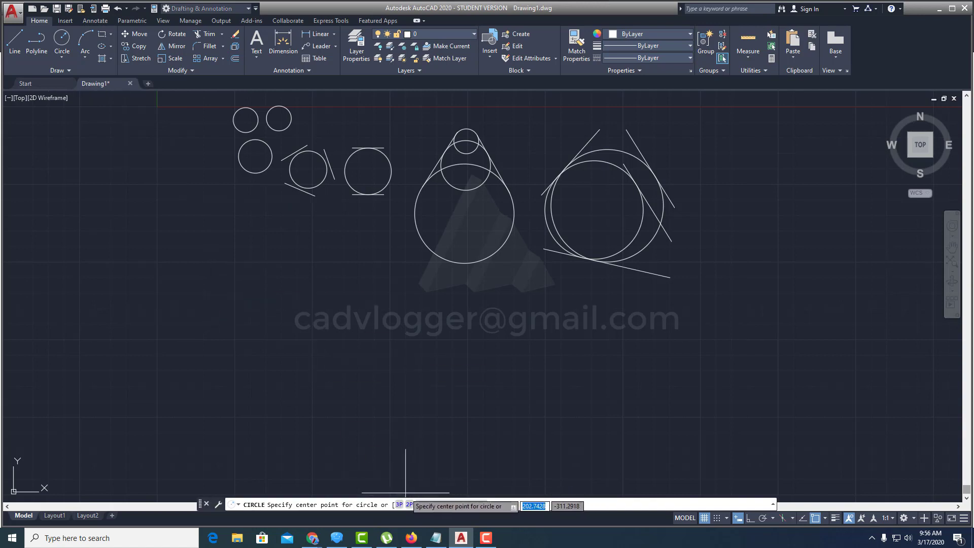
click(61, 60)
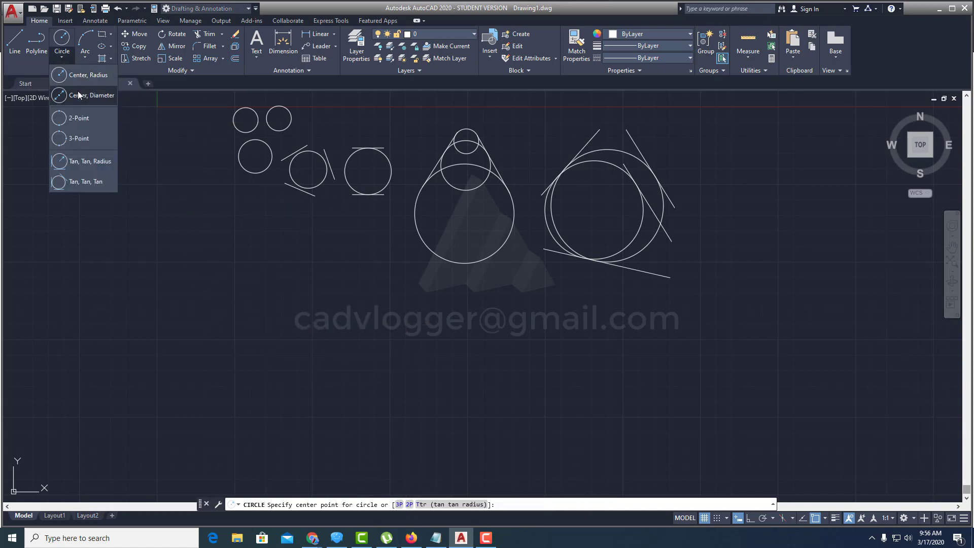
click(62, 60)
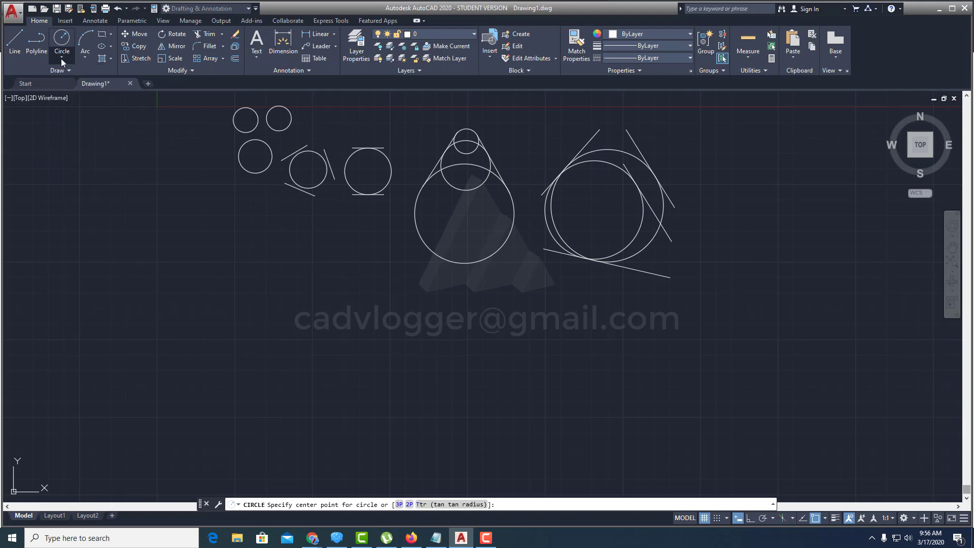
click(62, 60)
click(86, 72)
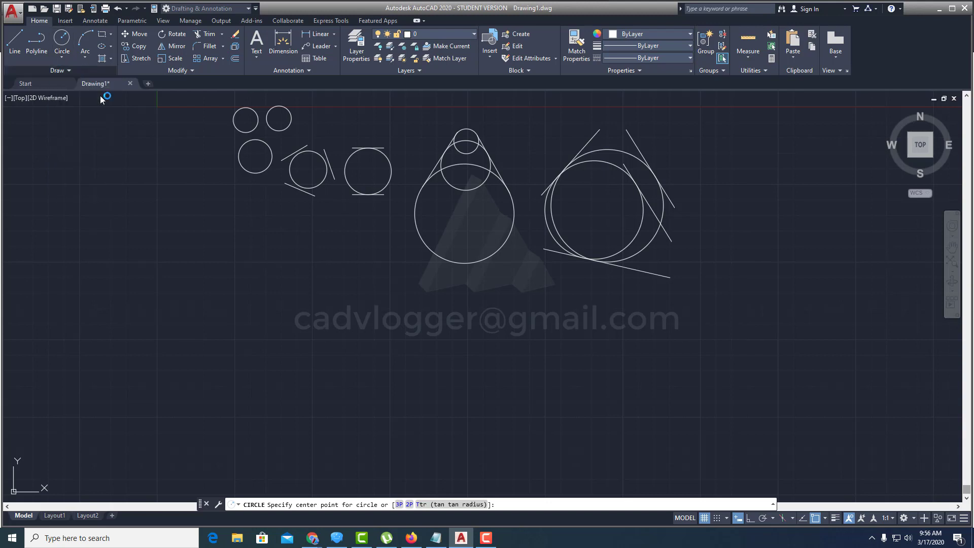
click(265, 364)
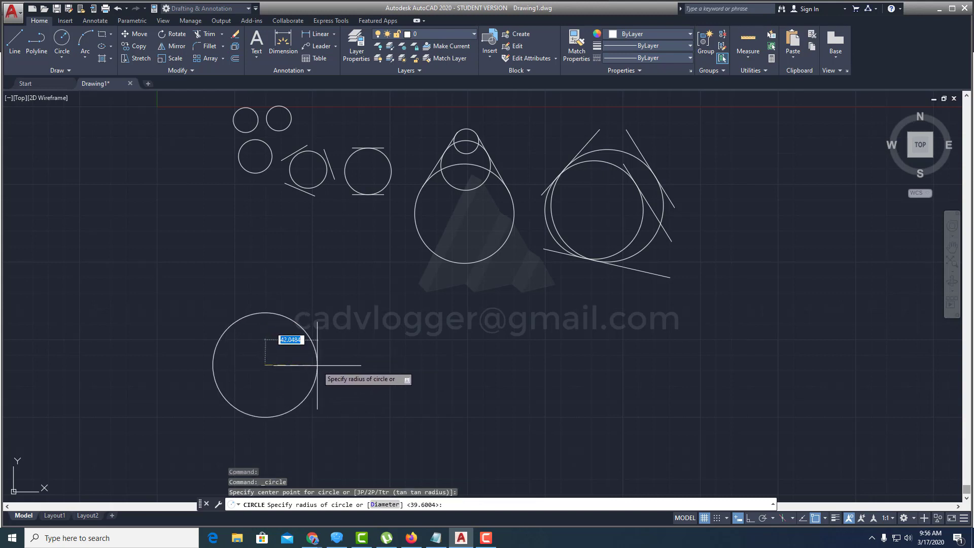
key(Return)
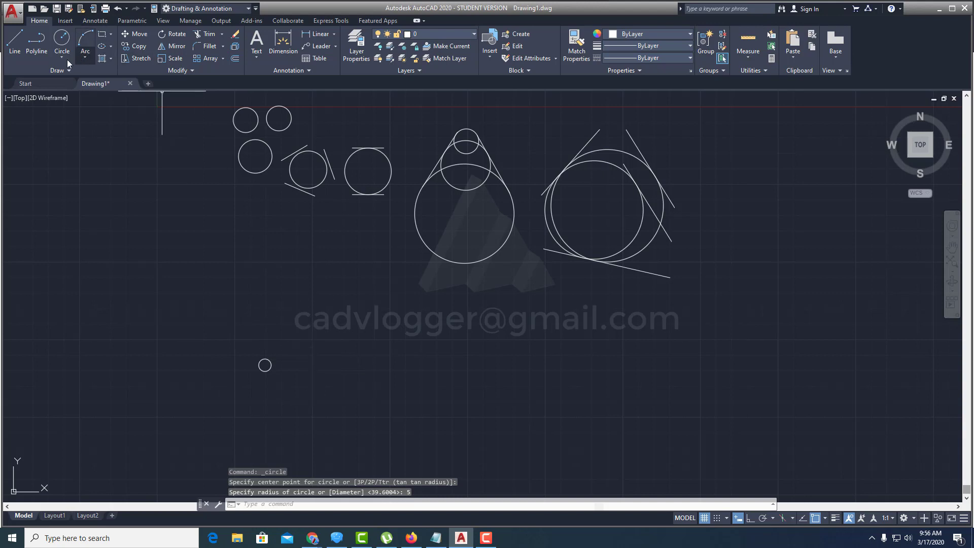
Step: Draw a diameter-10 circle beside the radius-5 circle
click(63, 58)
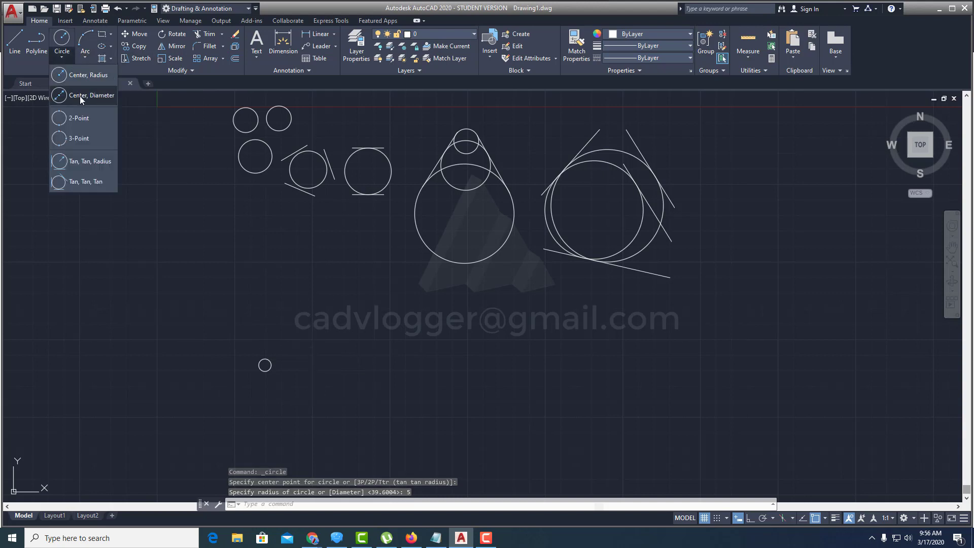
click(80, 96)
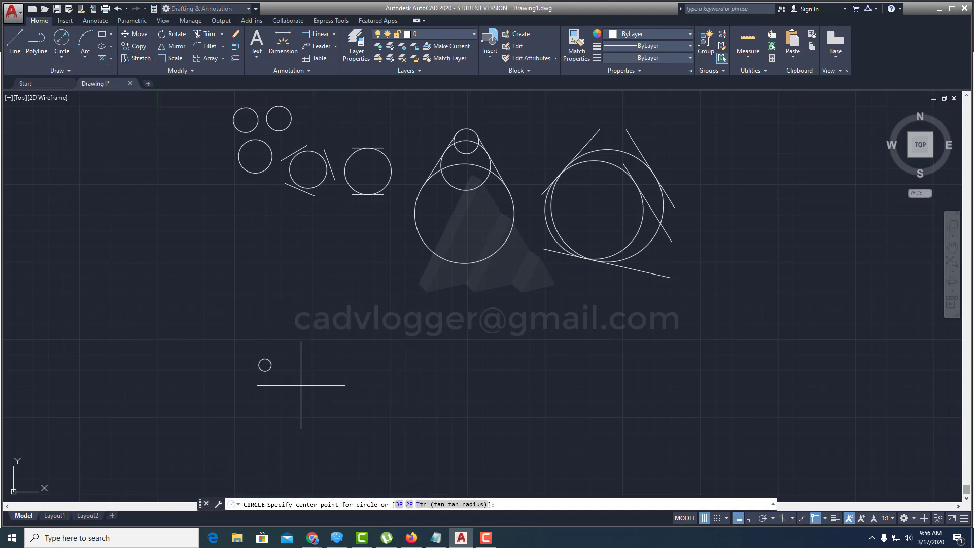
click(301, 386)
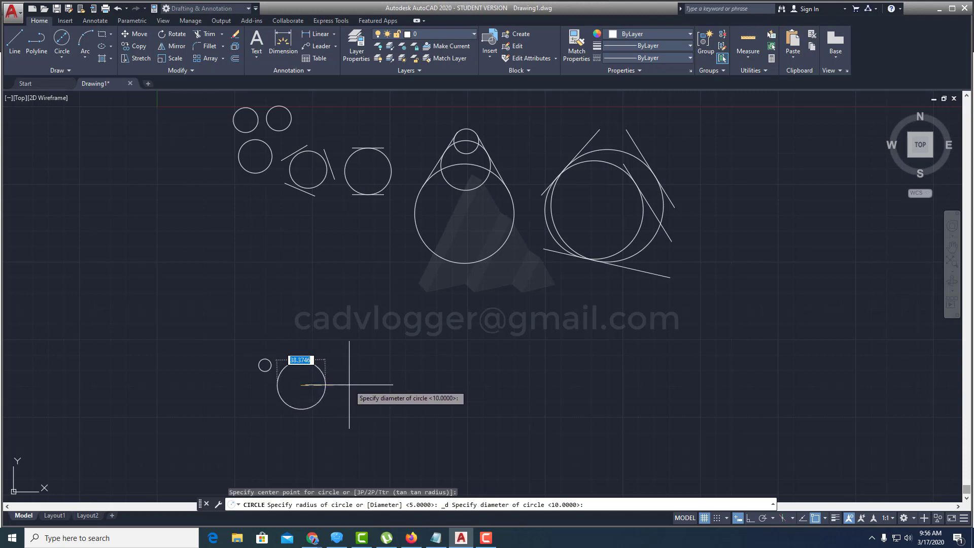
text(0)
key(Return)
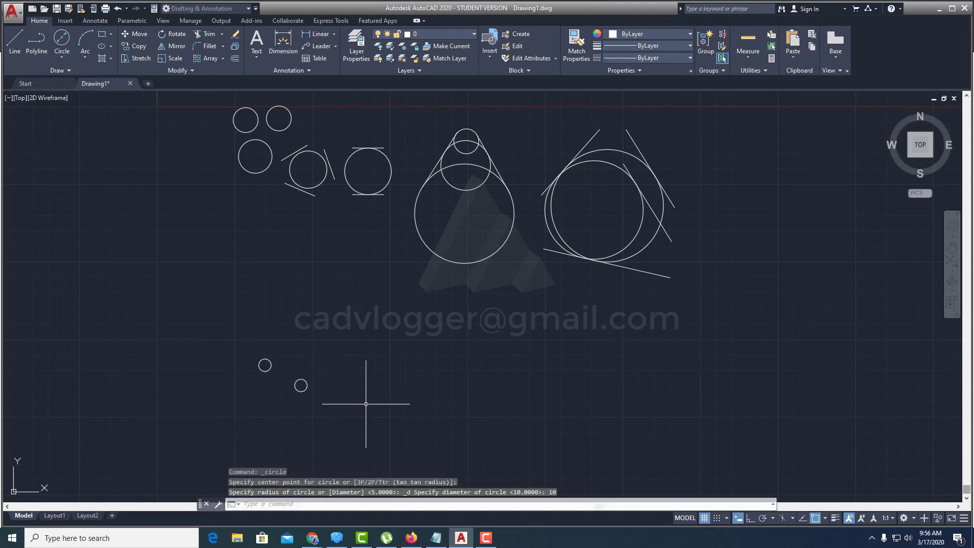
Step: Draw a 2-point circle whose diameter spans the two small circles
click(61, 57)
click(83, 122)
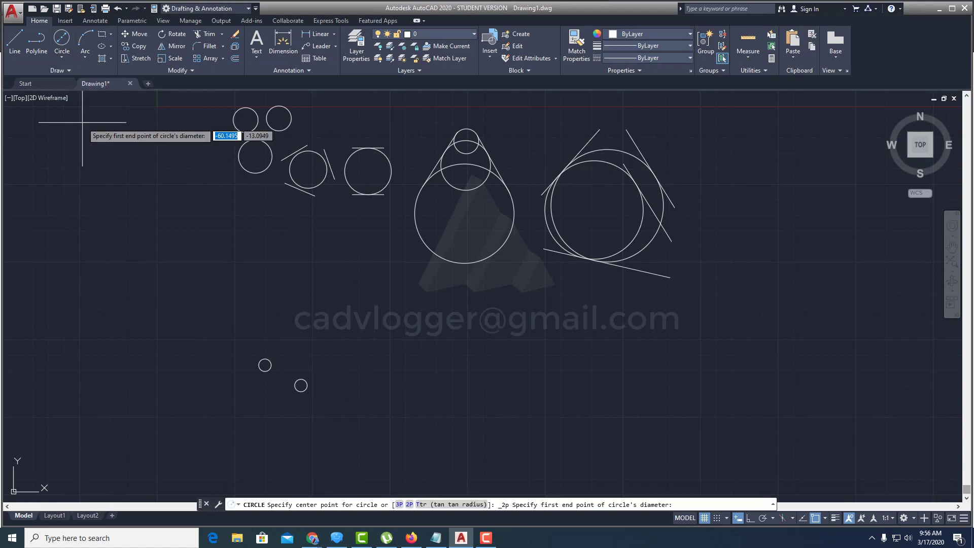
click(300, 385)
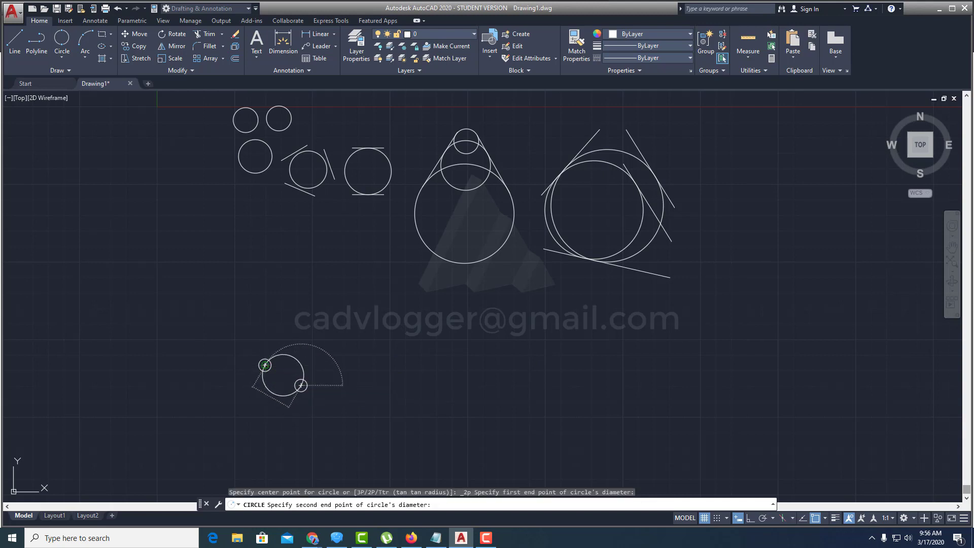
click(265, 365)
middle_drag(329, 431, 374, 349)
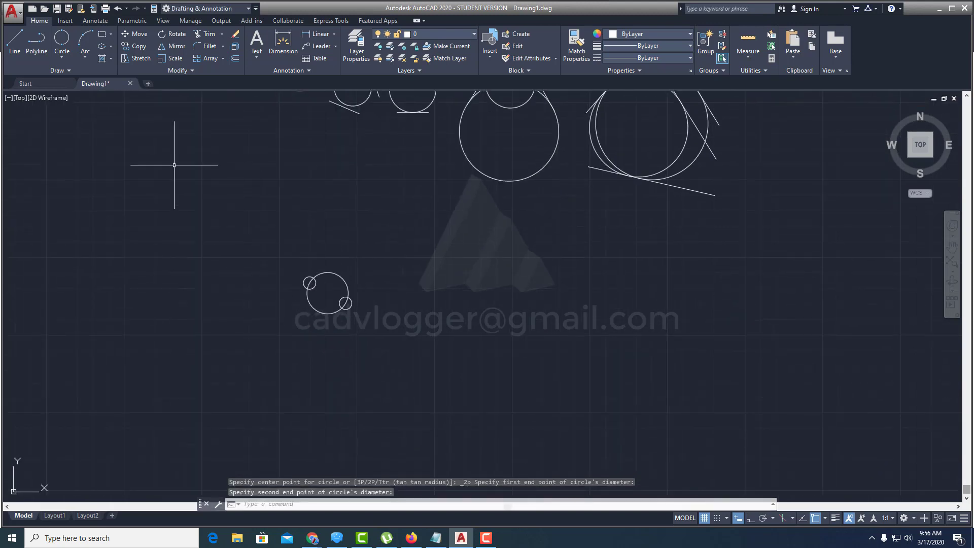
Step: Draw a 3-point circle through points on both small circles and a third point
click(60, 60)
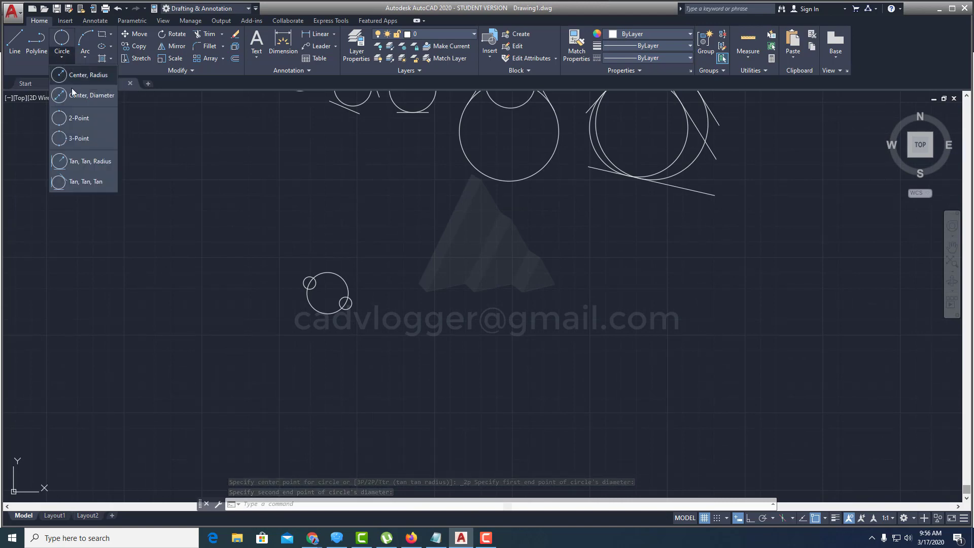
click(78, 137)
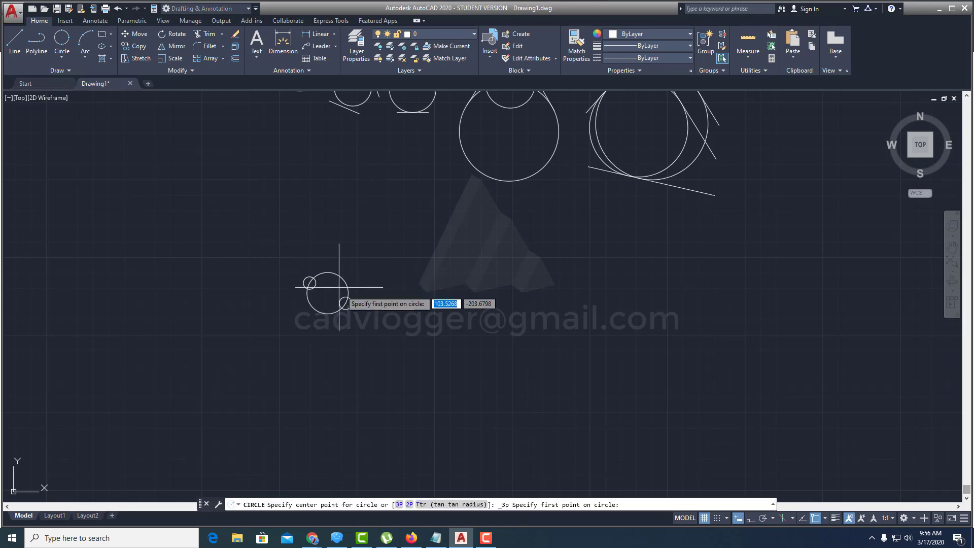
scroll(339, 287, up, 4)
click(262, 268)
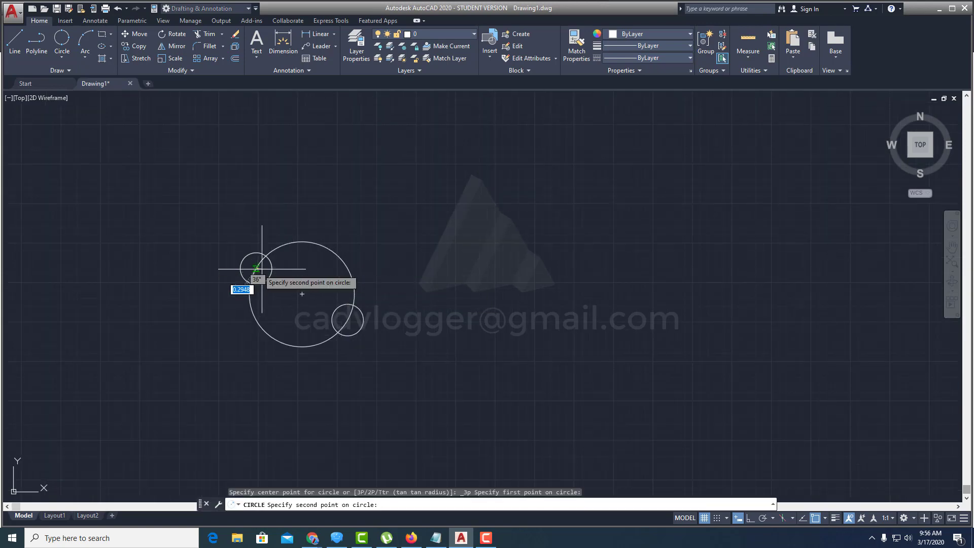
click(348, 319)
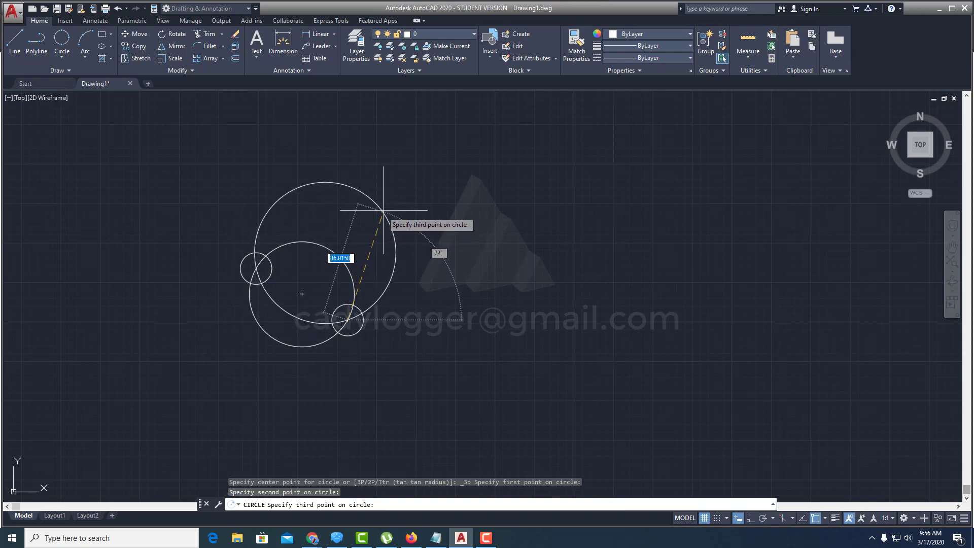
click(383, 205)
scroll(364, 267, down, 4)
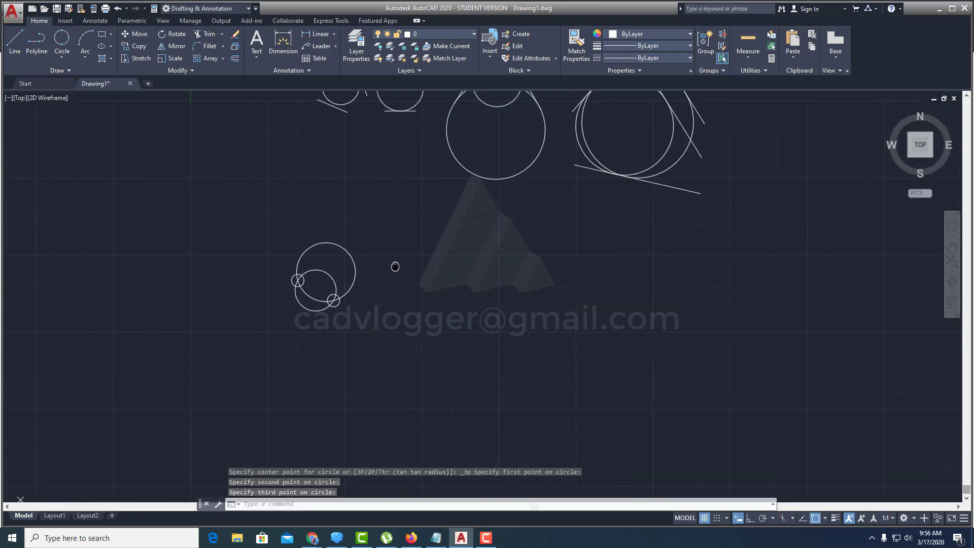
middle_drag(364, 267, 419, 237)
middle_drag(166, 117, 142, 119)
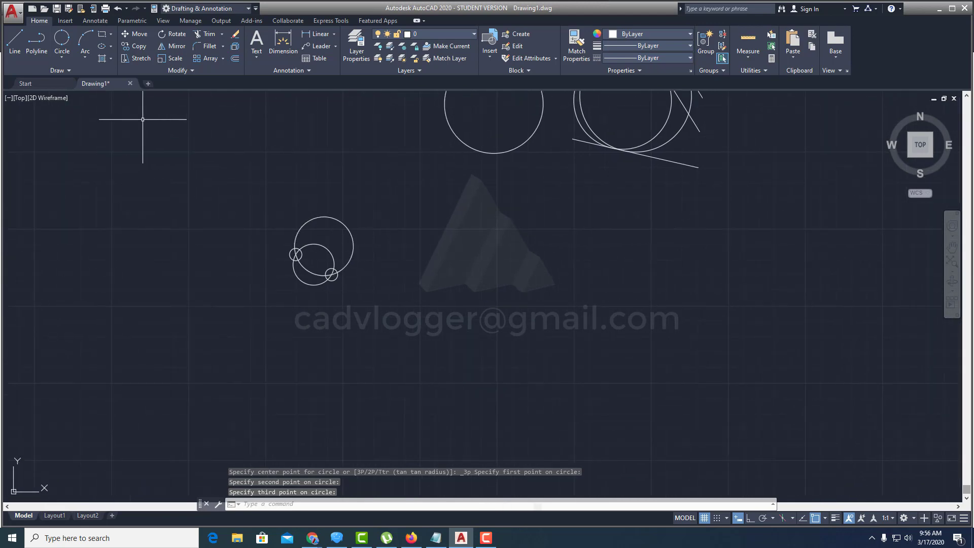
click(66, 58)
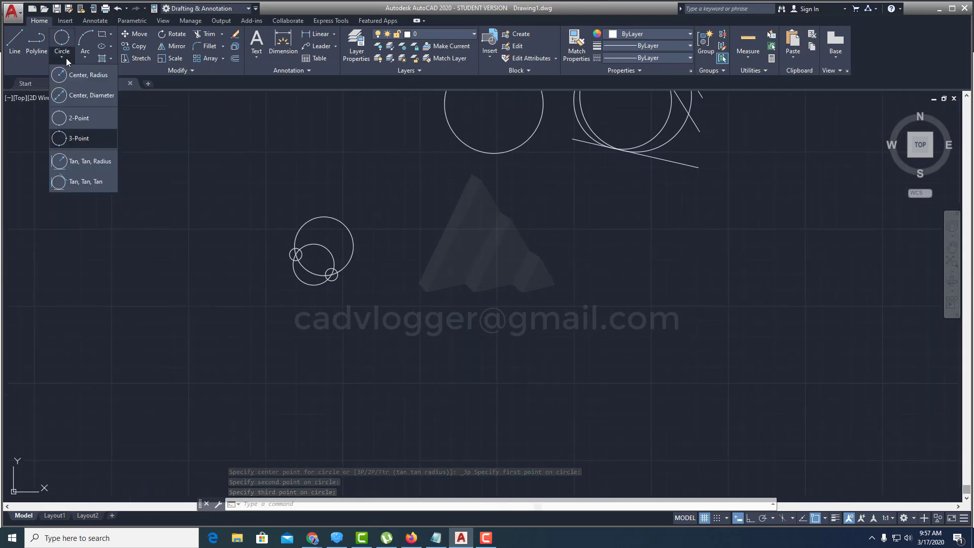
Step: Cancel the Tan, Tan, Radius circle and draw two angled lines right of the circles
click(98, 162)
middle_drag(539, 256, 441, 283)
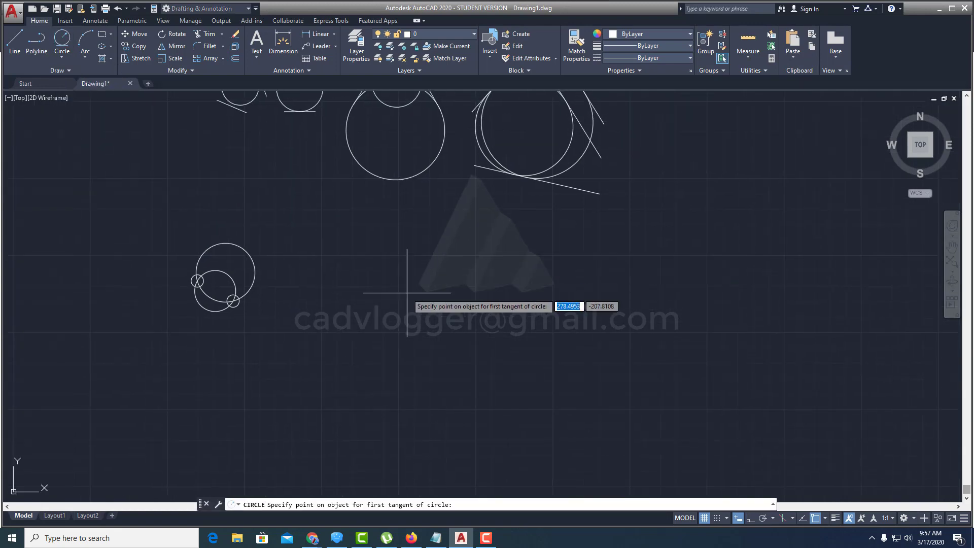
key(Escape)
key(Escape)
key(Escape)
text(l)
key(Return)
click(292, 290)
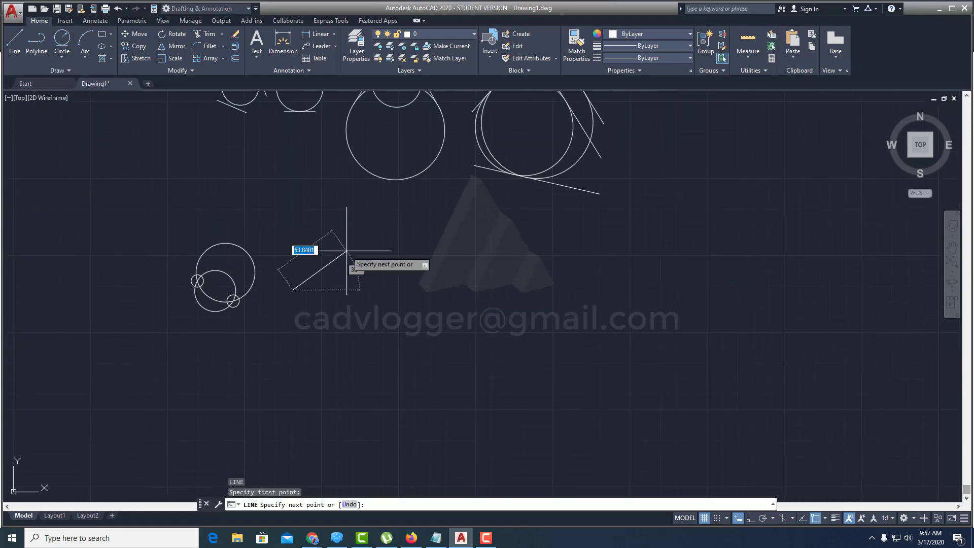
click(348, 249)
key(Return)
click(388, 255)
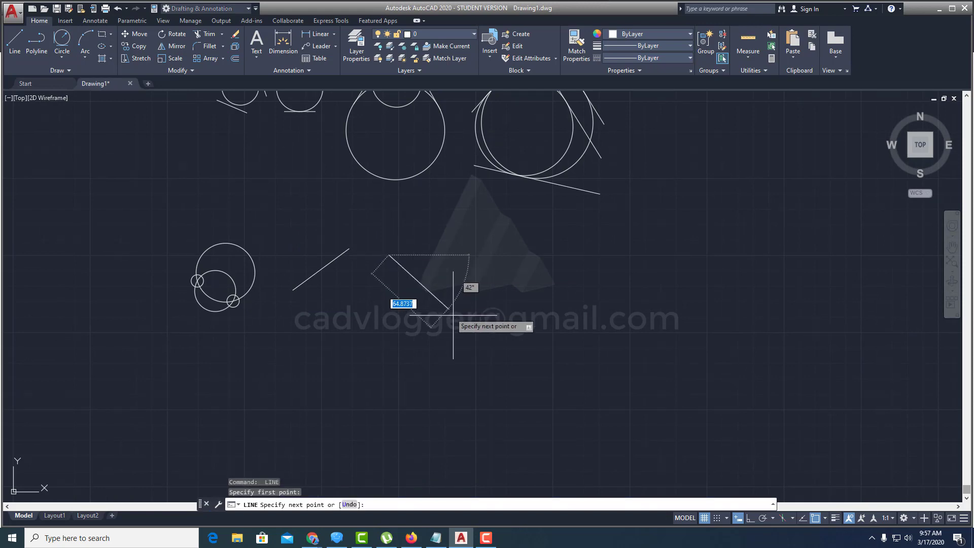
click(426, 334)
key(Return)
Step: Draw three more separate lines, including a near-horizontal one, further right
middle_drag(155, 177, 173, 147)
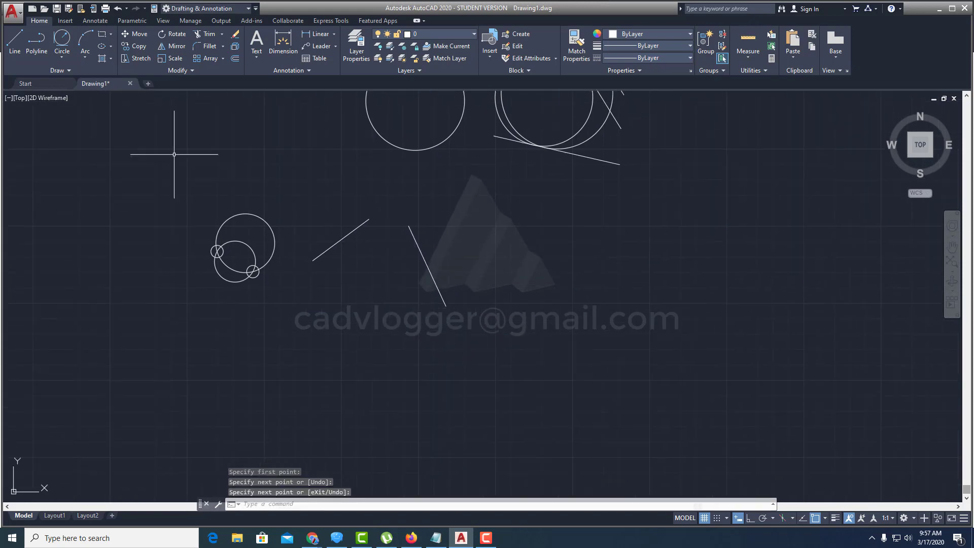
middle_drag(445, 308, 470, 315)
scroll(470, 315, down, 2)
text(l)
key(Return)
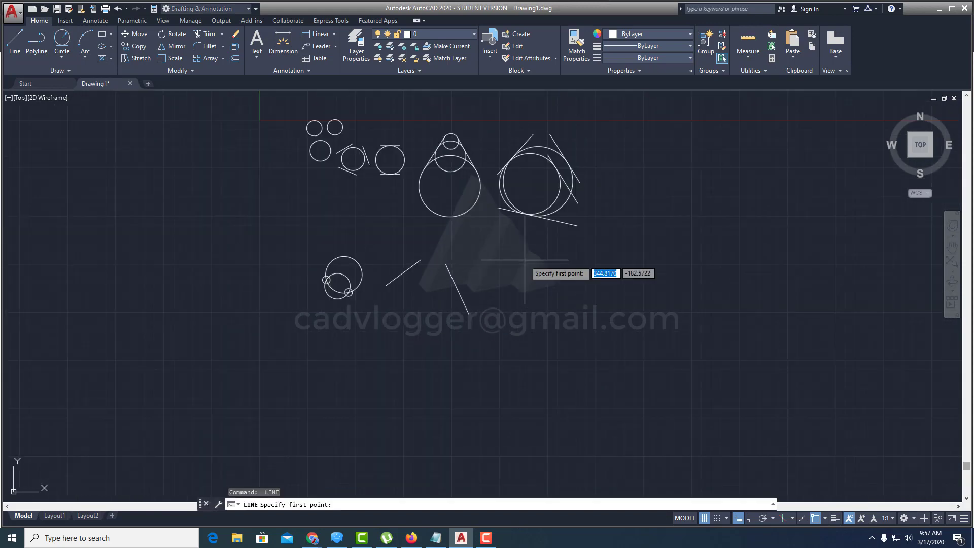
click(524, 261)
click(486, 303)
key(Return)
key(Return)
click(555, 258)
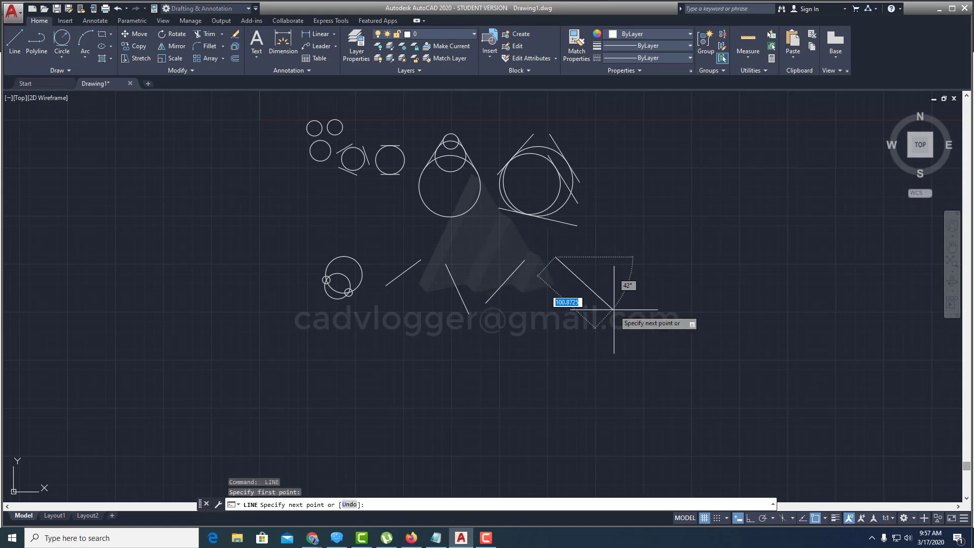
click(614, 310)
key(Return)
key(Return)
click(523, 348)
click(585, 335)
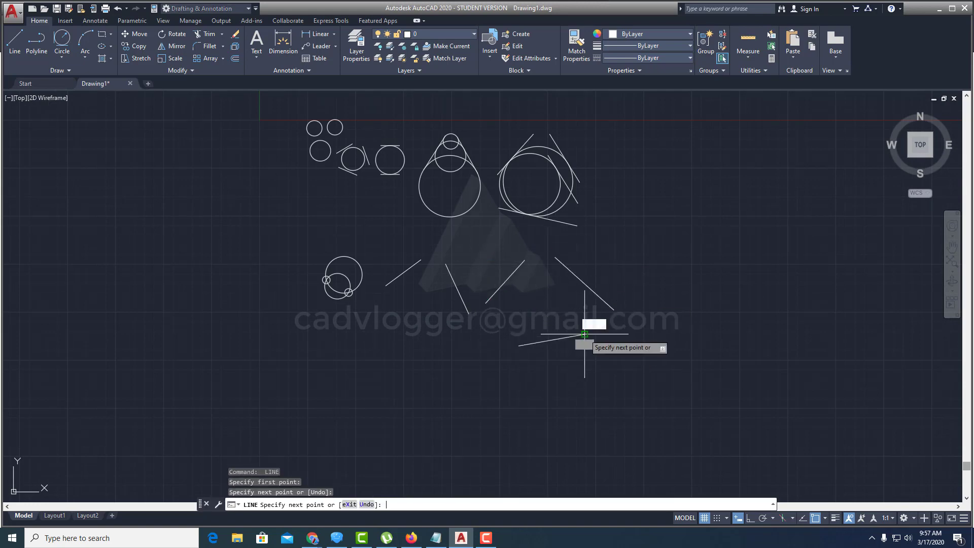
key(Return)
scroll(436, 314, up, 2)
middle_drag(450, 278, 375, 278)
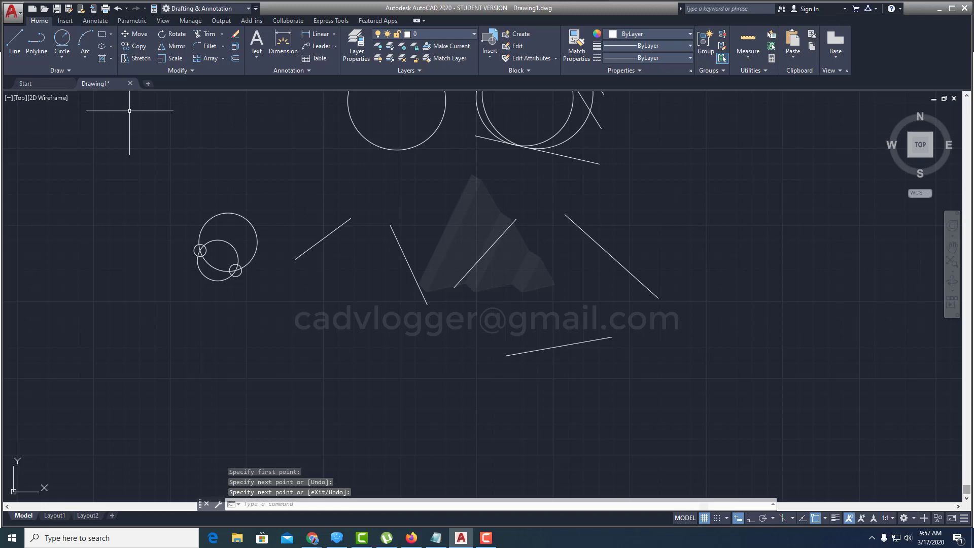
click(65, 61)
Step: Draw a radius-25 circle tangent to the first rising and falling lines
click(84, 160)
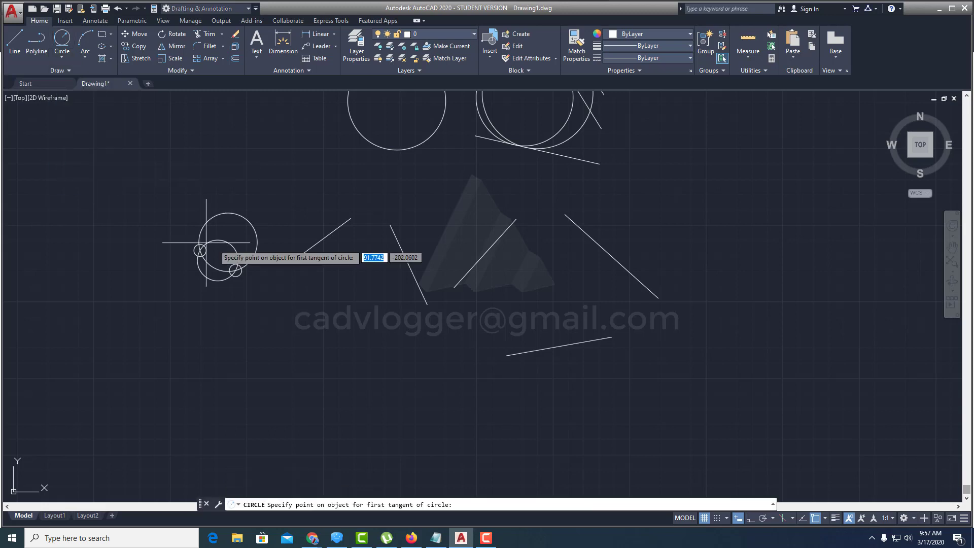
click(335, 229)
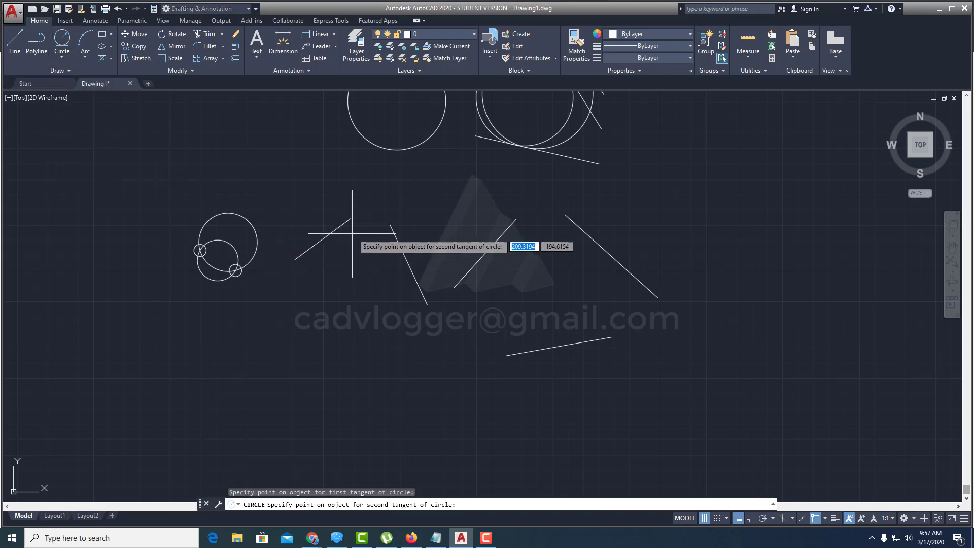
click(381, 240)
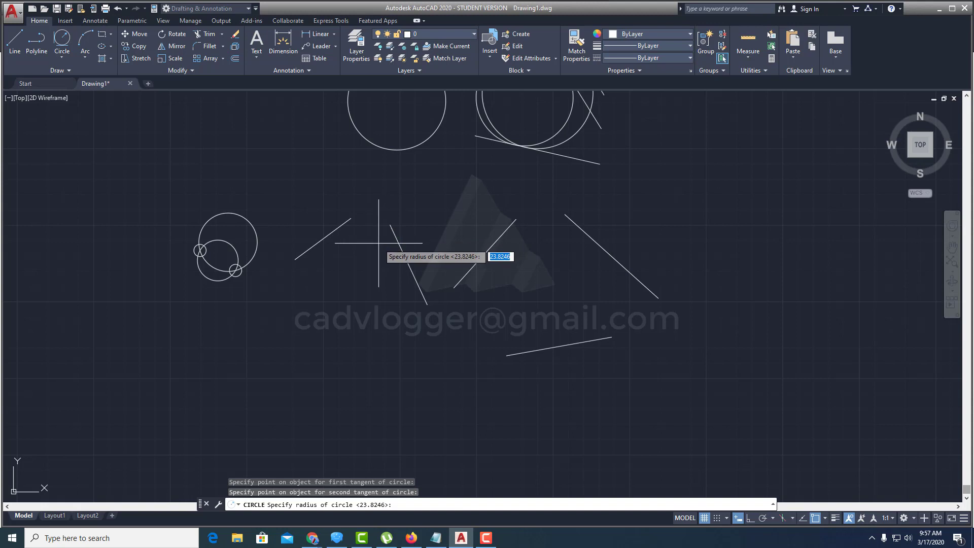
text(25)
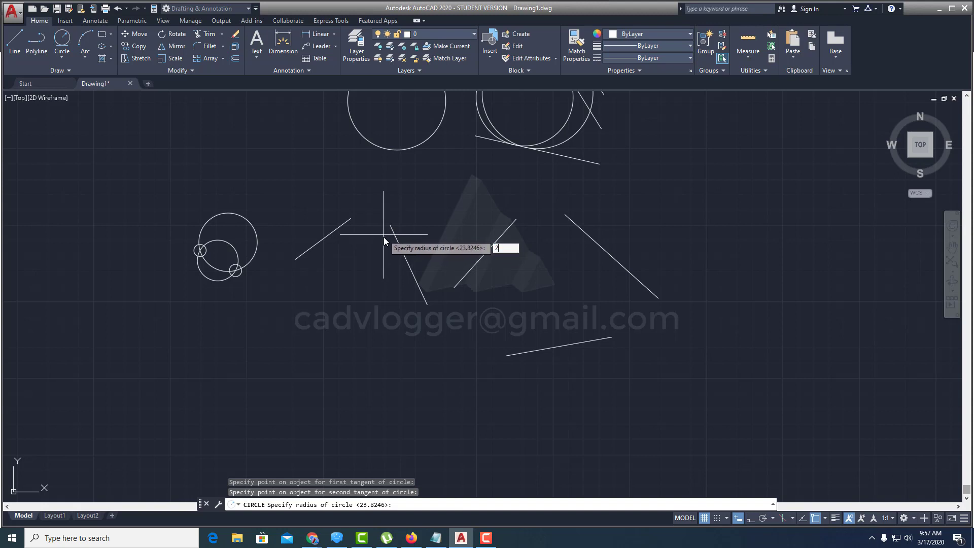
key(Return)
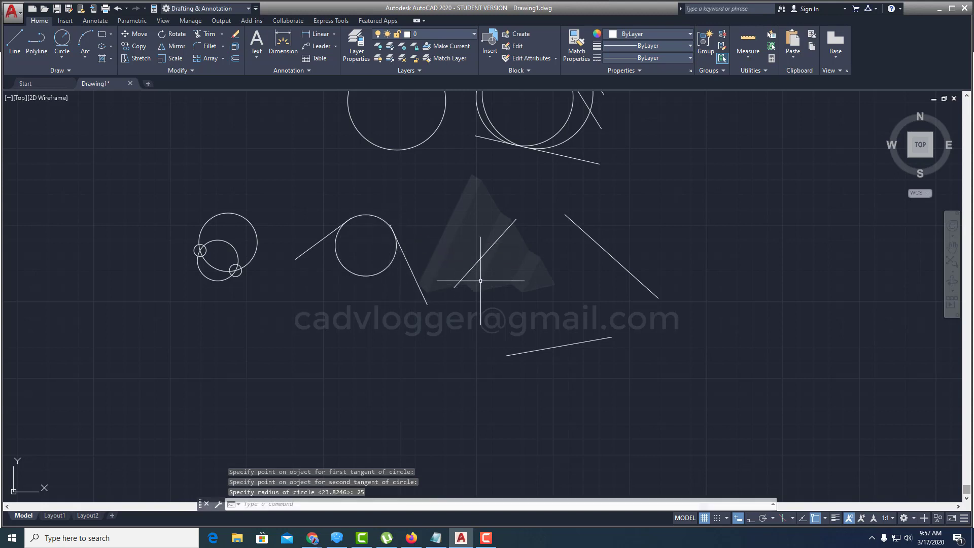
Step: Draw a Tan, Tan, Tan circle touching the remaining three lines
click(63, 58)
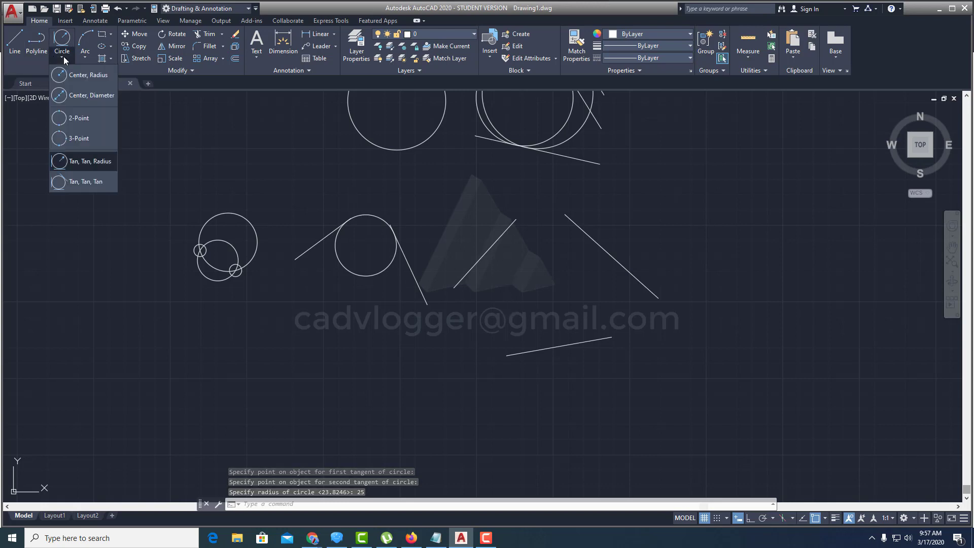
click(90, 184)
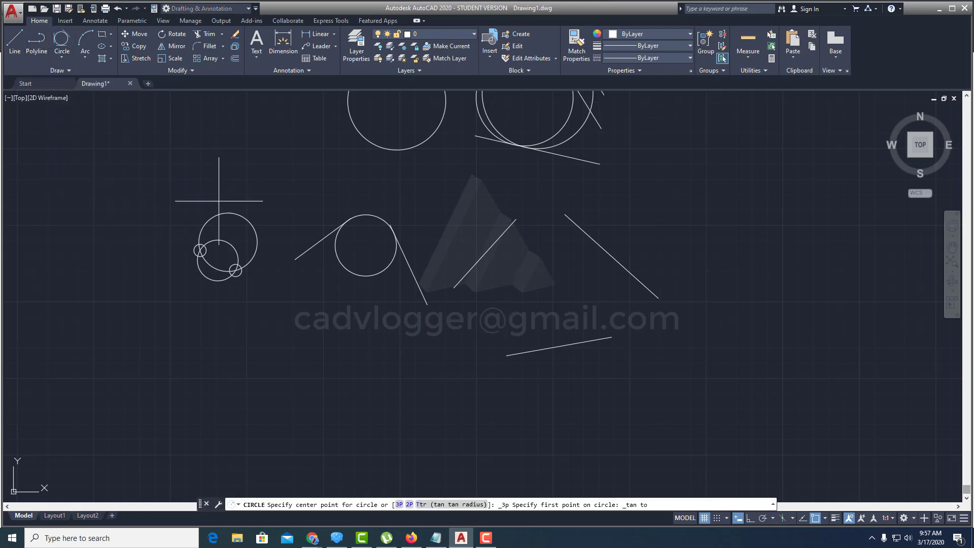
click(495, 247)
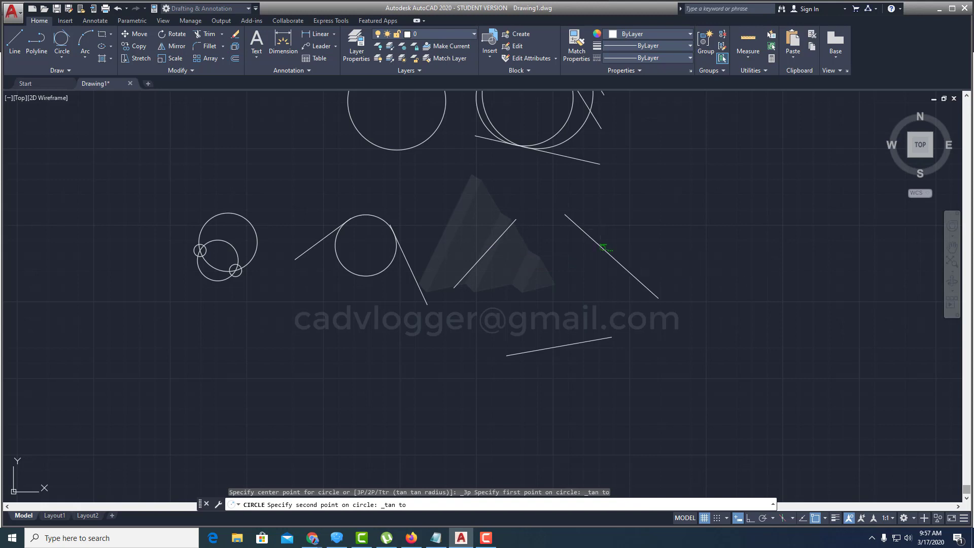
click(609, 254)
click(560, 345)
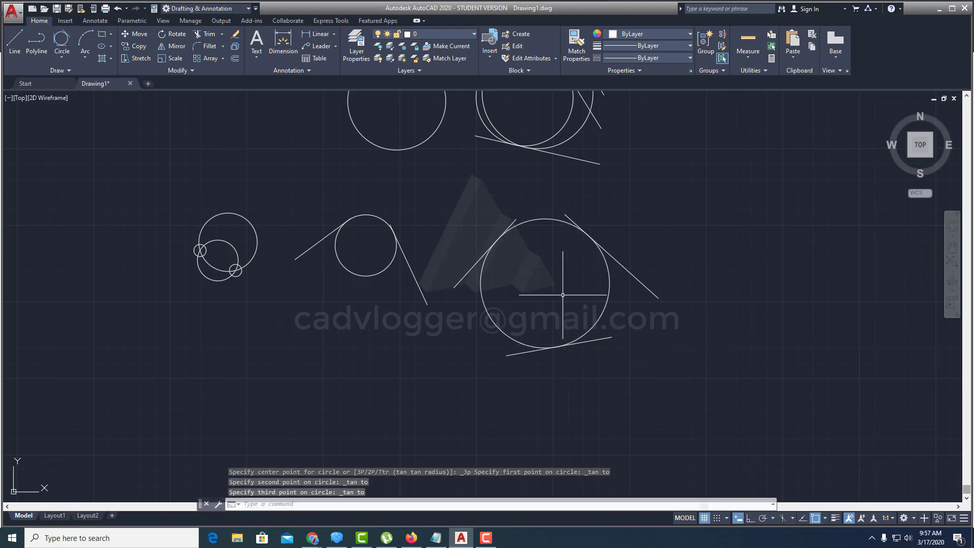
scroll(497, 281, up, 2)
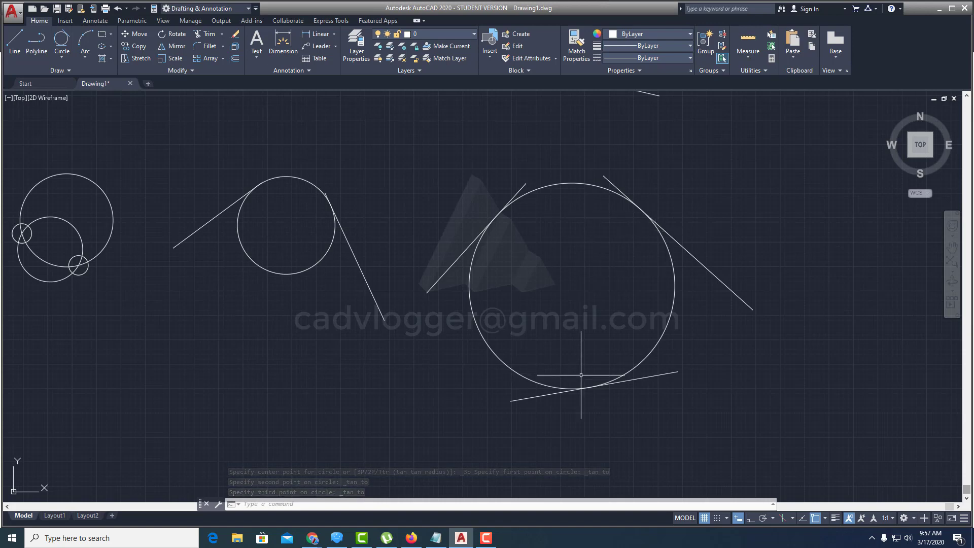
middle_drag(330, 283, 363, 272)
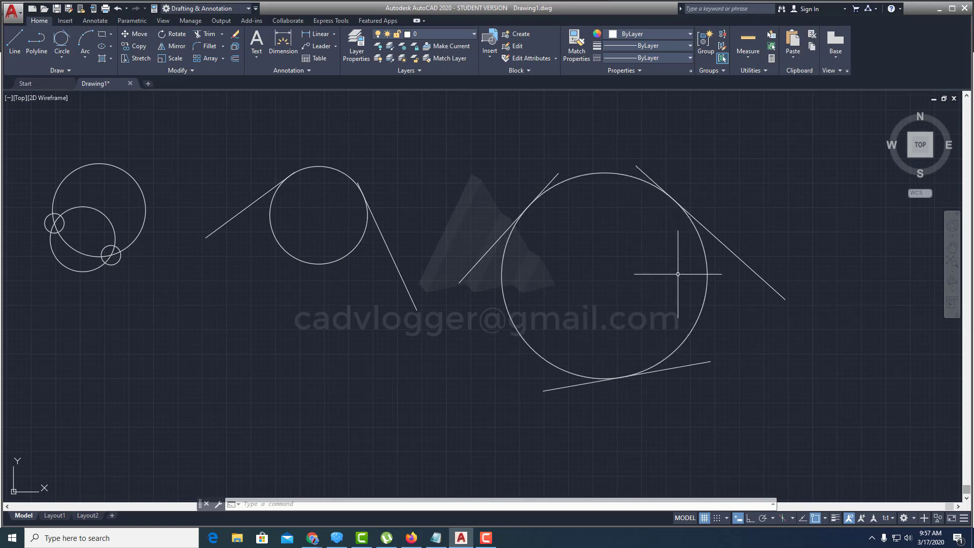
scroll(634, 276, down, 6)
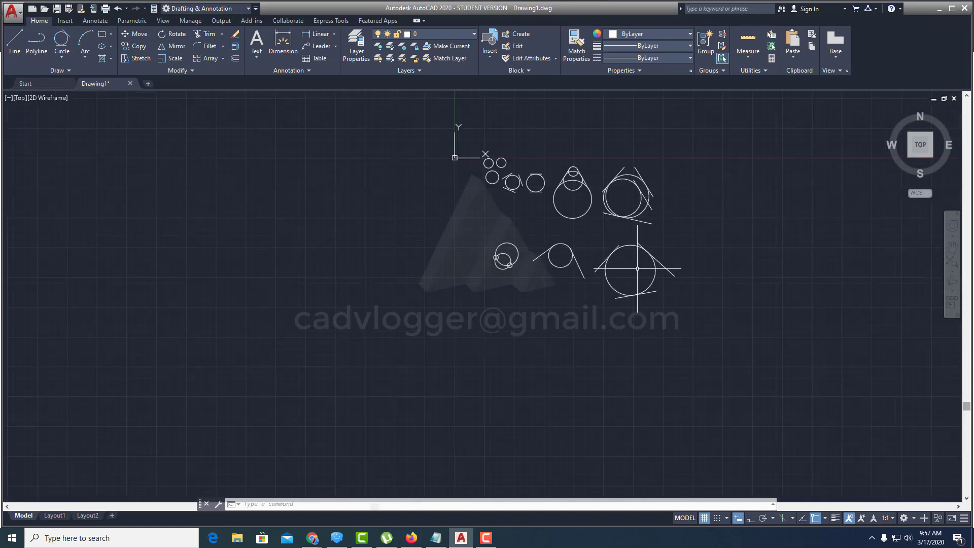
scroll(499, 306, up, 1)
scroll(500, 307, up, 1)
scroll(500, 306, up, 1)
scroll(499, 306, up, 2)
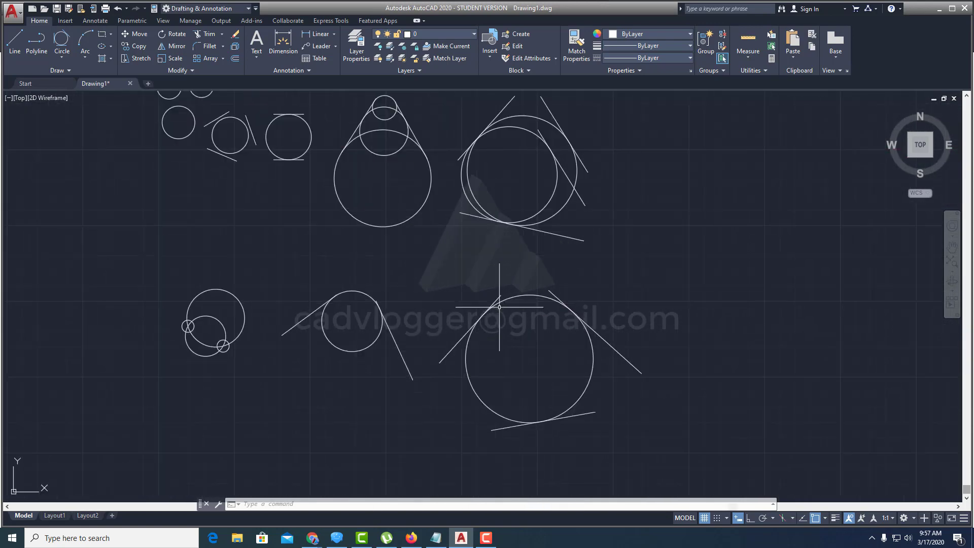
scroll(463, 288, down, 2)
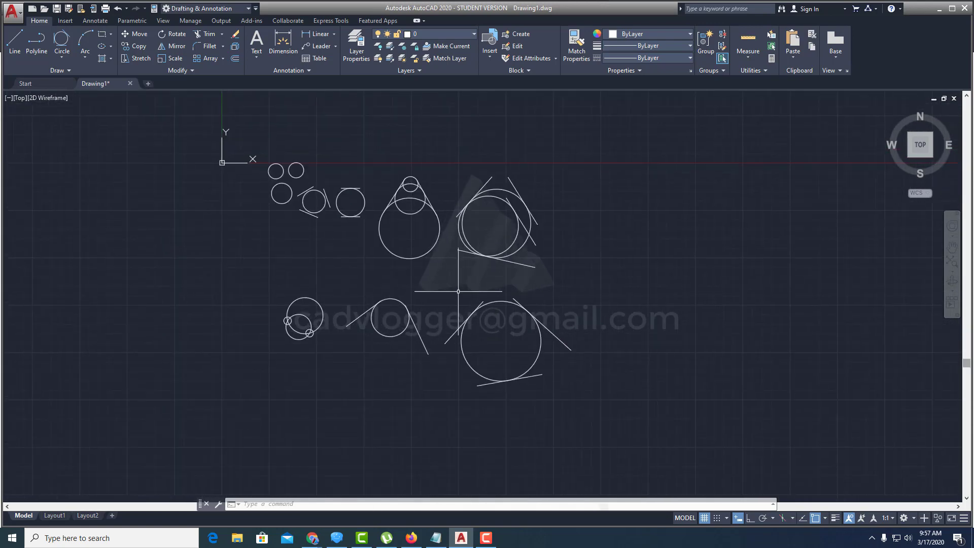
scroll(458, 291, up, 2)
scroll(459, 299, down, 1)
scroll(459, 303, down, 1)
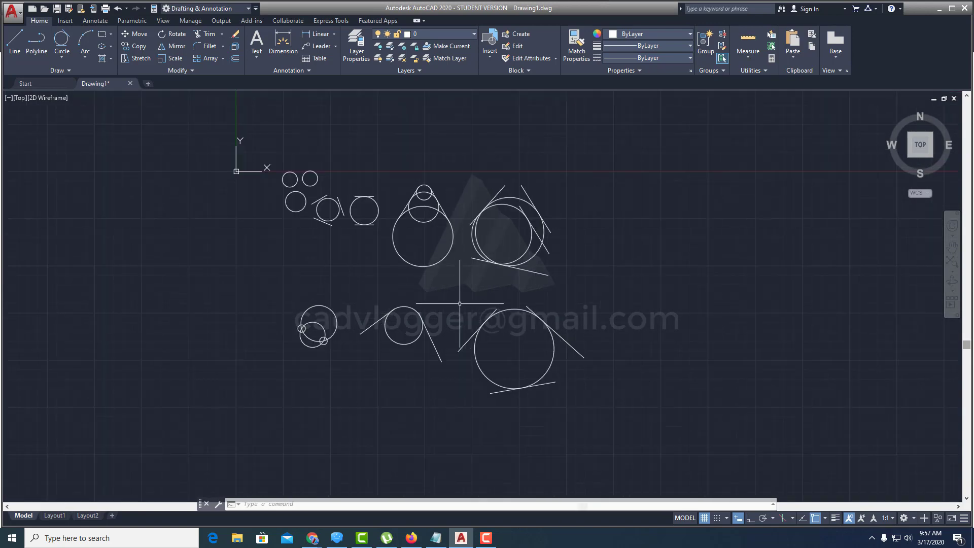
middle_drag(553, 311, 561, 301)
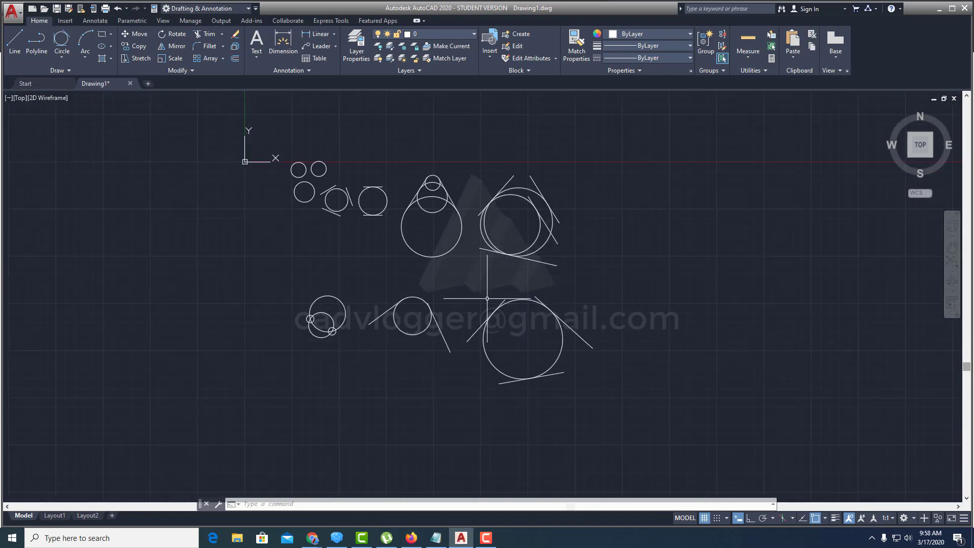
middle_drag(487, 300, 502, 287)
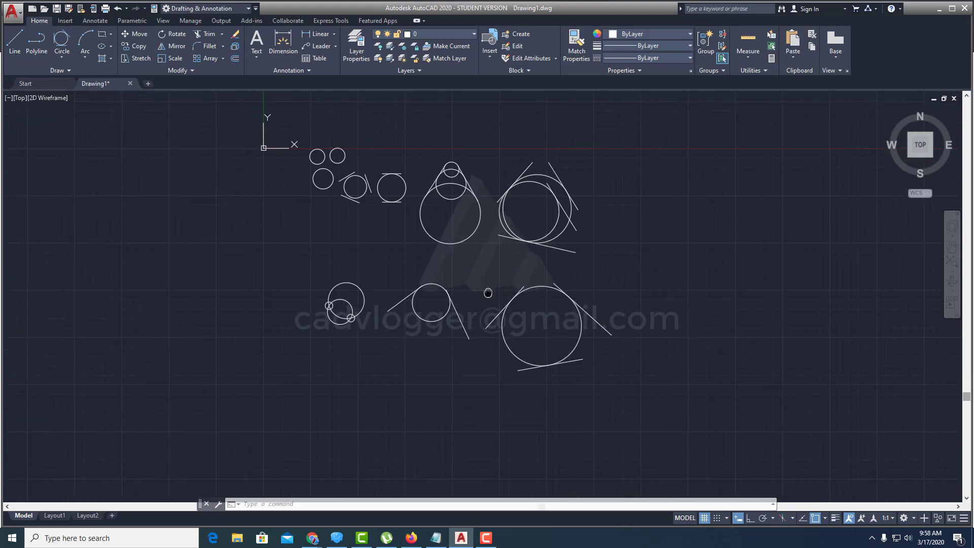